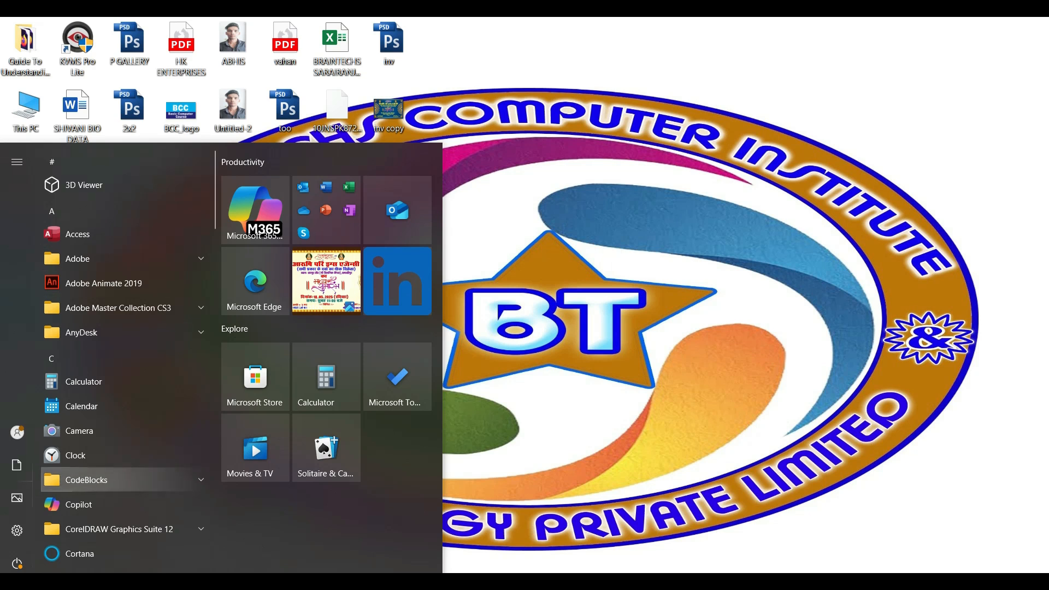
Step: Find Excel through the Windows search with "exce" and launch it
left_click(98, 585)
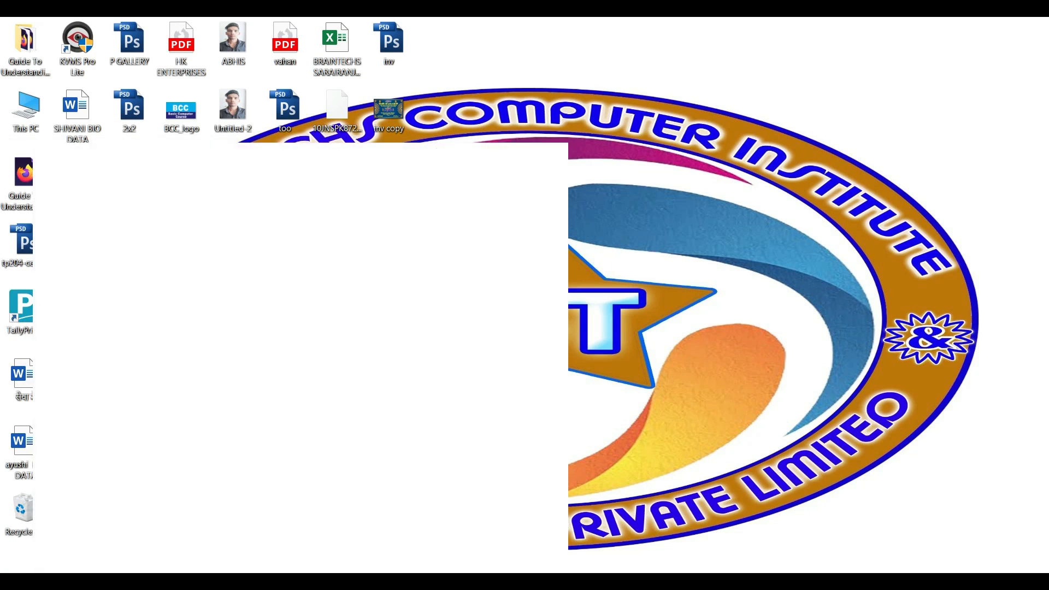
type("exce")
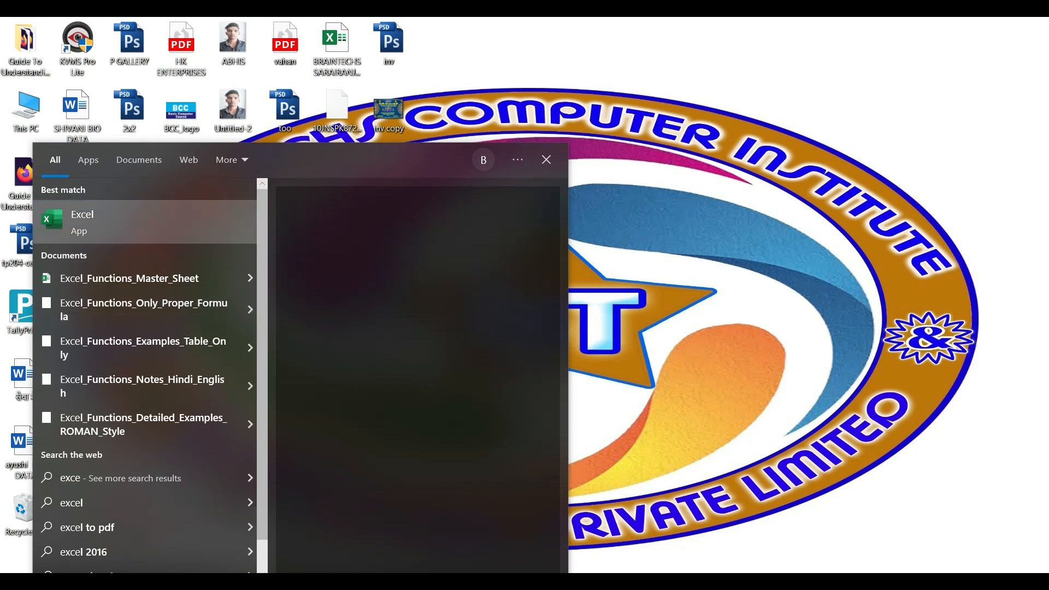
key("Return")
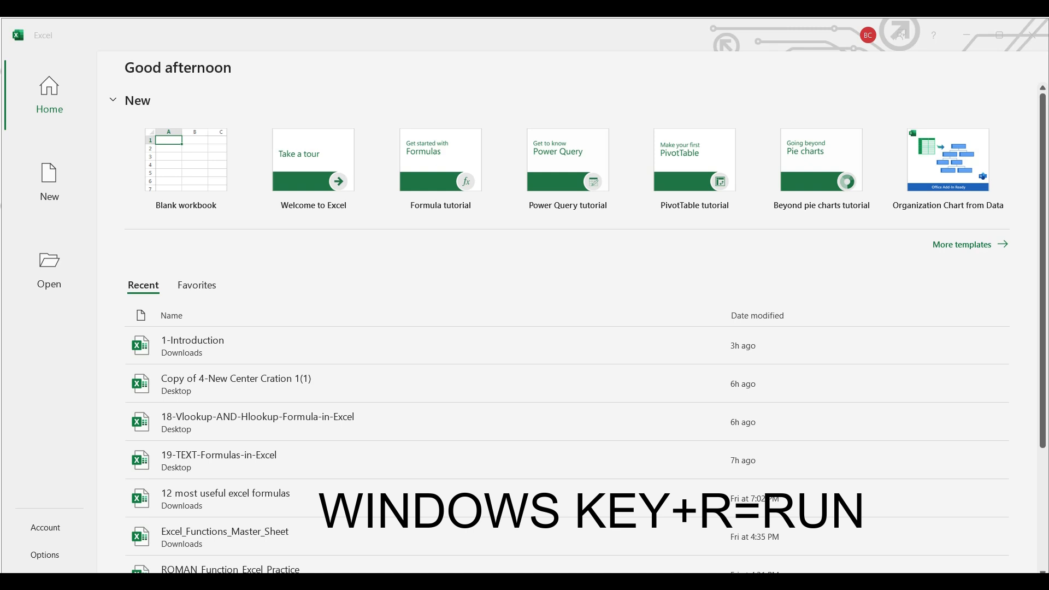
Step: Launch Excel through the Windows Run dialog with the command "excel"
key("super+r")
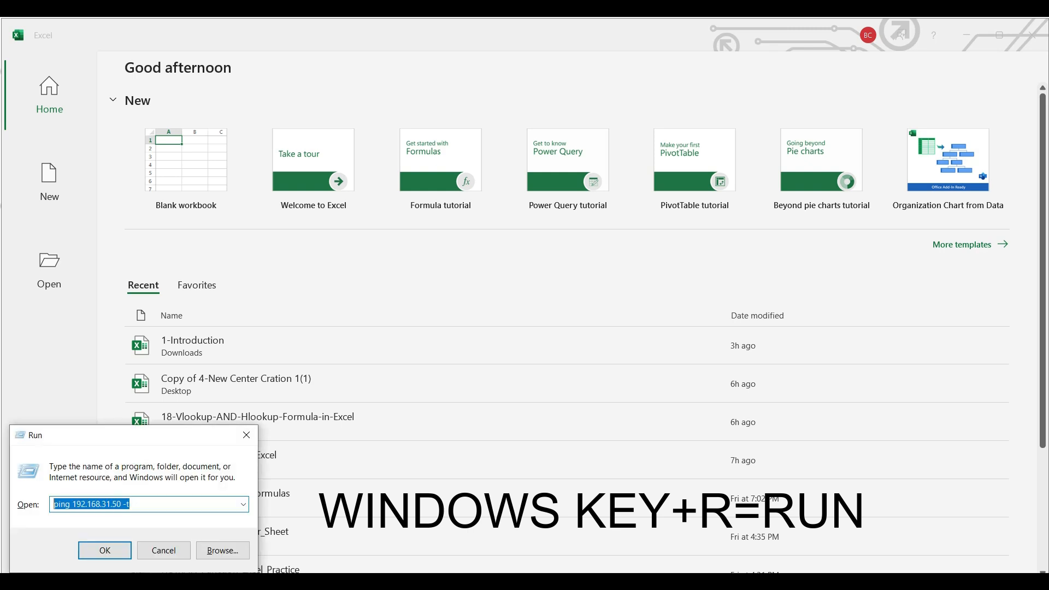
key("BackSpace")
type("excel")
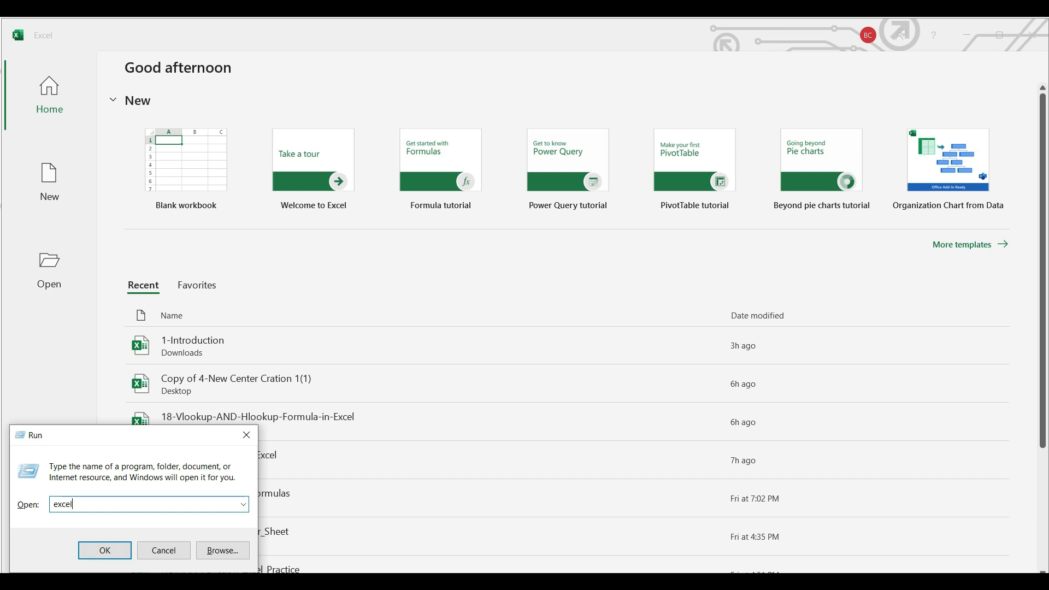
key("Return")
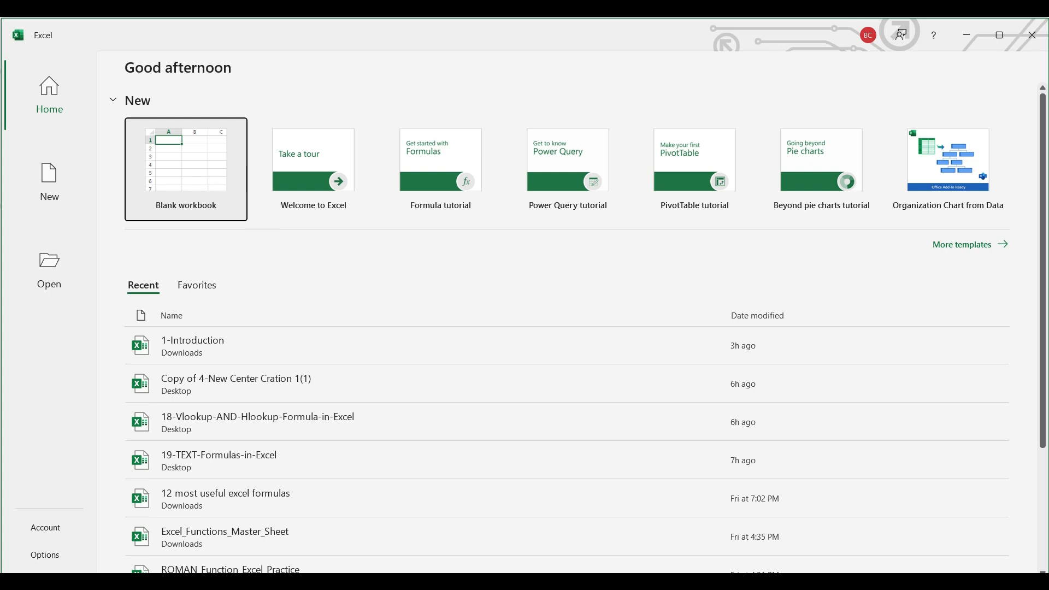
Step: Create a new blank workbook from the Excel start screen
left_click(186, 164)
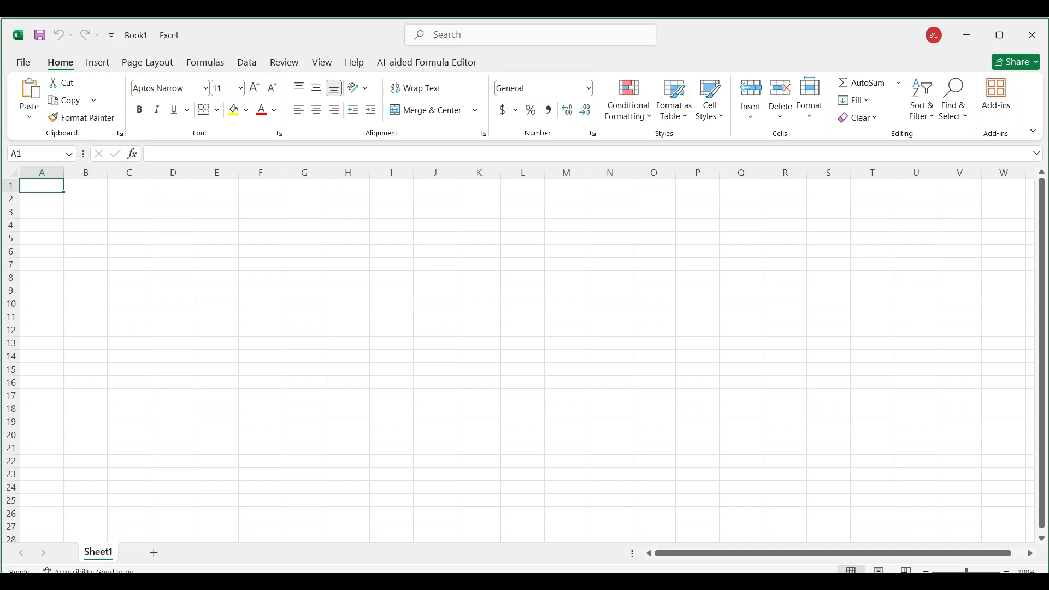
scroll(518, 354, "up", 5)
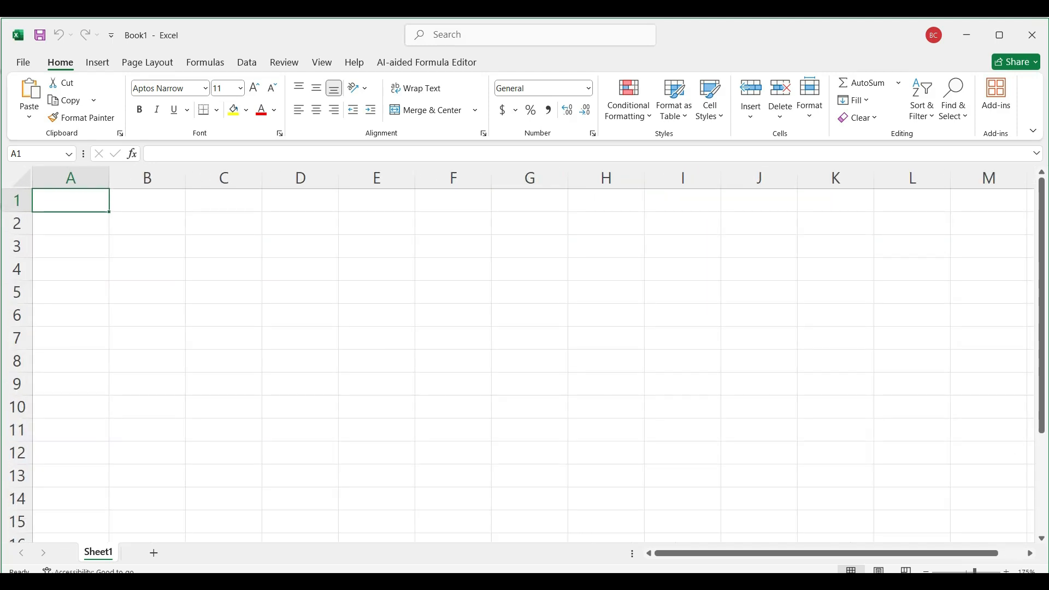
scroll(518, 355, "down", 1)
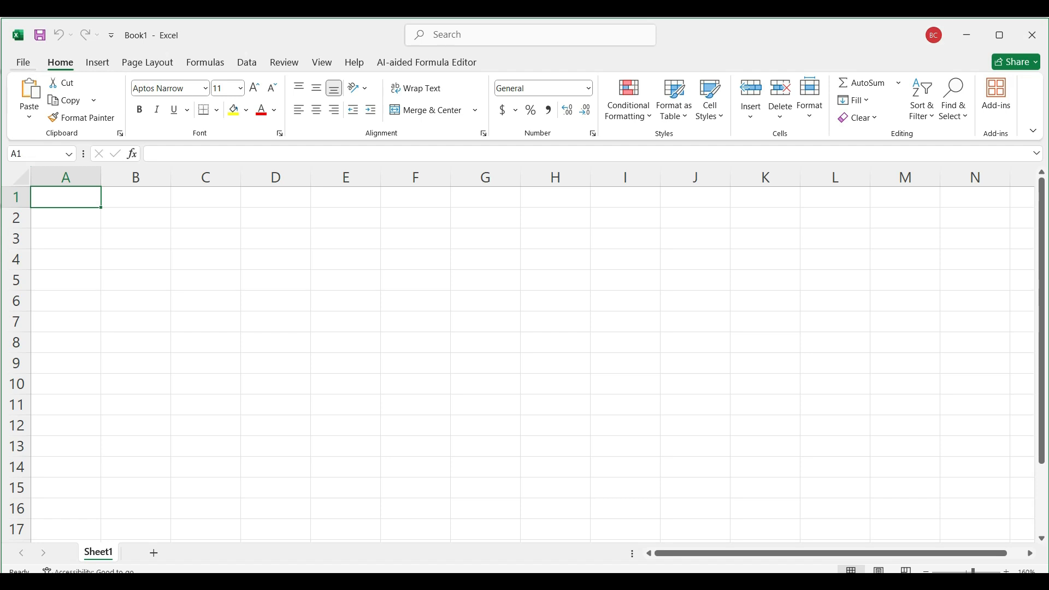
Step: Examine the File options, the AI-aided Formula Editor commands, the Share options and the Home commands under magnification
left_click(23, 62)
left_click(23, 555)
left_click(427, 63)
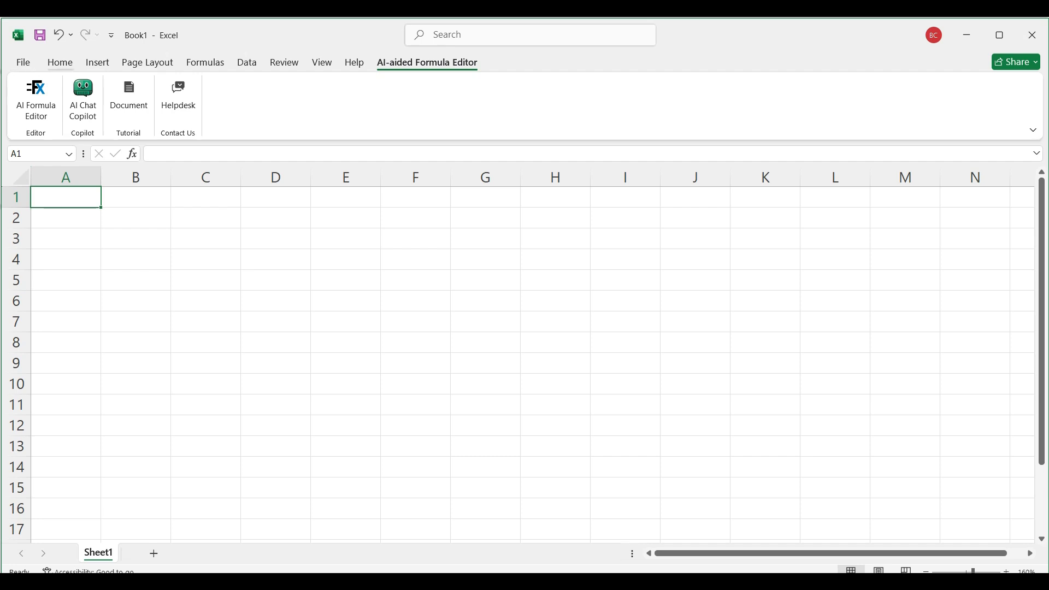
left_click(61, 63)
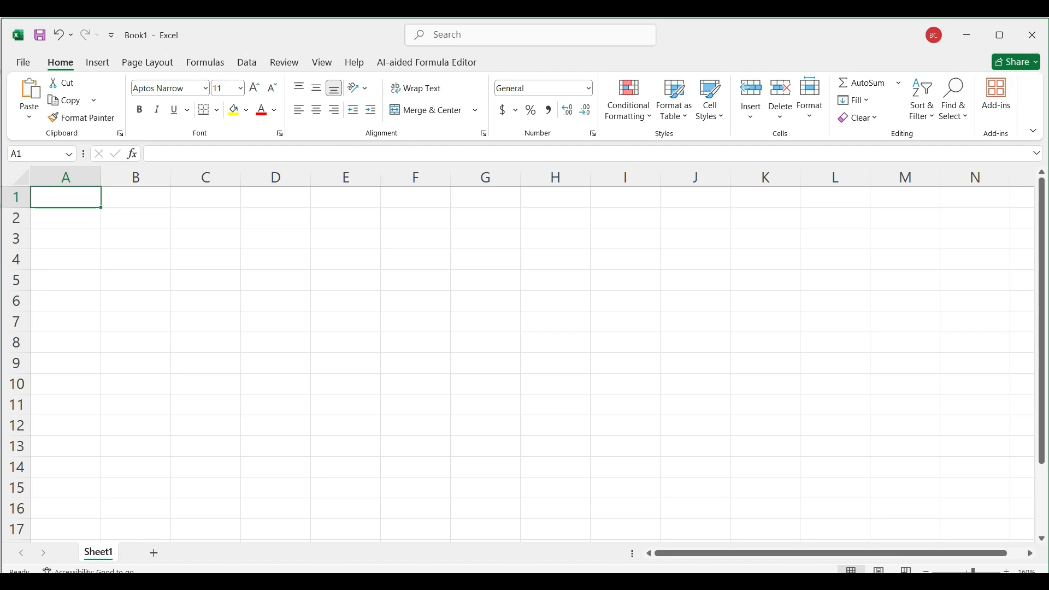
left_click(1016, 61)
left_click(1017, 62)
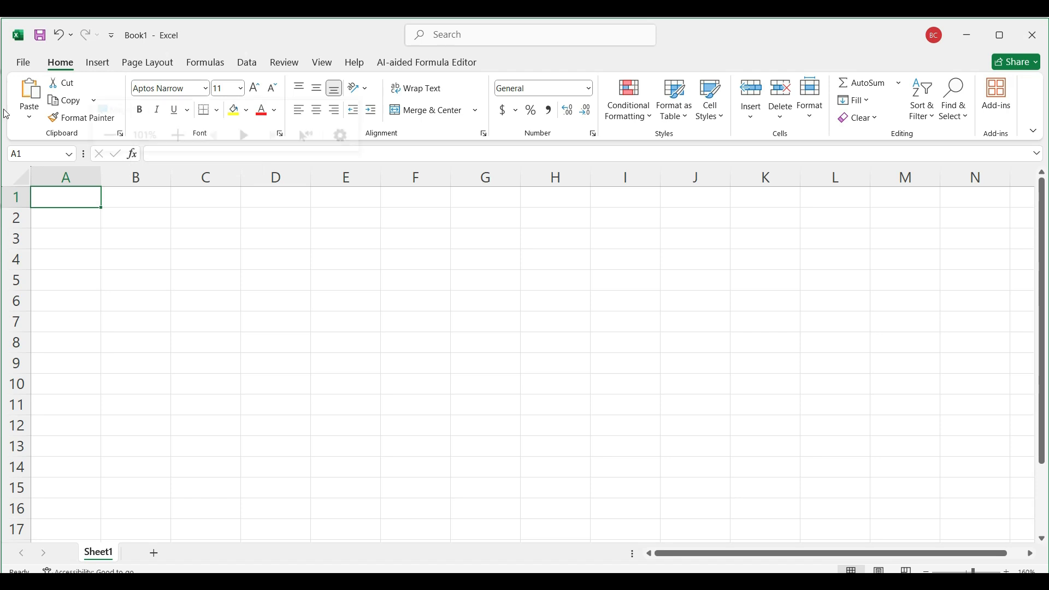
key("super+plus")
left_click(285, 116)
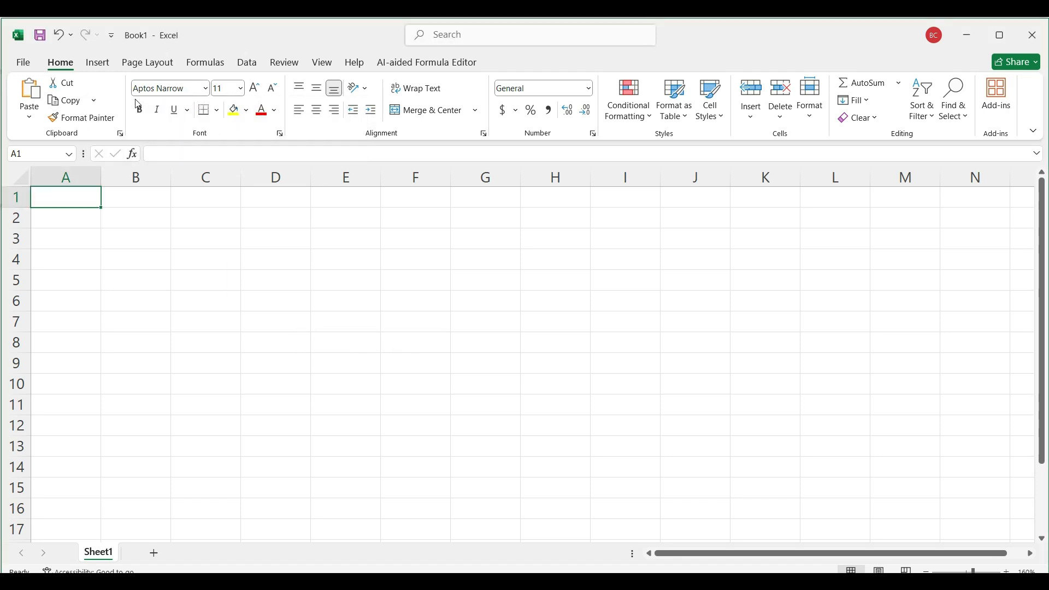
key("super+plus")
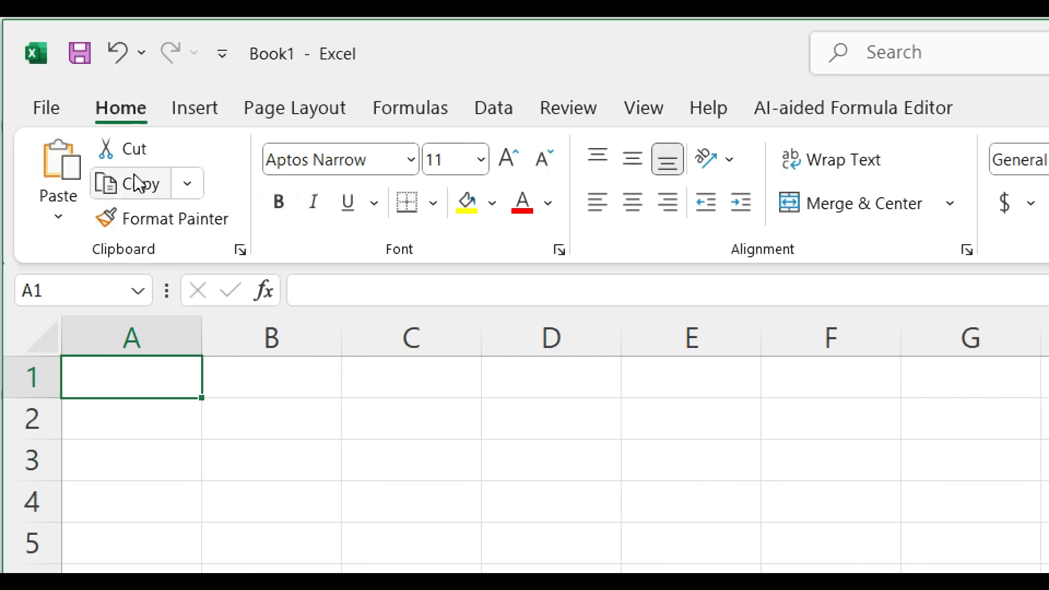
left_click(191, 109)
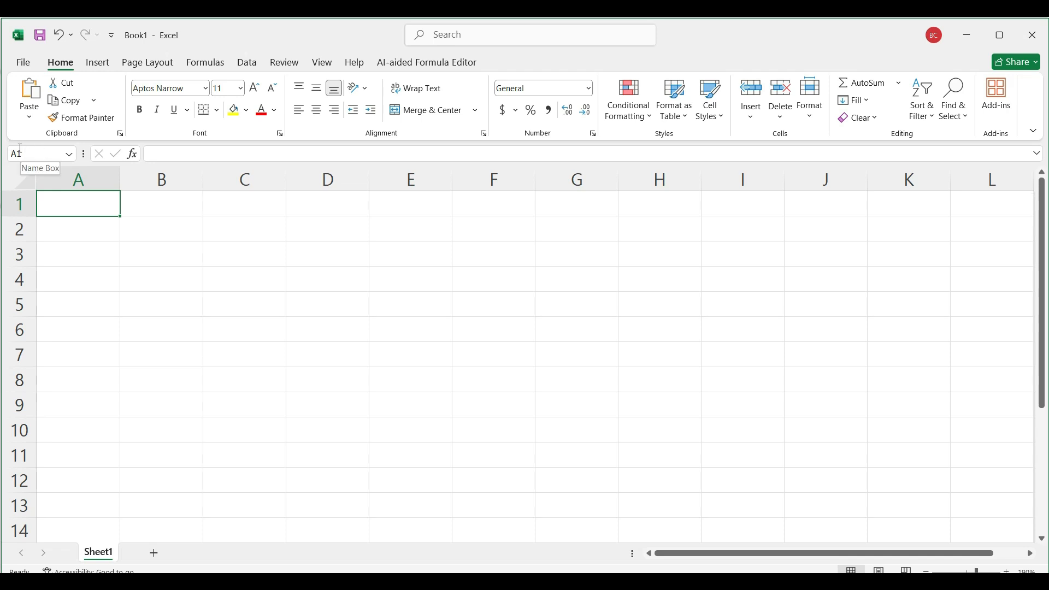
Step: Select cells A2, B2, A2 again and C2 in turn, checking the cell address in the Name Box
left_click(73, 228)
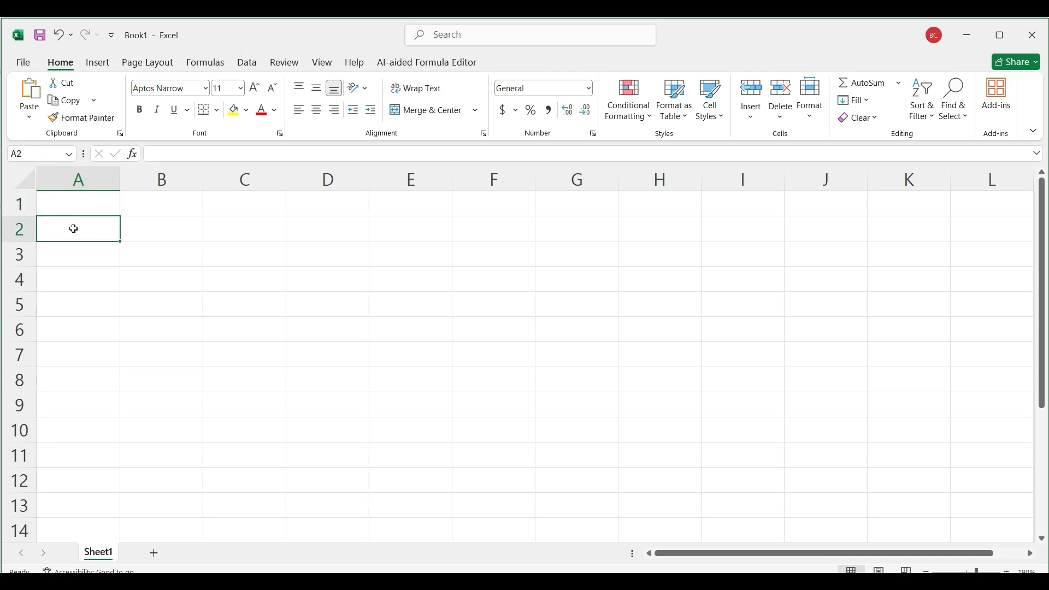
left_click(147, 229)
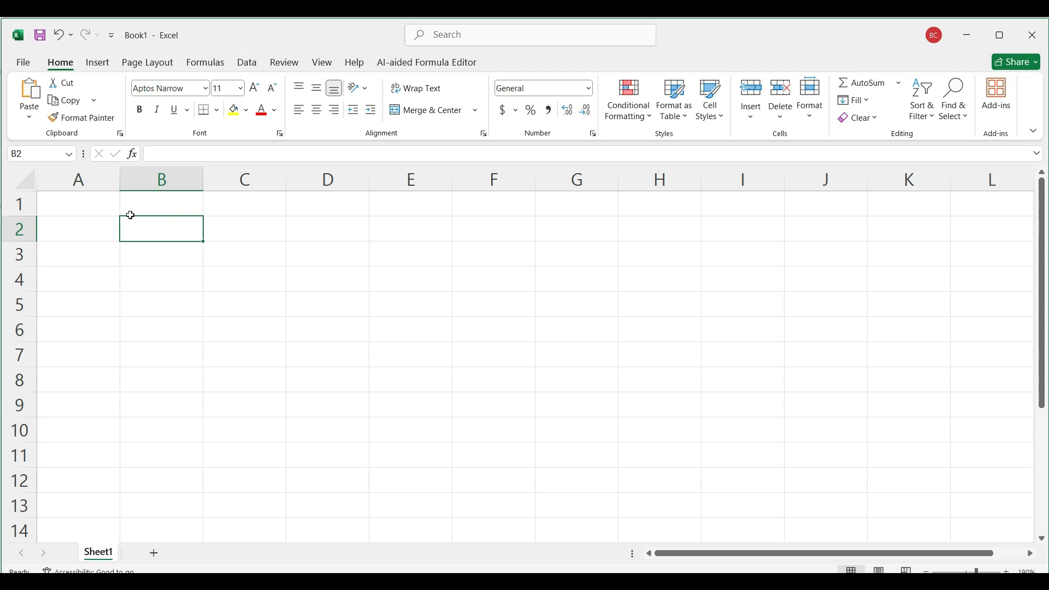
left_click(28, 154)
left_click(33, 153)
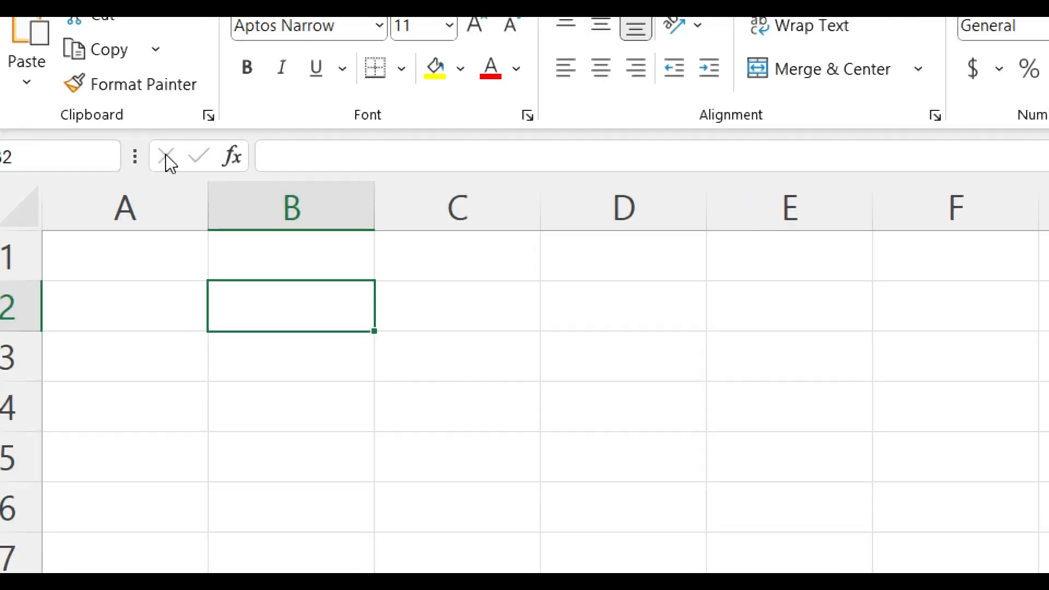
left_click(139, 286)
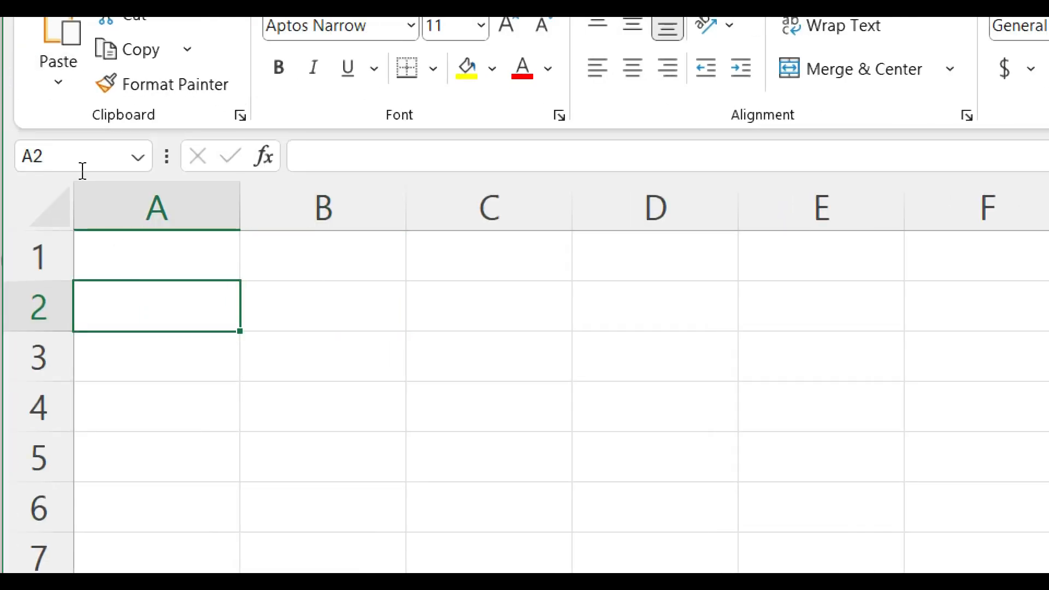
left_click(82, 147)
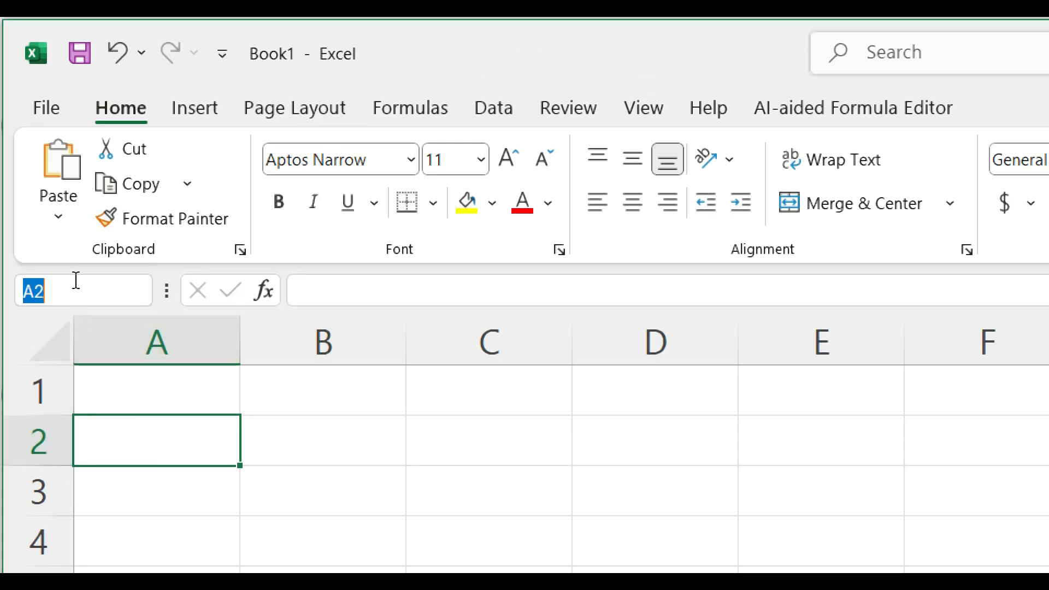
left_click(109, 287)
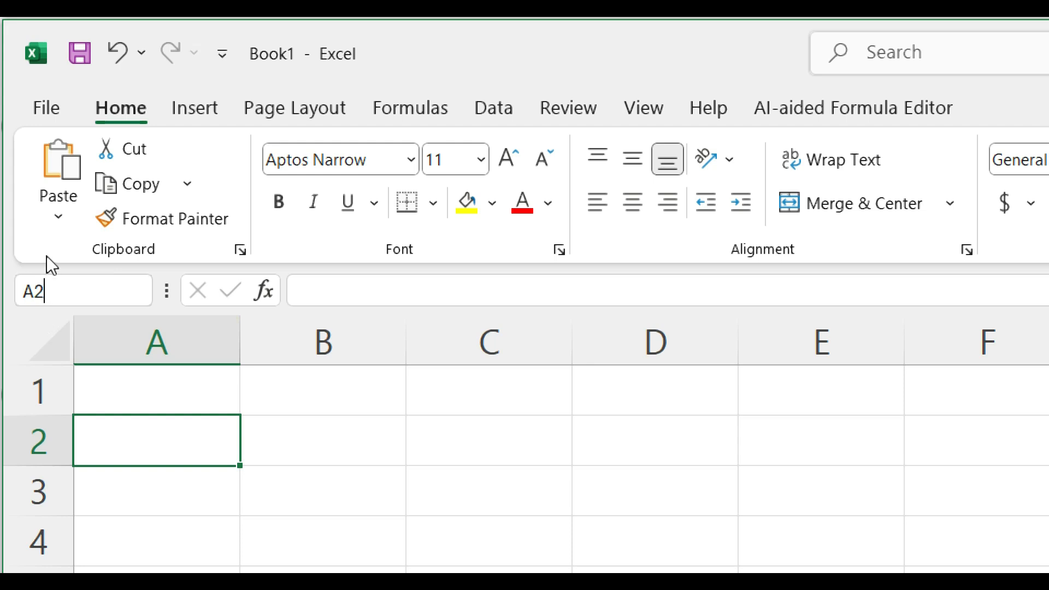
left_click(501, 419)
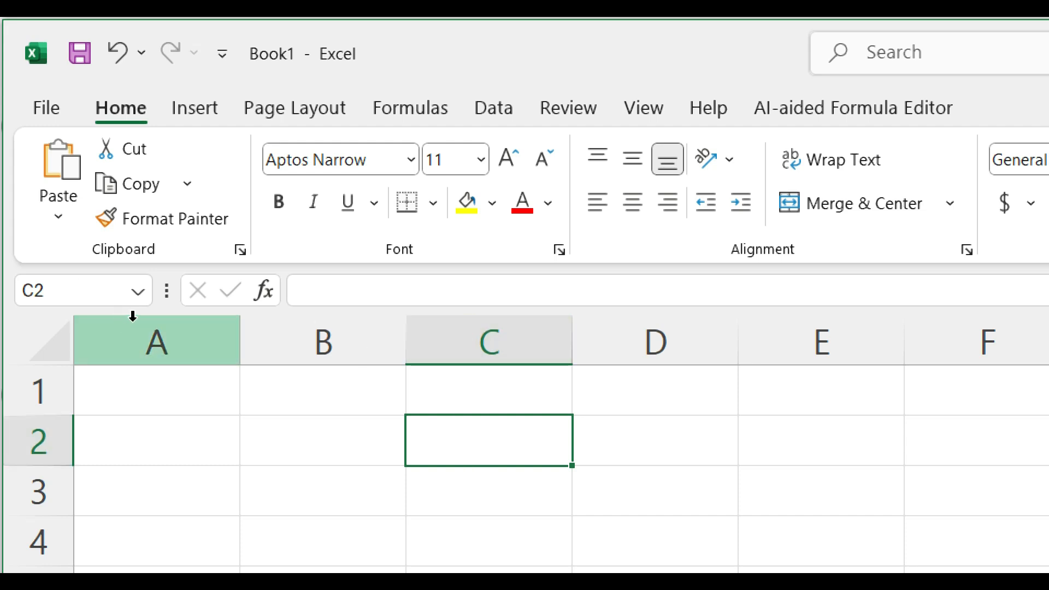
Step: Enter 444 in cell C2 and clear the cell again
left_click(470, 291)
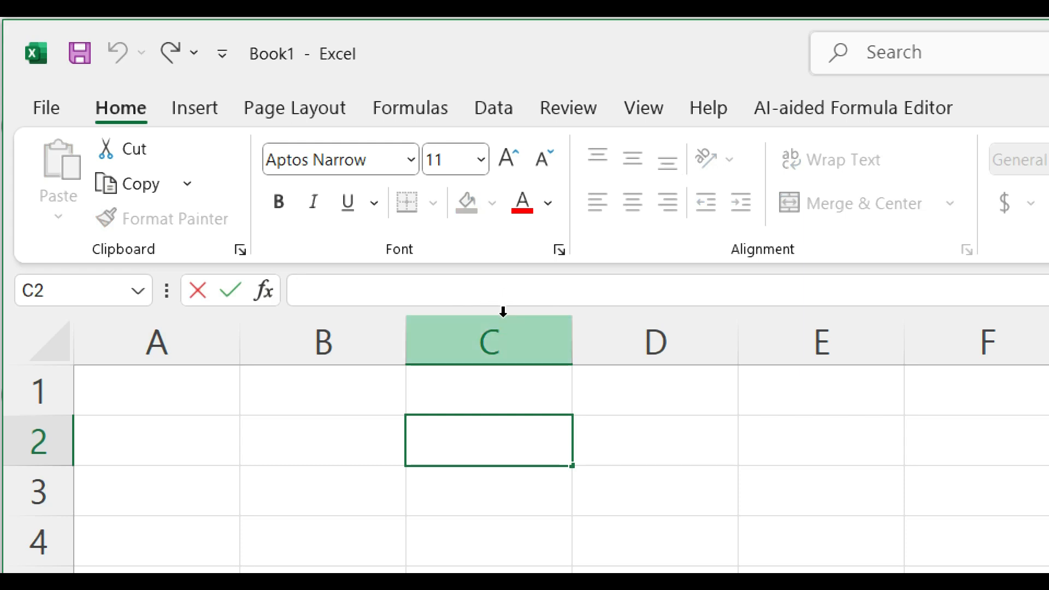
double_click(503, 441)
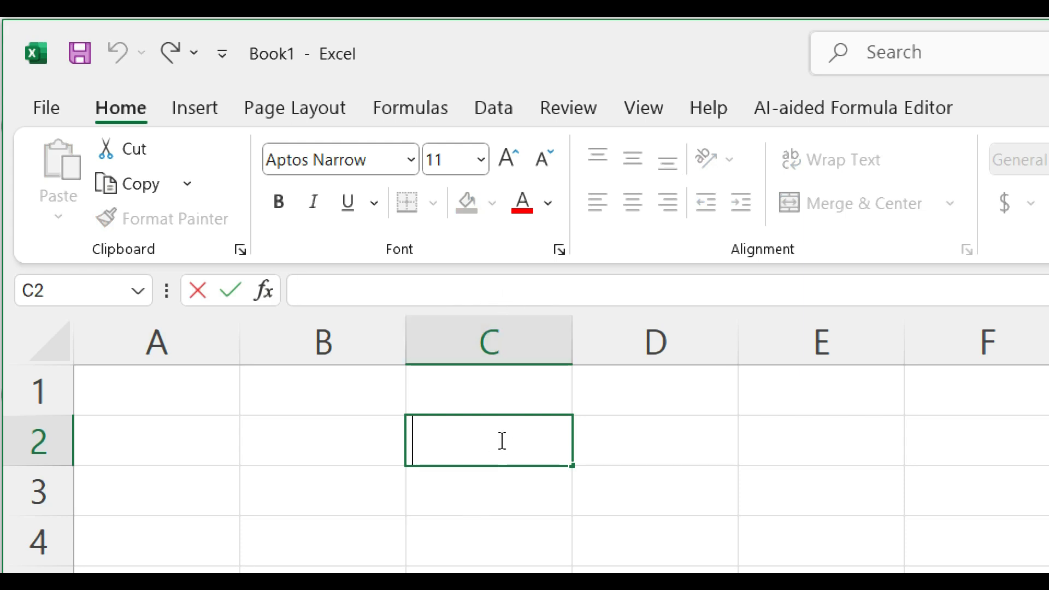
type("444")
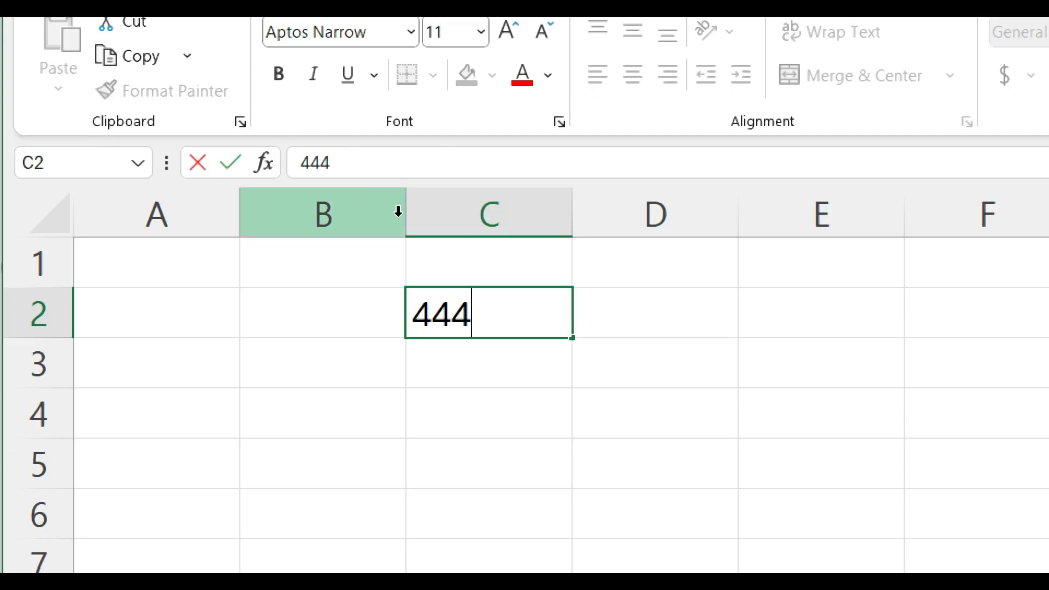
left_click(623, 344)
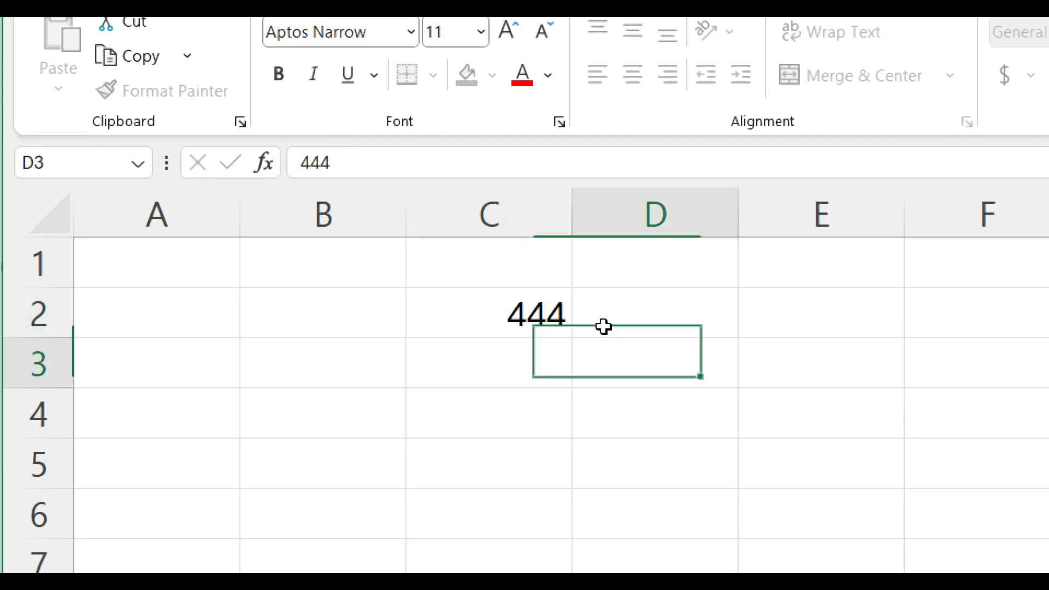
left_click(492, 315)
key("Delete")
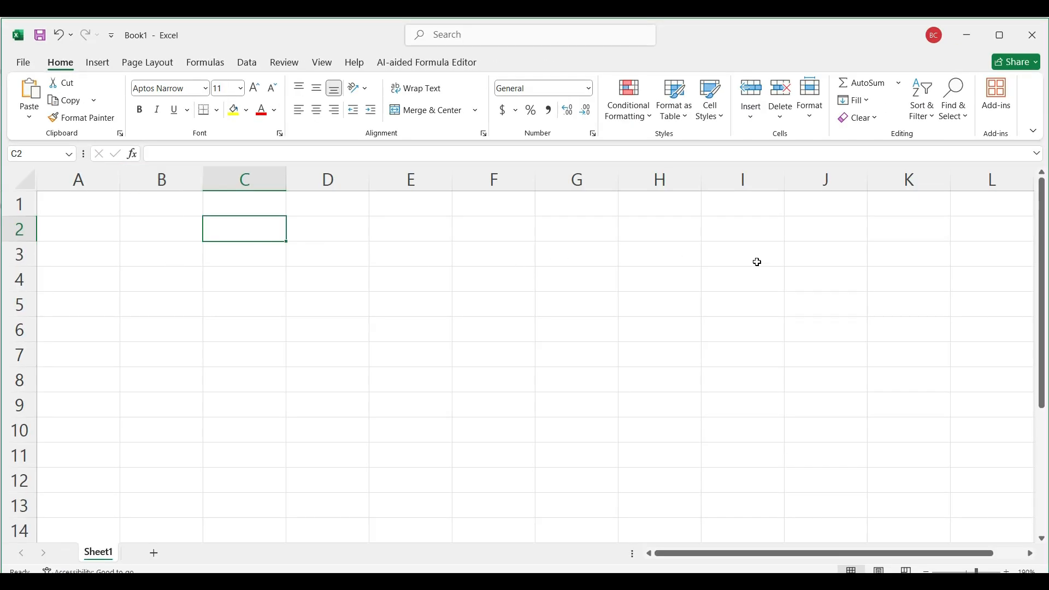
Step: Select the entire column G, followed by the entire row 1
left_click(312, 261)
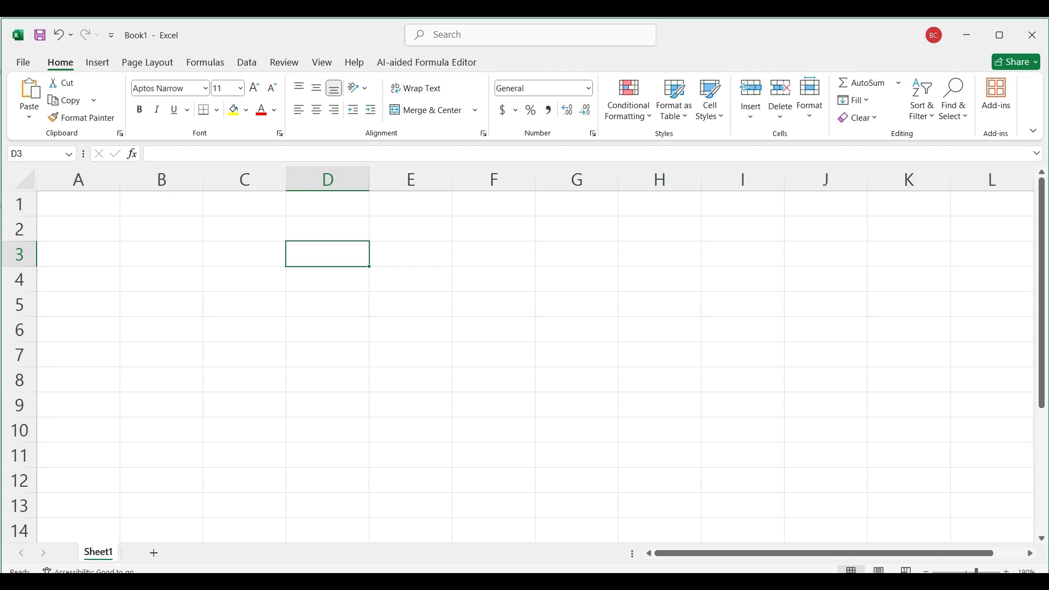
key("alt+Tab")
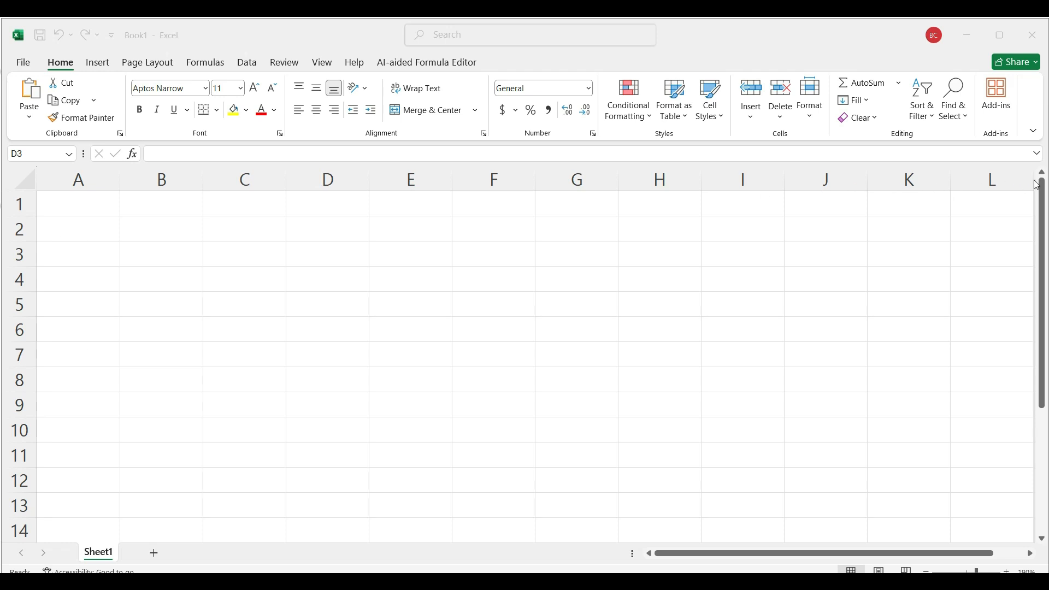
left_click_drag(87, 176, 588, 181)
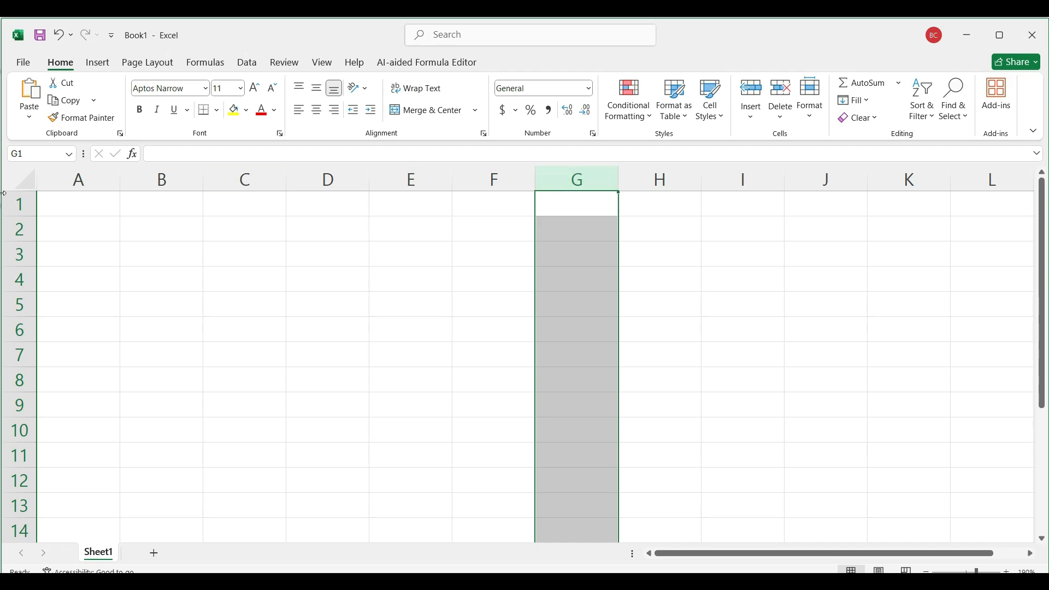
left_click(8, 206)
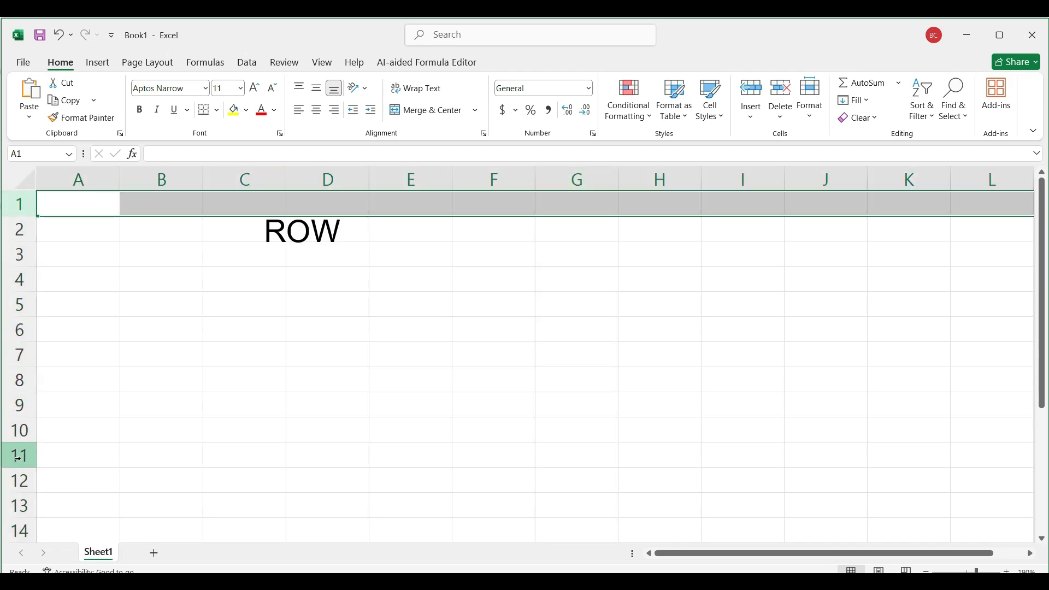
Step: Go from cell A1 to the last column of row 1 and select cell XFD1
left_click_drag(963, 554, 994, 553)
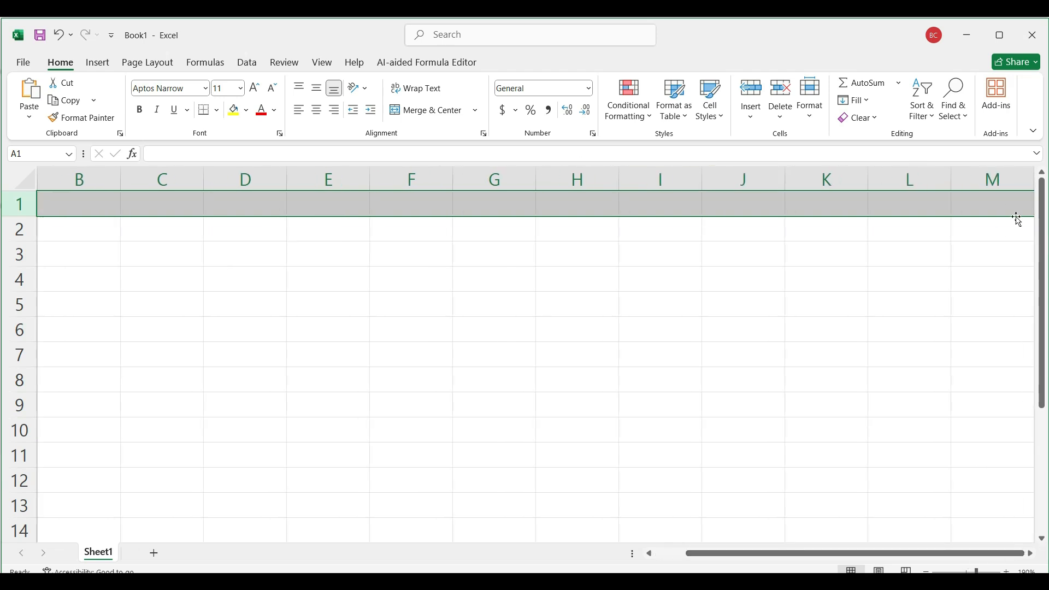
left_click(1033, 555)
left_click_drag(1033, 555, 1032, 556)
left_click_drag(891, 554, 658, 557)
left_click(56, 206)
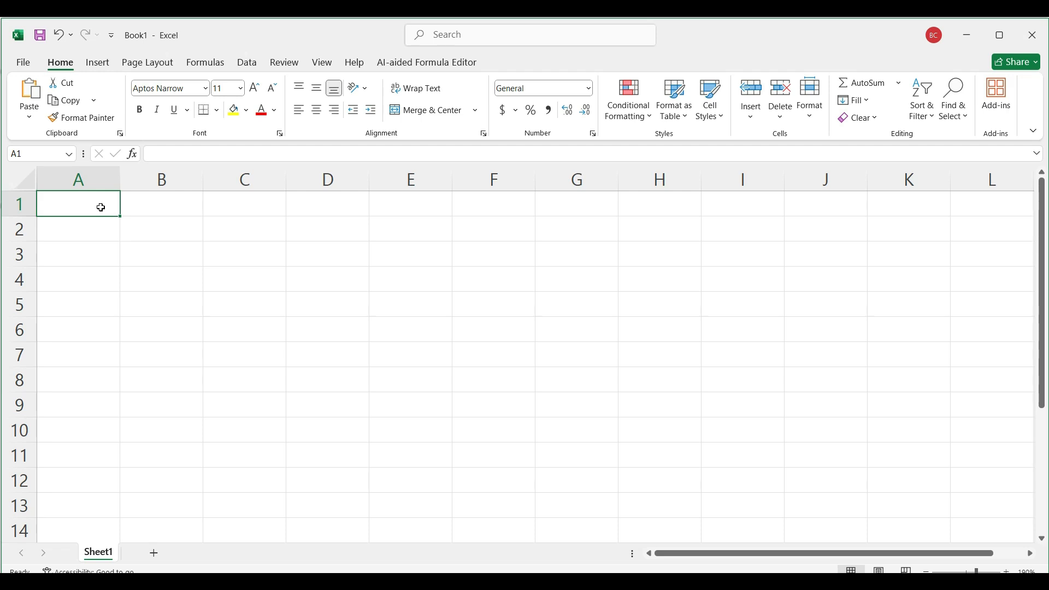
key("ctrl+Right")
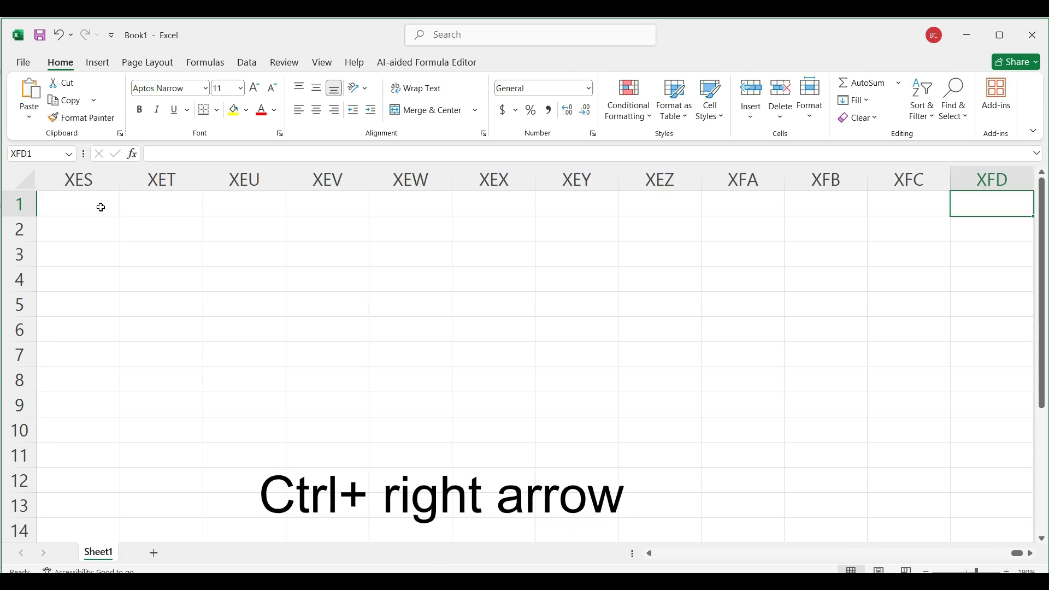
left_click(936, 251)
left_click(998, 198)
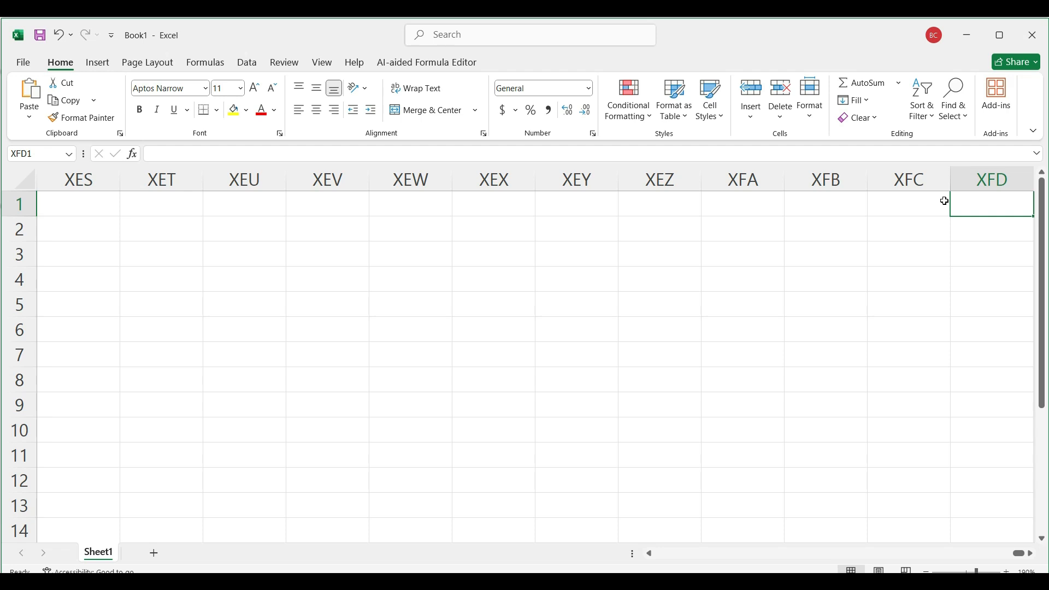
Step: Return to cell A1, go to the last row of column A, and come back to A1
key("ctrl+Left")
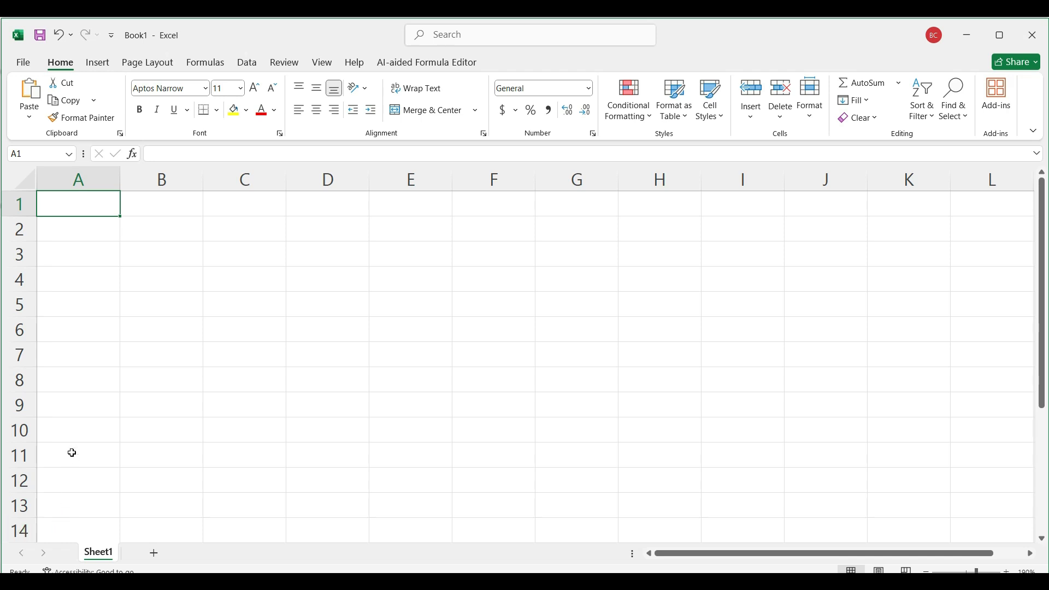
key("ctrl+Down")
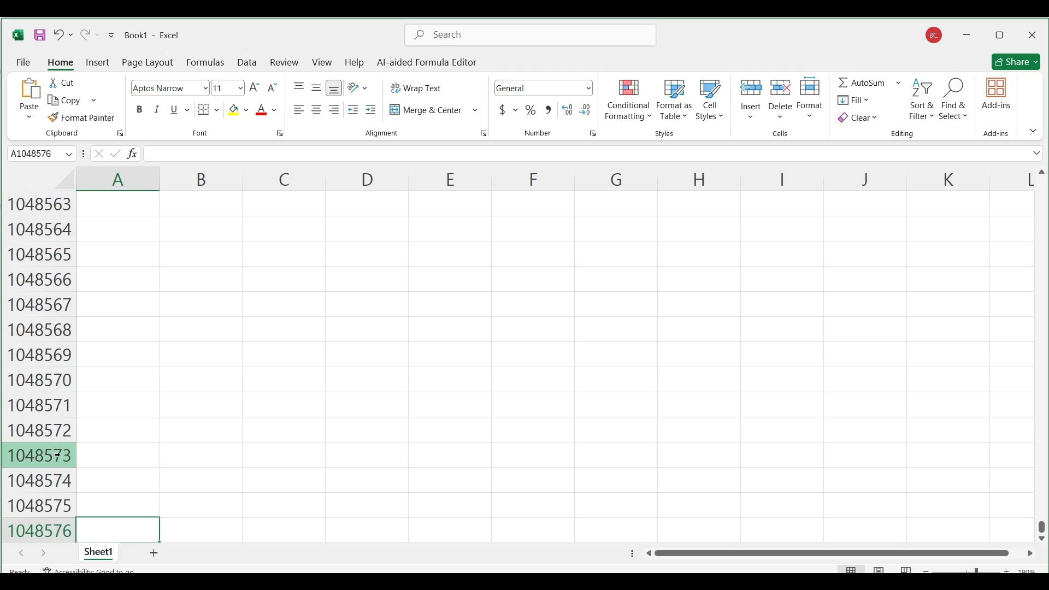
key("ctrl+Home")
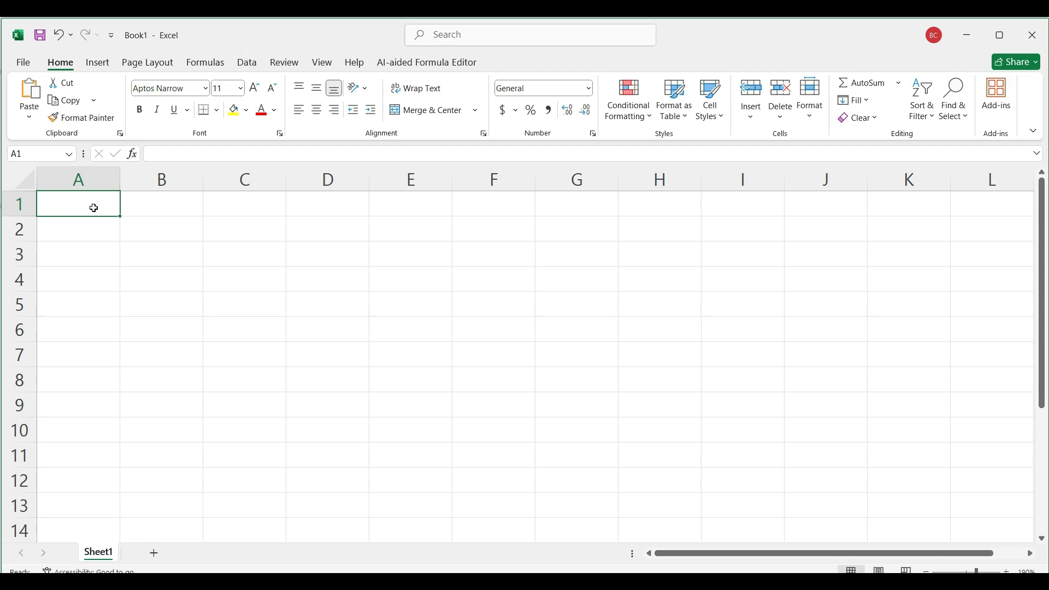
Step: Enter the number 45435 in cell B3 and the word text in cell B4
left_click(161, 255)
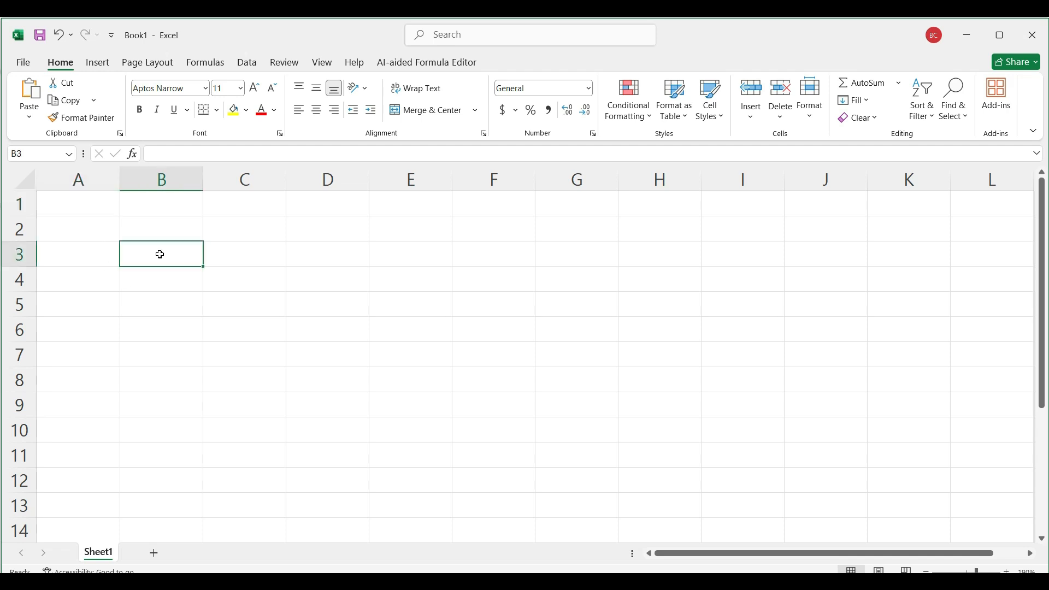
type("45435")
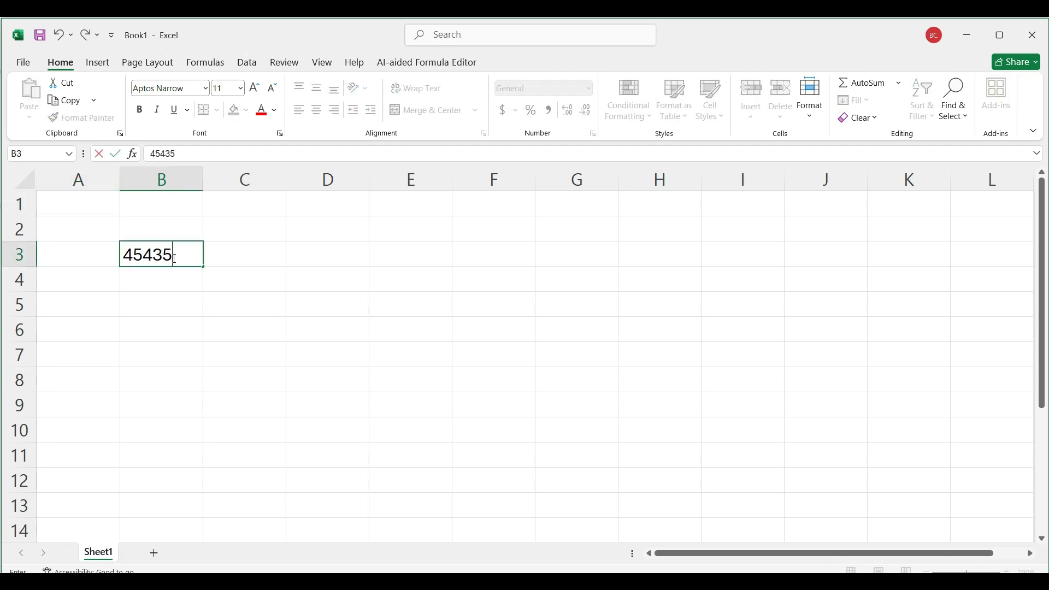
left_click(226, 284)
left_click(173, 255)
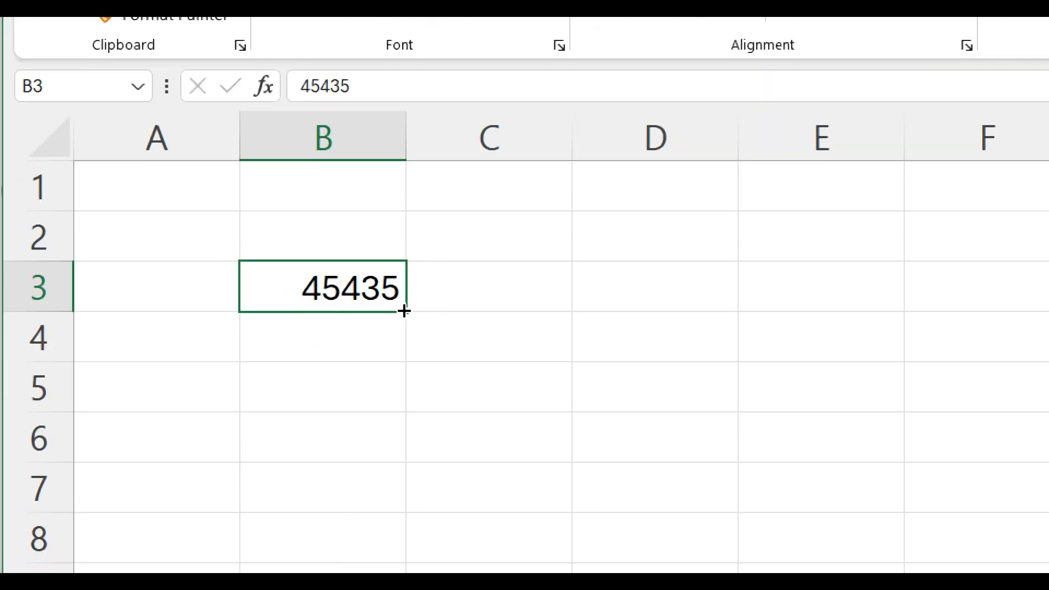
left_click(388, 341)
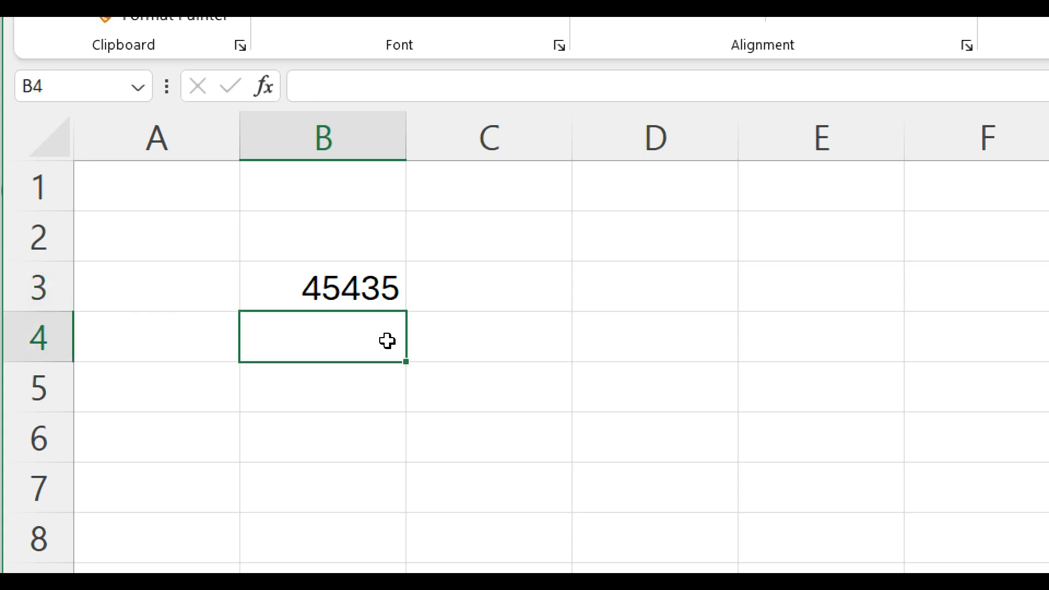
type("text")
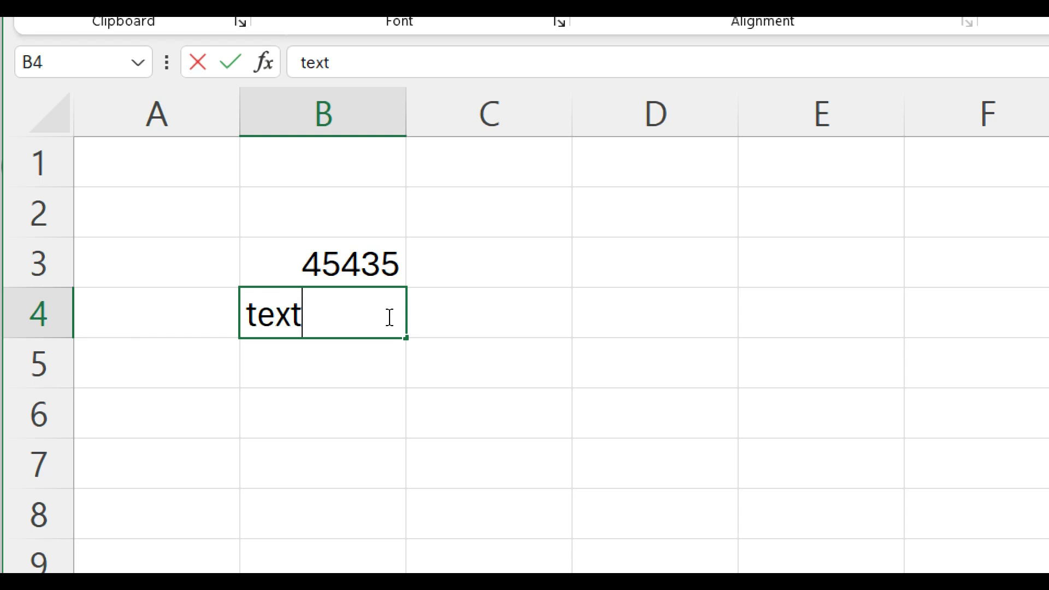
key("Return")
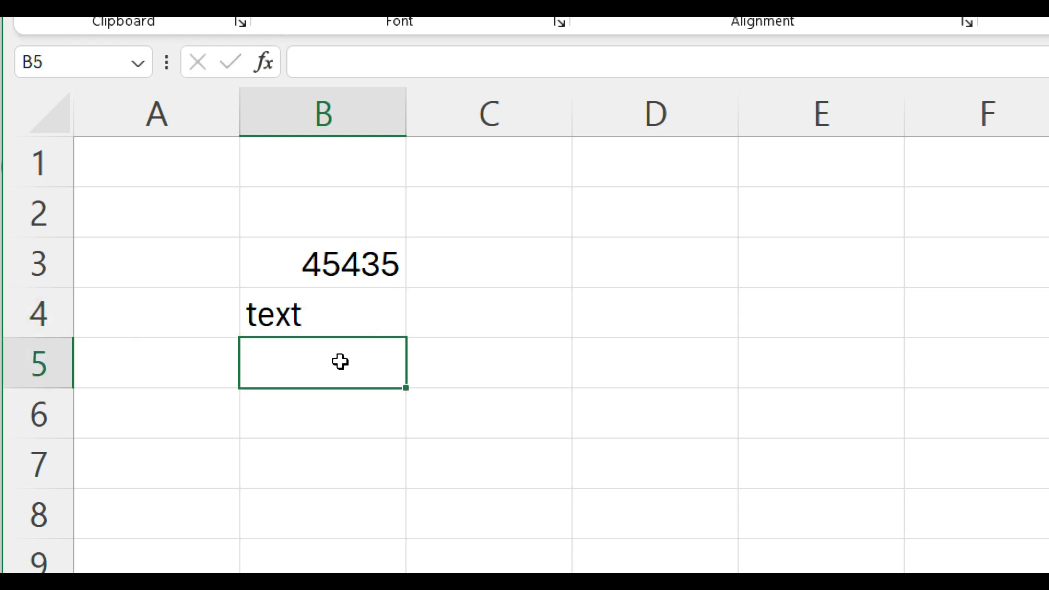
Step: Compare the alignment of the number in B3 and the text in B4, and clear both cells
left_click(311, 266)
left_click(342, 328)
left_click(325, 248)
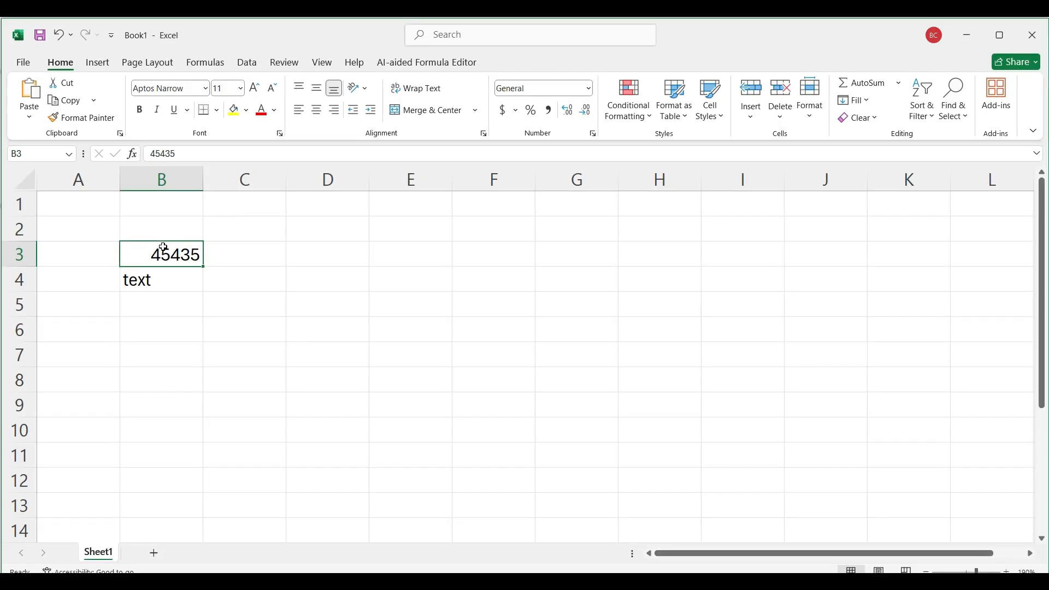
left_click(151, 278)
left_click(160, 256)
left_click_drag(160, 267, 159, 279)
key("Delete")
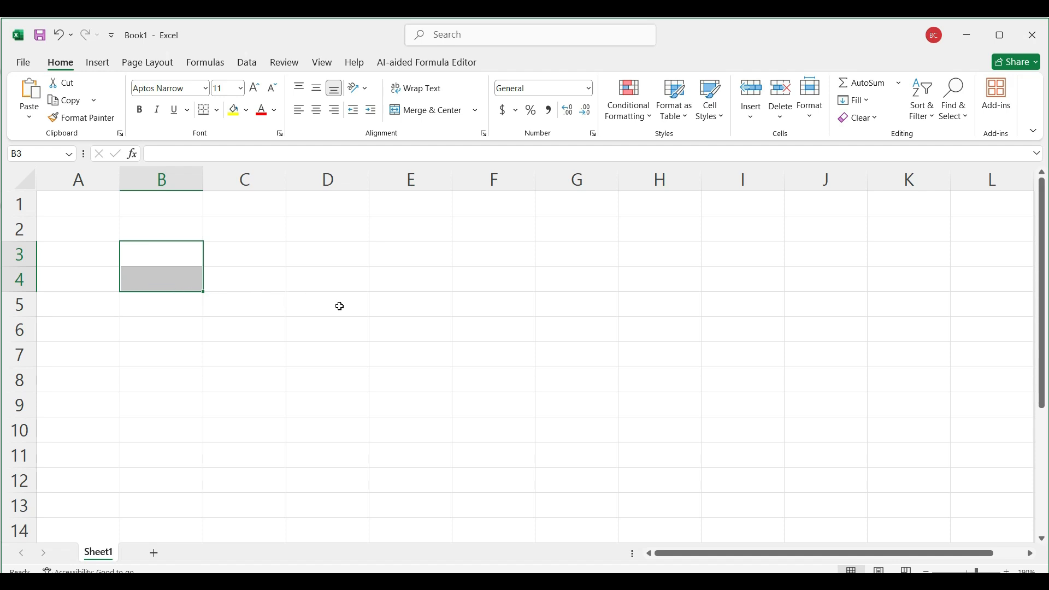
left_click(389, 270)
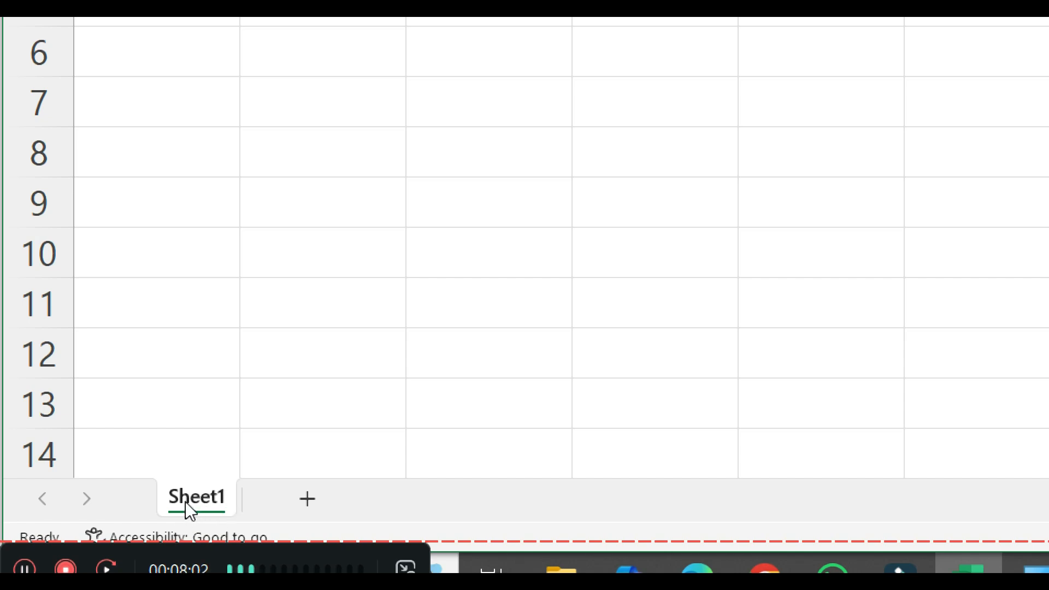
Step: Add three new worksheets after Sheet1
left_click(306, 498)
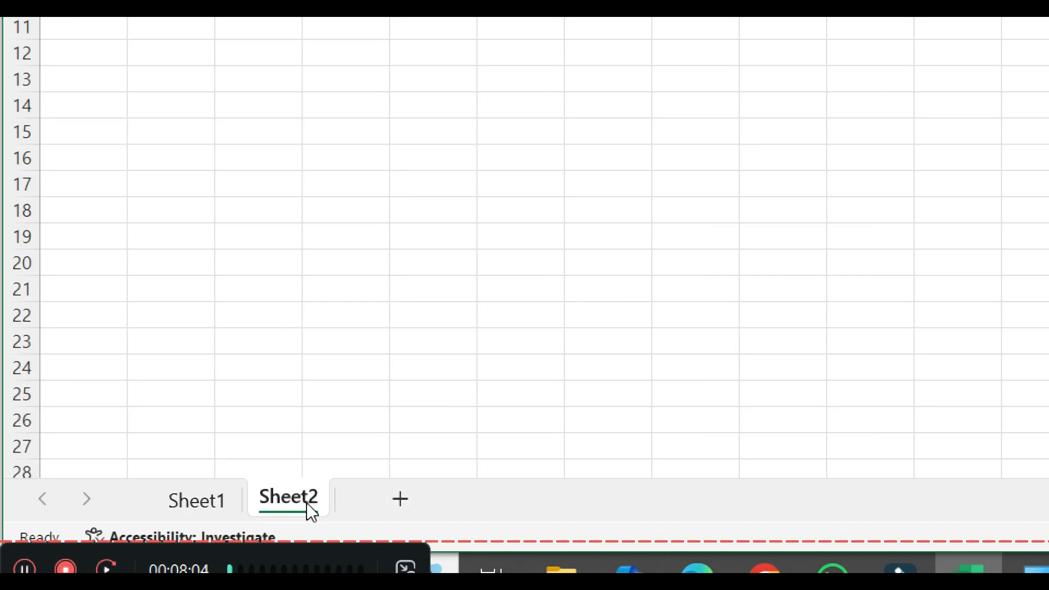
left_click(402, 500)
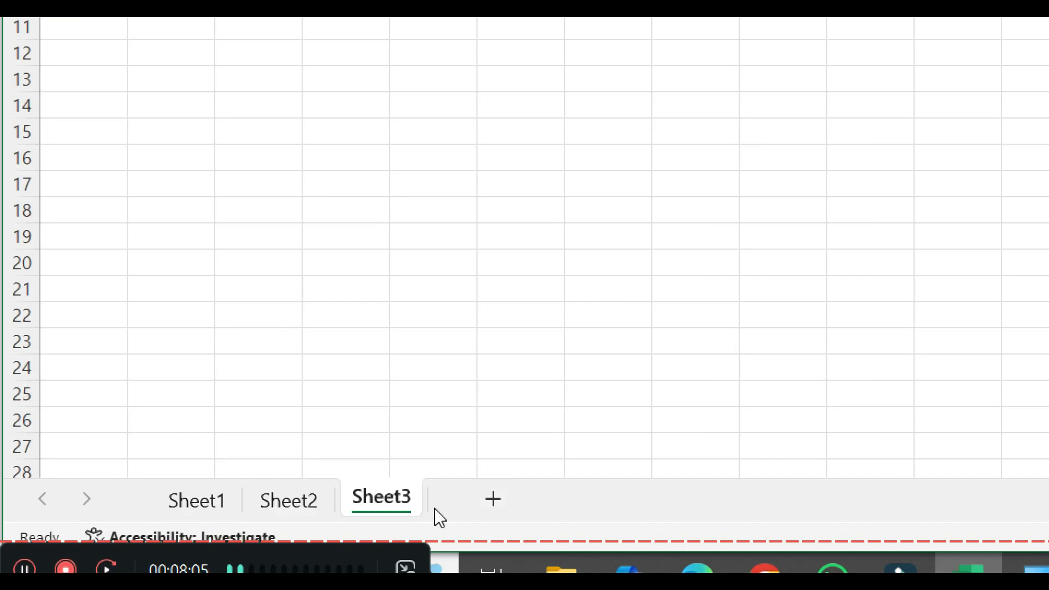
left_click(490, 500)
Step: View Sheet1, Sheet2, Sheet3 and Sheet4 one after another
left_click(169, 506)
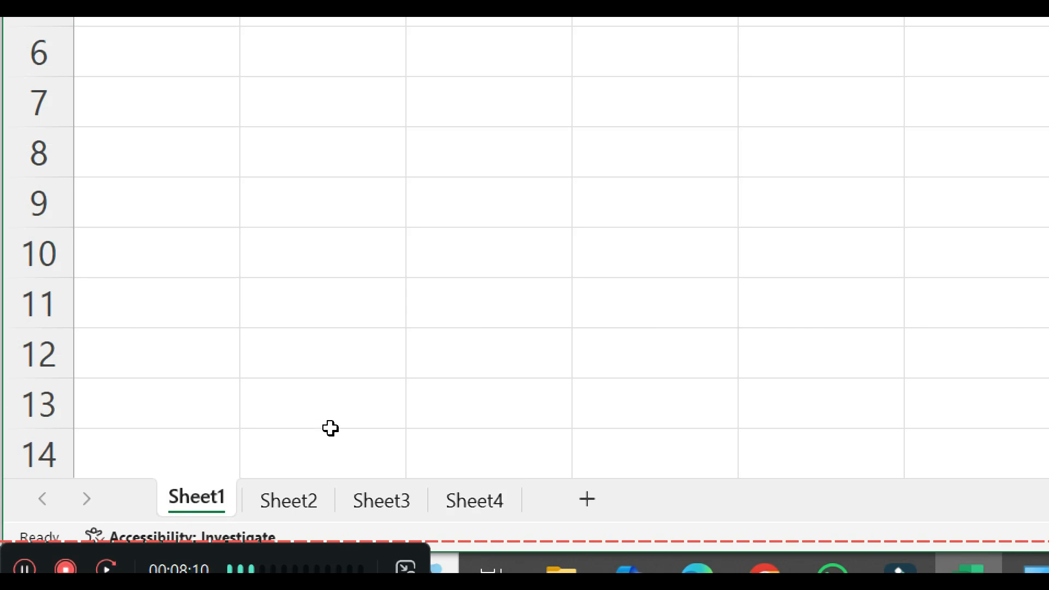
left_click(297, 501)
left_click(371, 504)
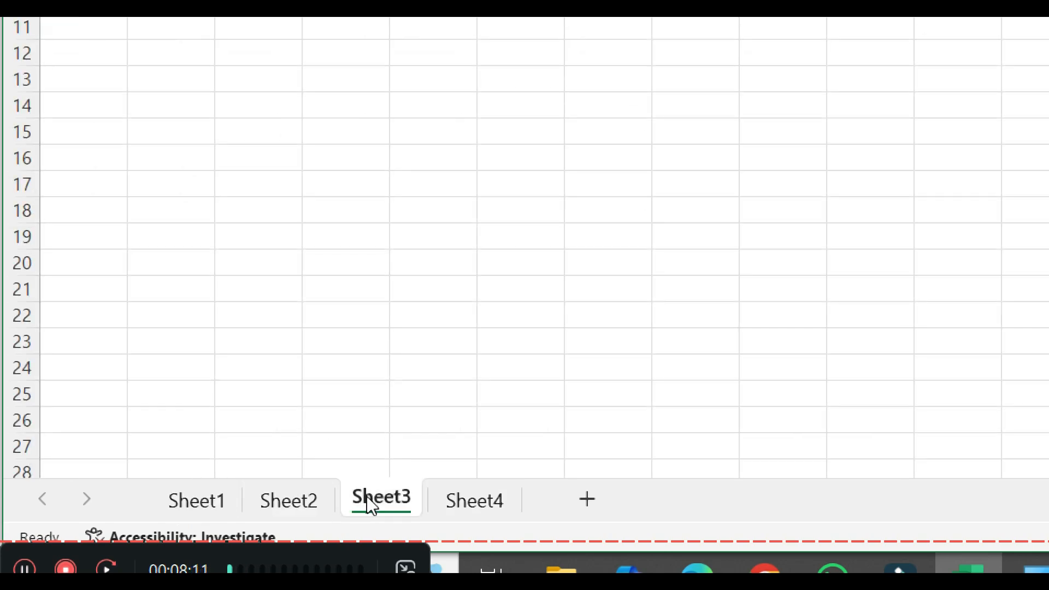
left_click(469, 500)
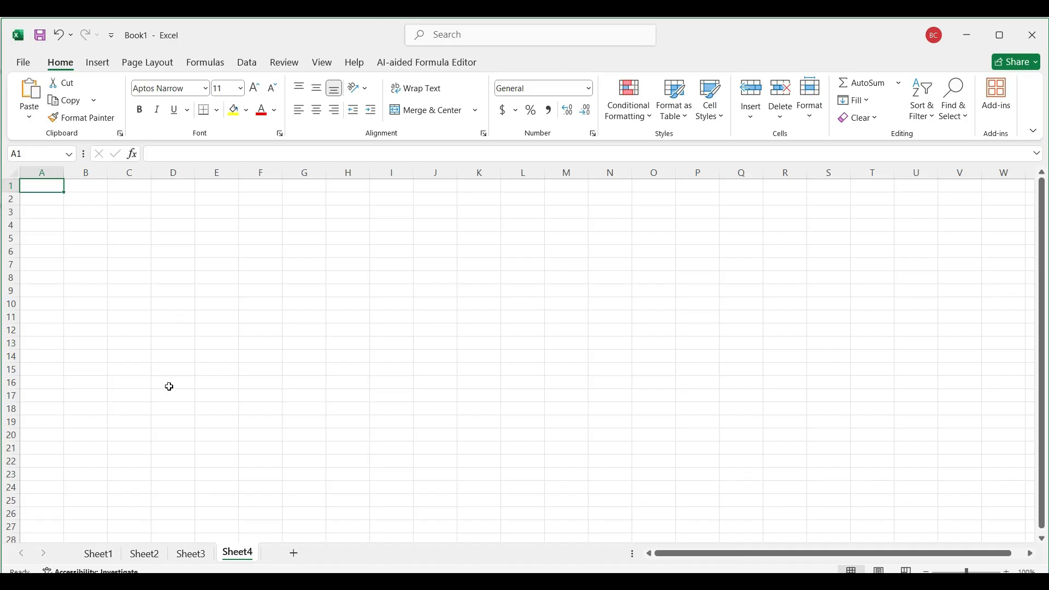
scroll(169, 386, "up", 6, "ctrl")
scroll(142, 372, "down", 1)
Step: Rename Sheet1 as jan
left_click(105, 555)
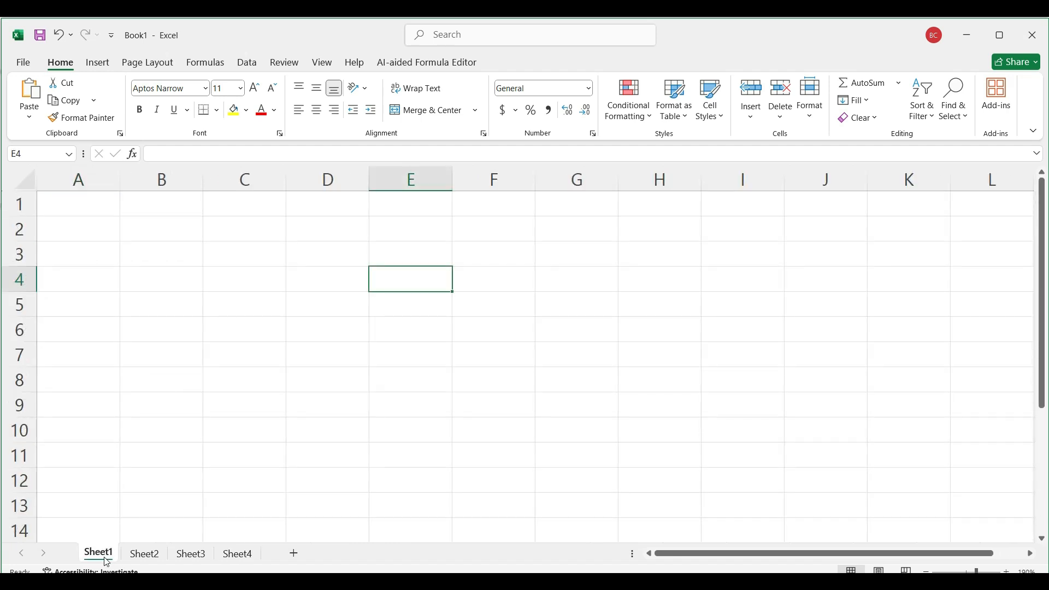
right_click(107, 563)
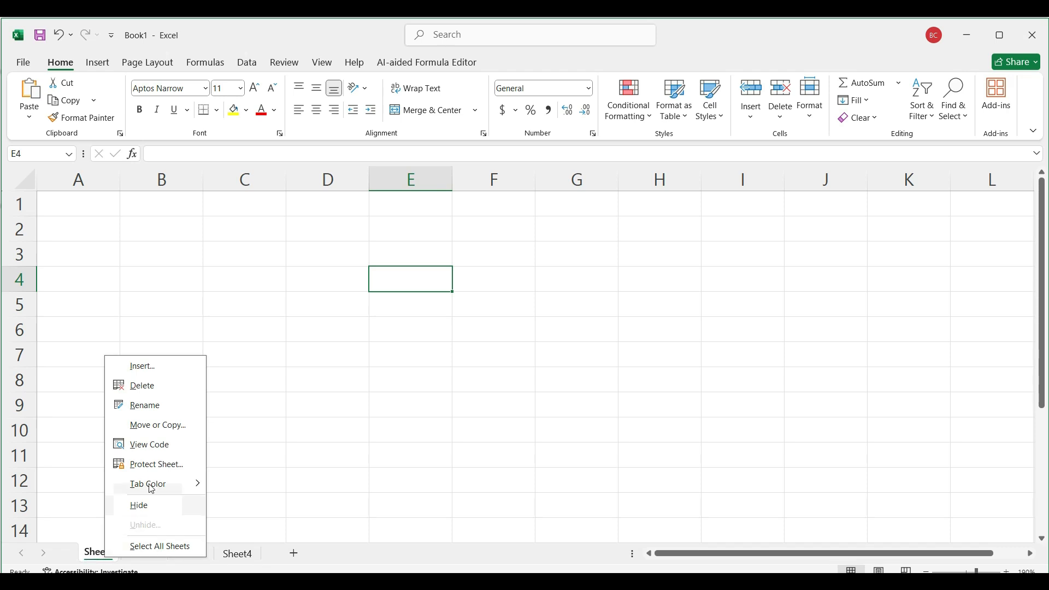
left_click(149, 409)
key("BackSpace")
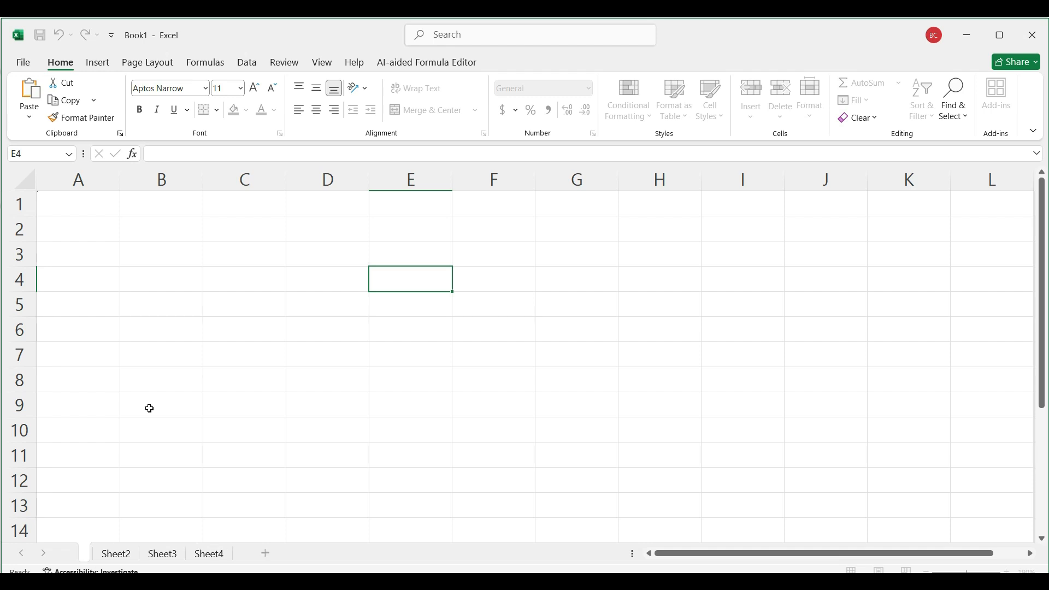
type("jan")
key("Return")
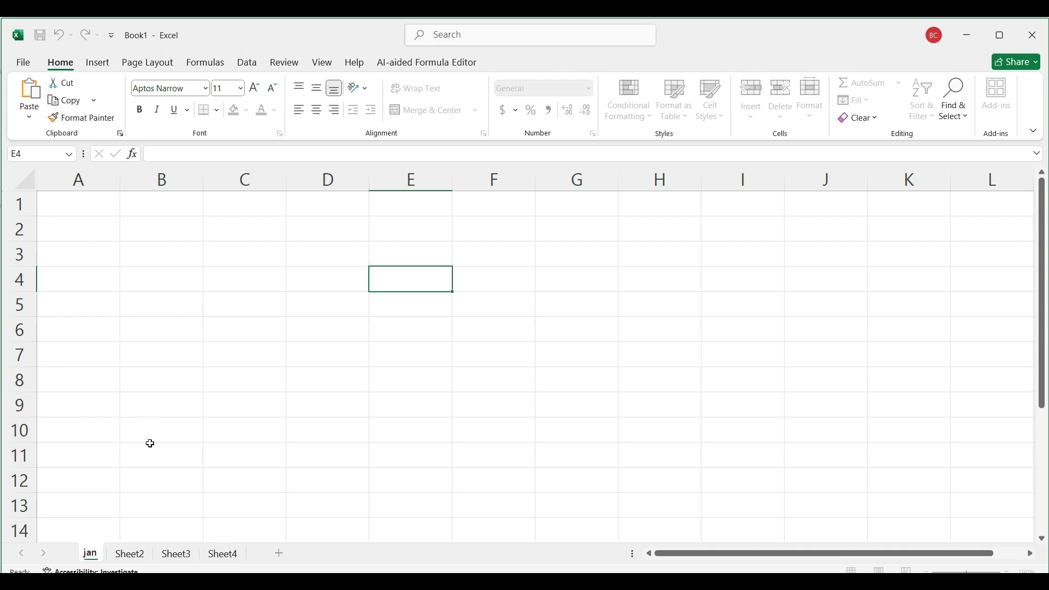
Step: Rename Sheet2 as branch-3
left_click(132, 555)
right_click(136, 562)
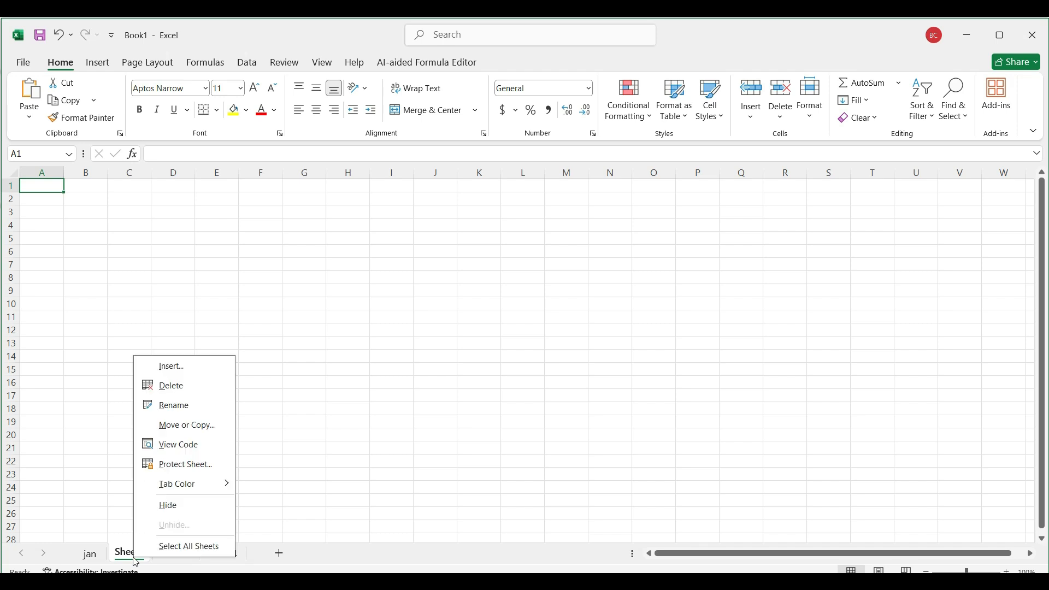
left_click(198, 409)
type("branch")
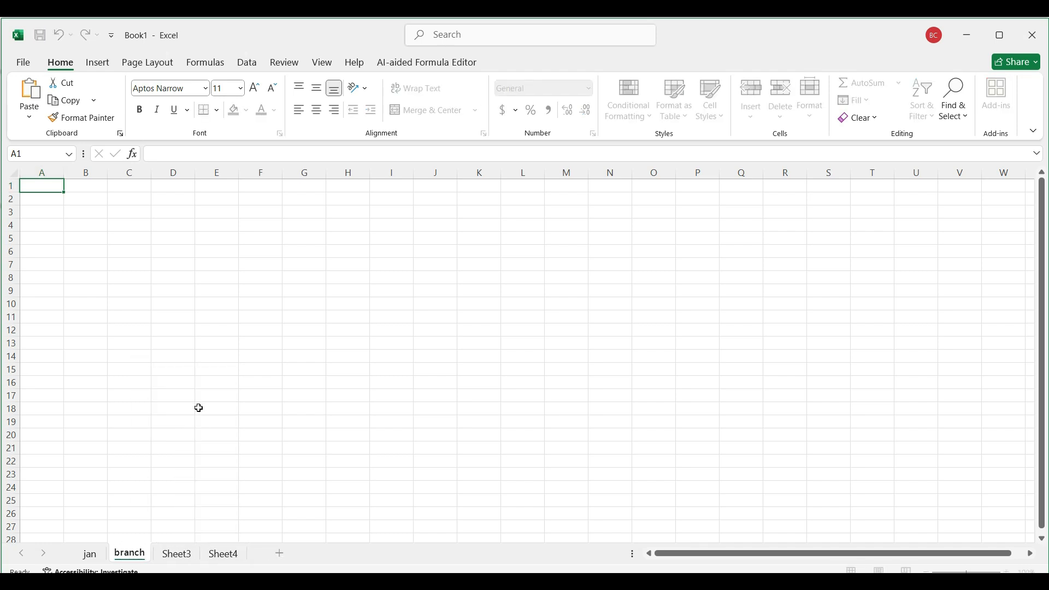
type("-3")
left_click(138, 466)
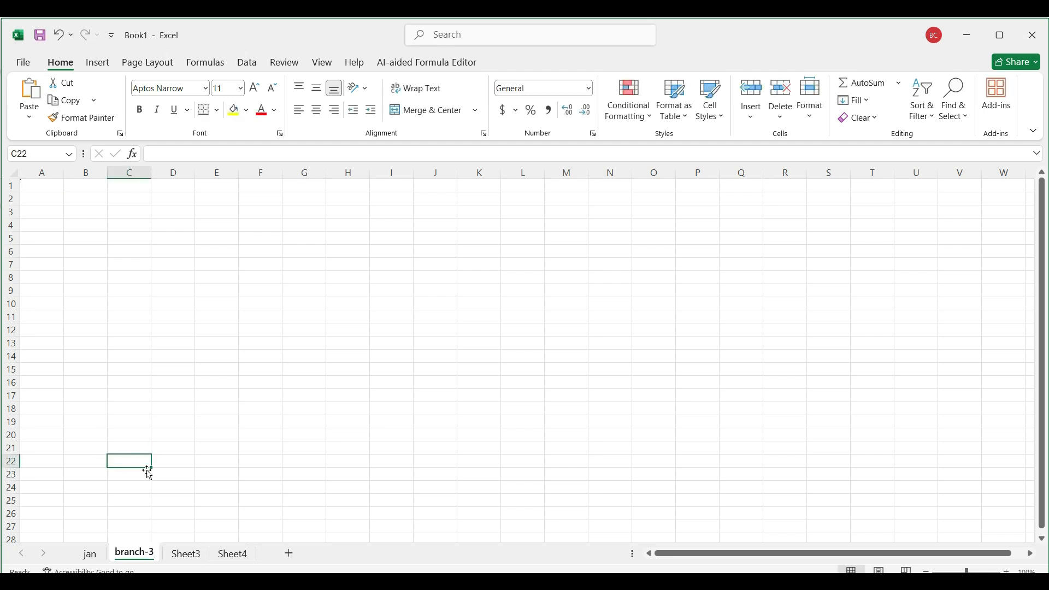
Step: Set the tab color of the jan sheet to red
left_click(90, 555)
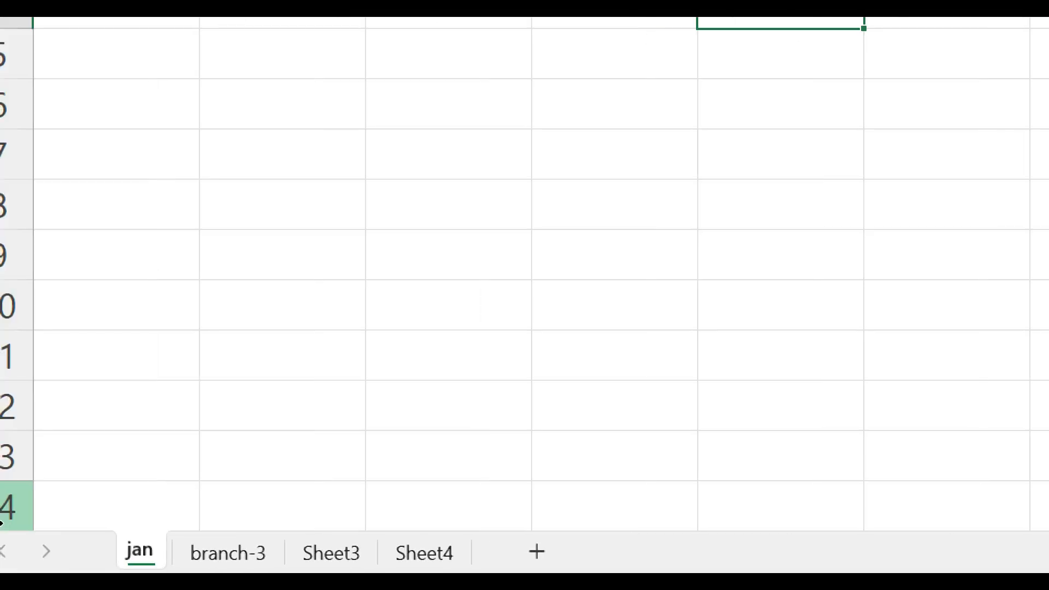
right_click(98, 560)
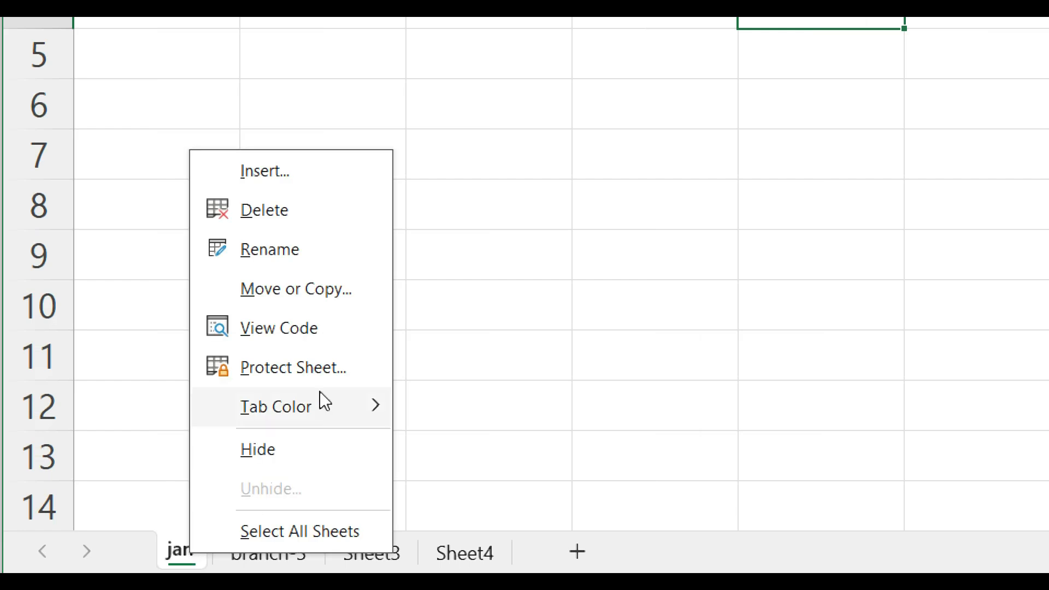
mouse_move(313, 408)
left_click(448, 488)
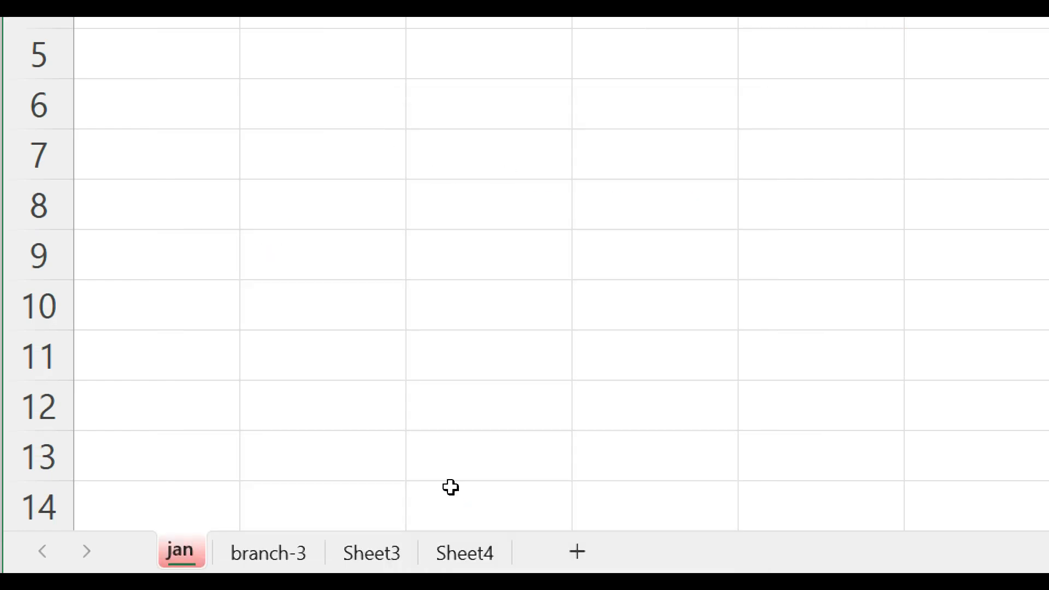
Step: Set the tab color of the branch-3 sheet to yellow
right_click(264, 552)
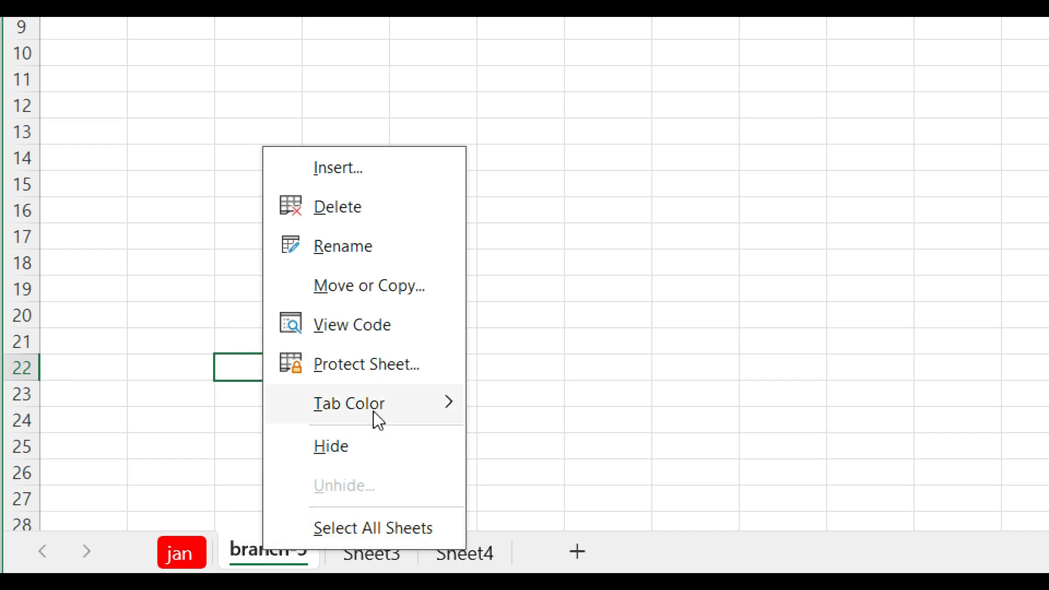
mouse_move(371, 413)
left_click(601, 488)
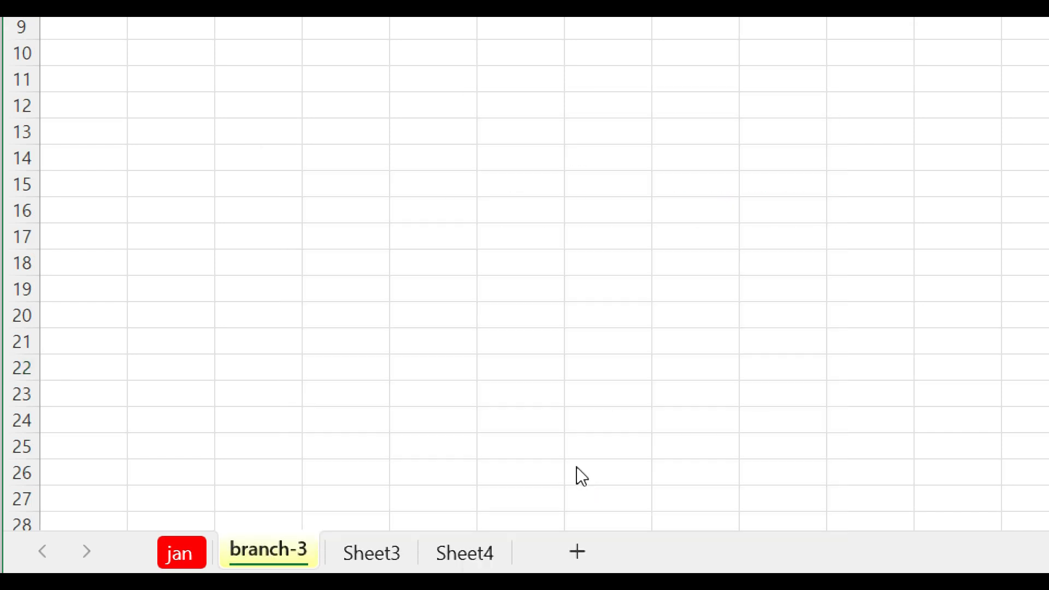
Step: Select all sheets of the workbook at once, and ungroup them by returning to the jan sheet alone
left_click(181, 548)
right_click(183, 556)
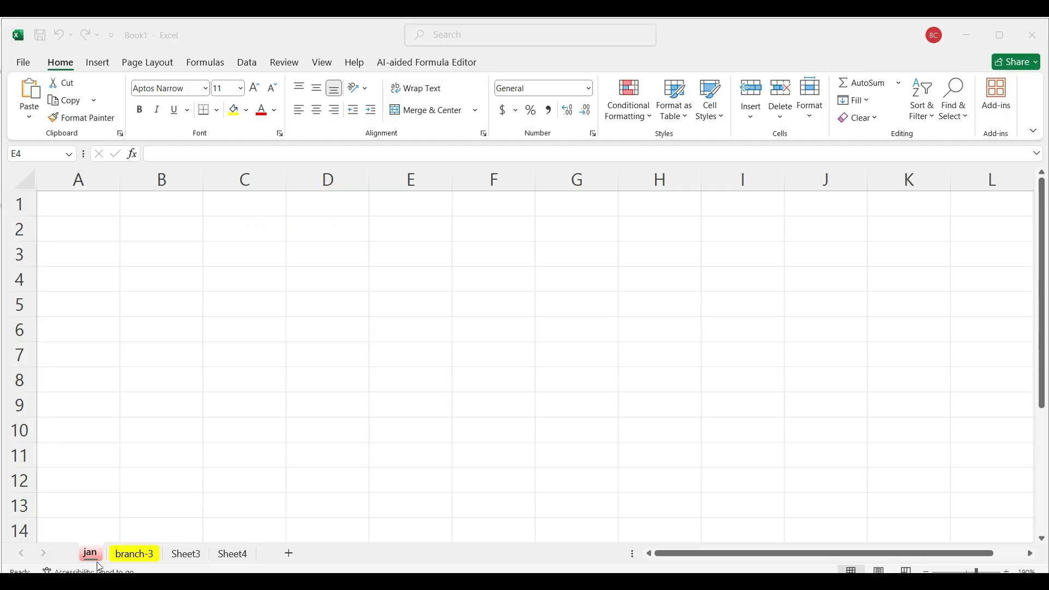
right_click(98, 558)
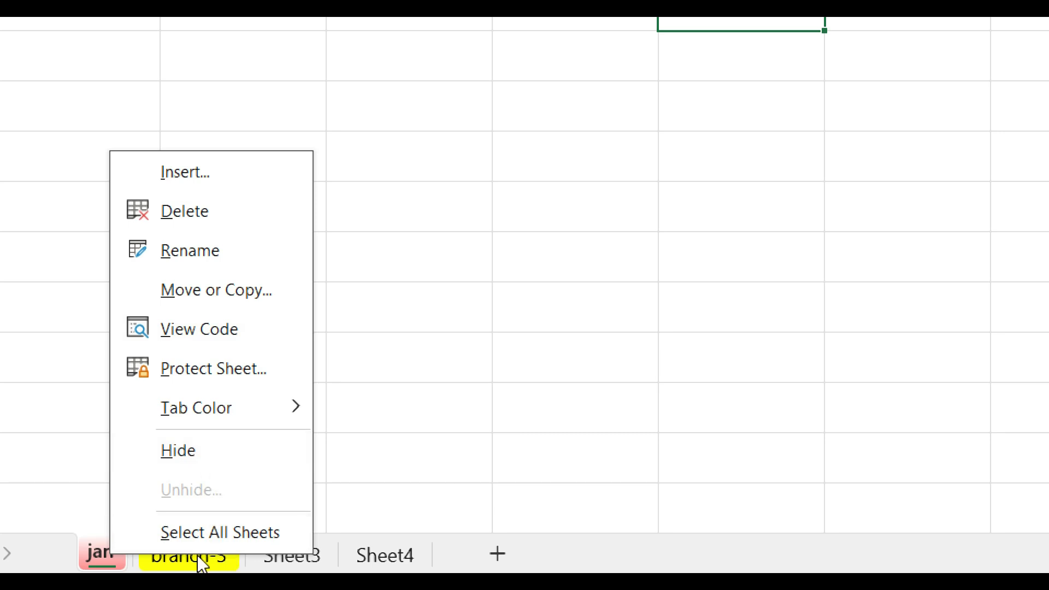
left_click(218, 534)
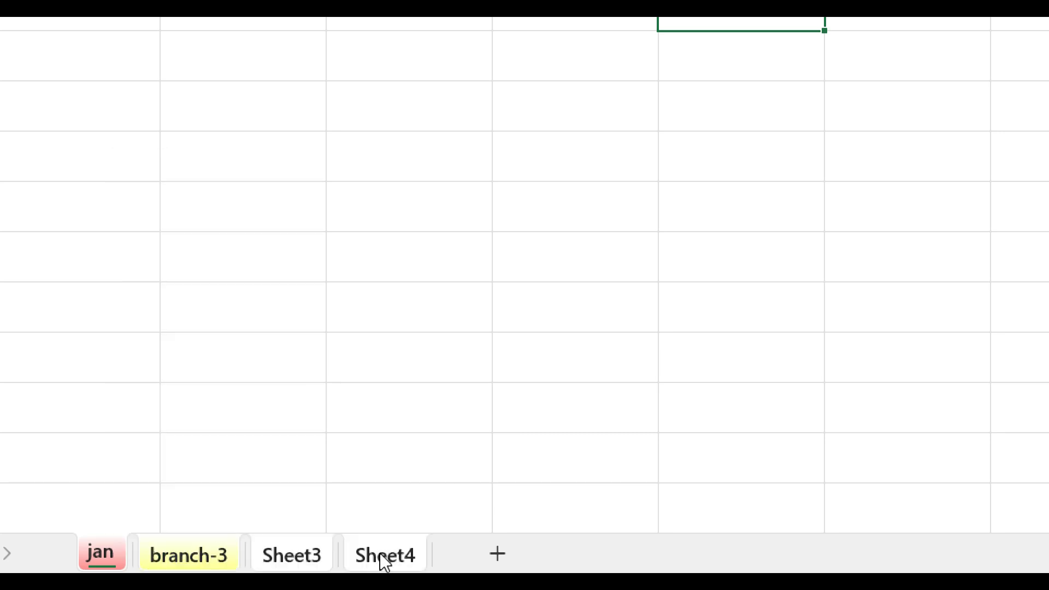
left_click(288, 563)
left_click(96, 563)
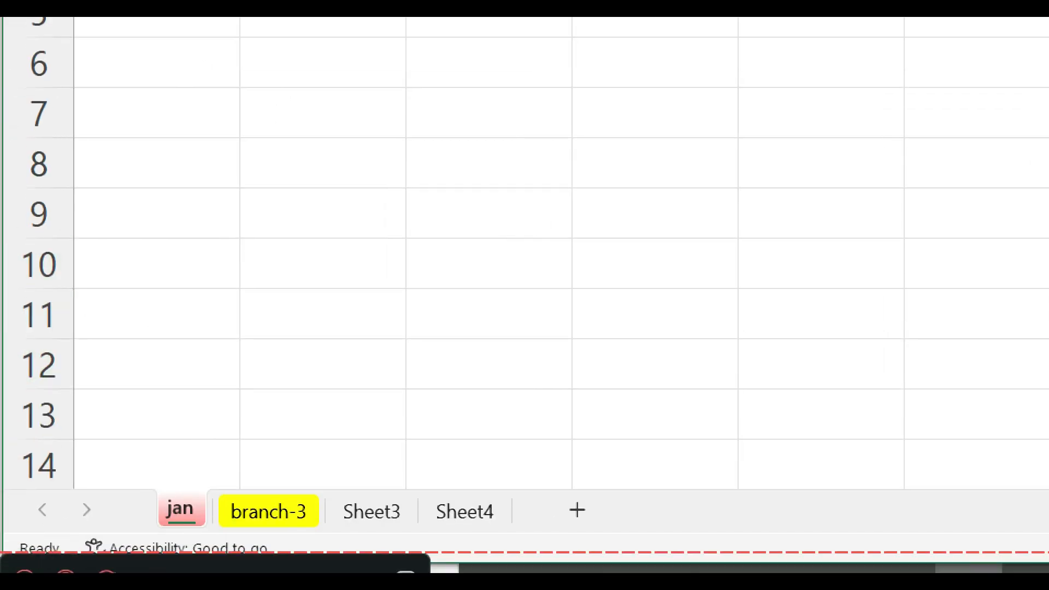
Step: View branch-3, Sheet3 and Sheet4 in turn, and demonstrate zooming the worksheet on Sheet4
left_click(293, 514)
left_click(385, 513)
left_click(470, 513)
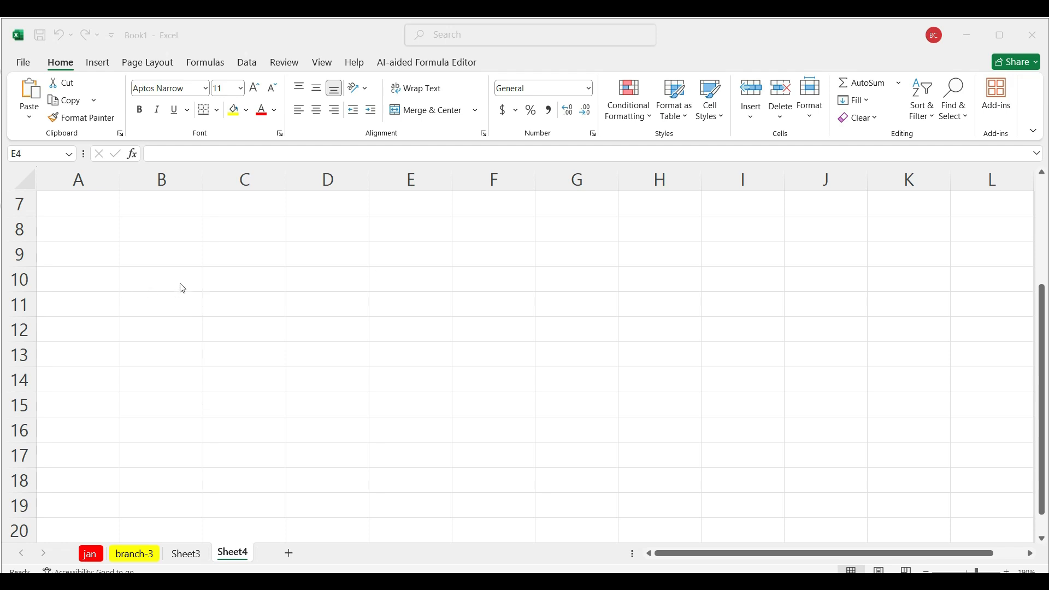
scroll(183, 289, "down", 1)
scroll(183, 288, "up", 5)
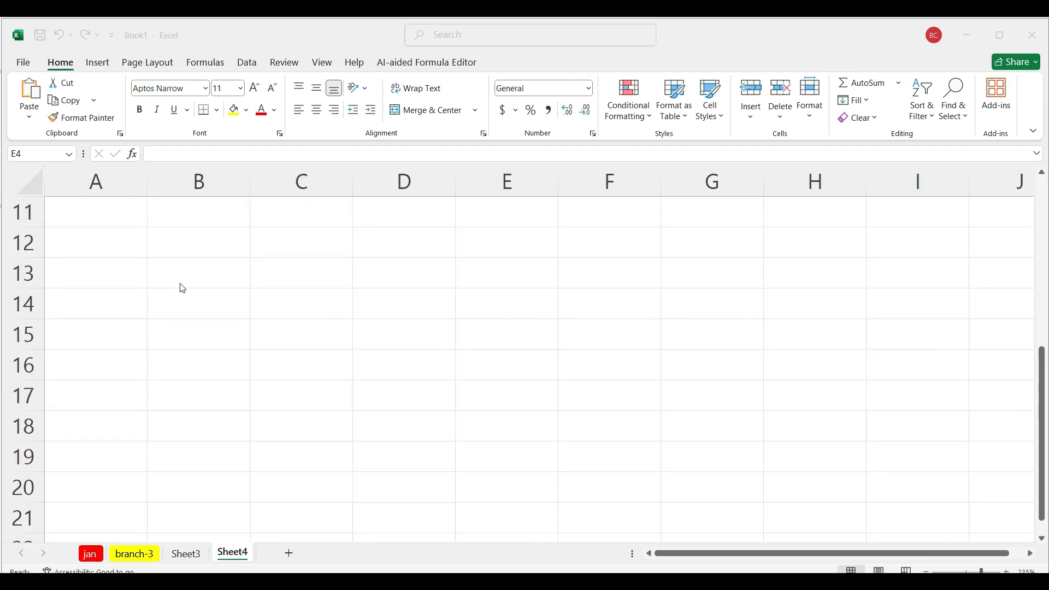
Step: Demonstrate magnifying and shrinking the Sheet4 view, and return the zoom level to 100%
scroll(183, 289, "up", 1)
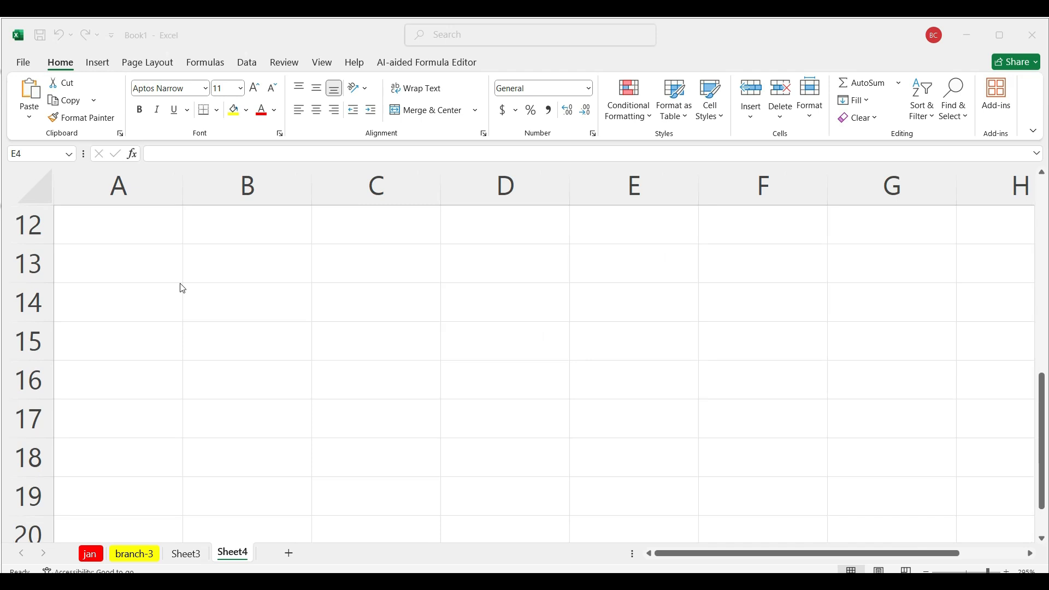
scroll(183, 288, "up", 3)
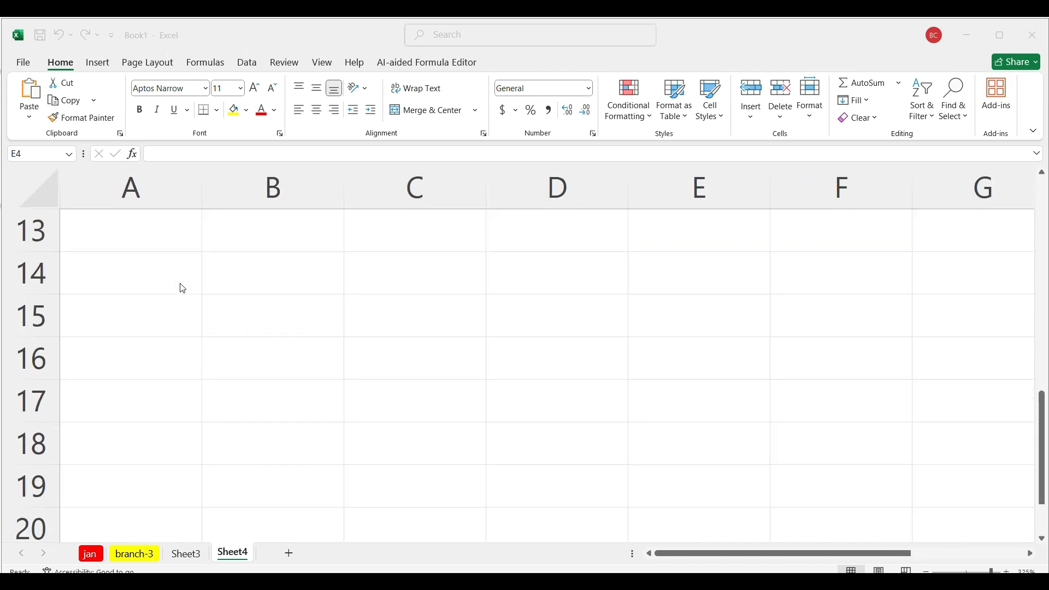
scroll(183, 289, "down", 6)
scroll(183, 289, "down", 2)
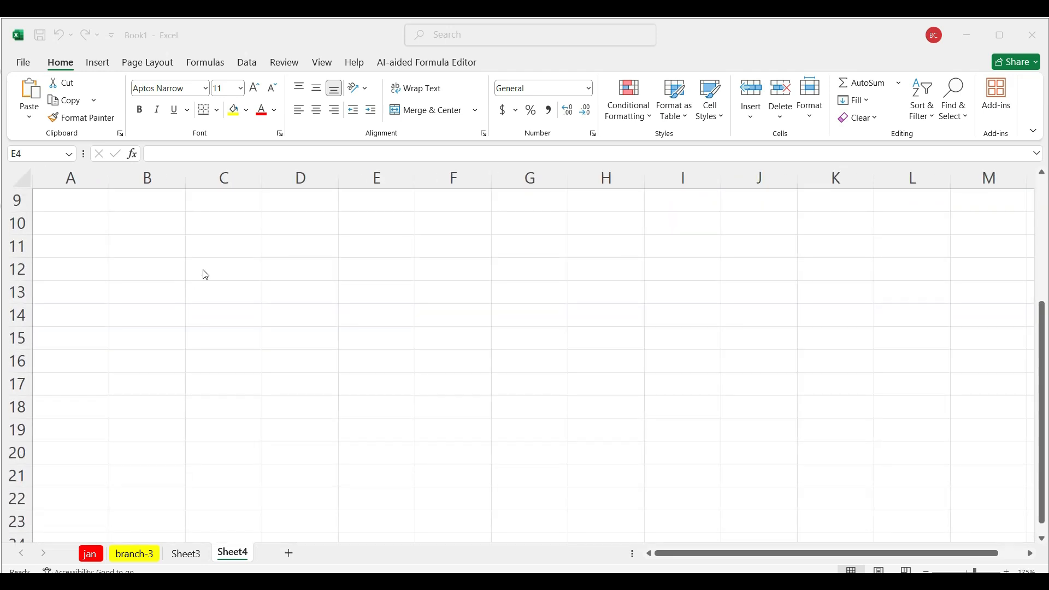
scroll(223, 270, "down", 3)
scroll(223, 270, "up", 3)
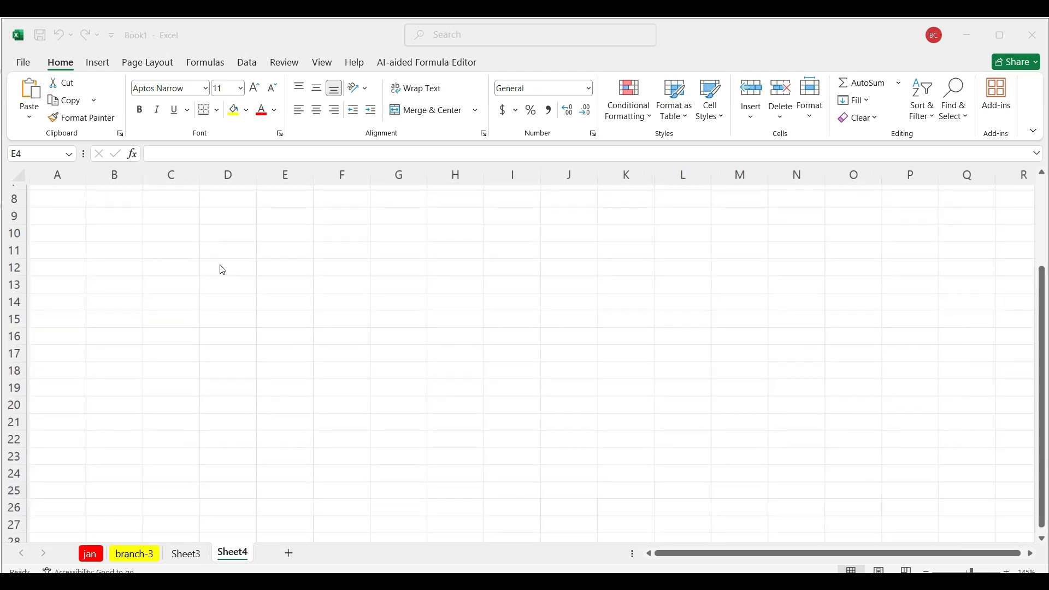
scroll(223, 270, "up", 2)
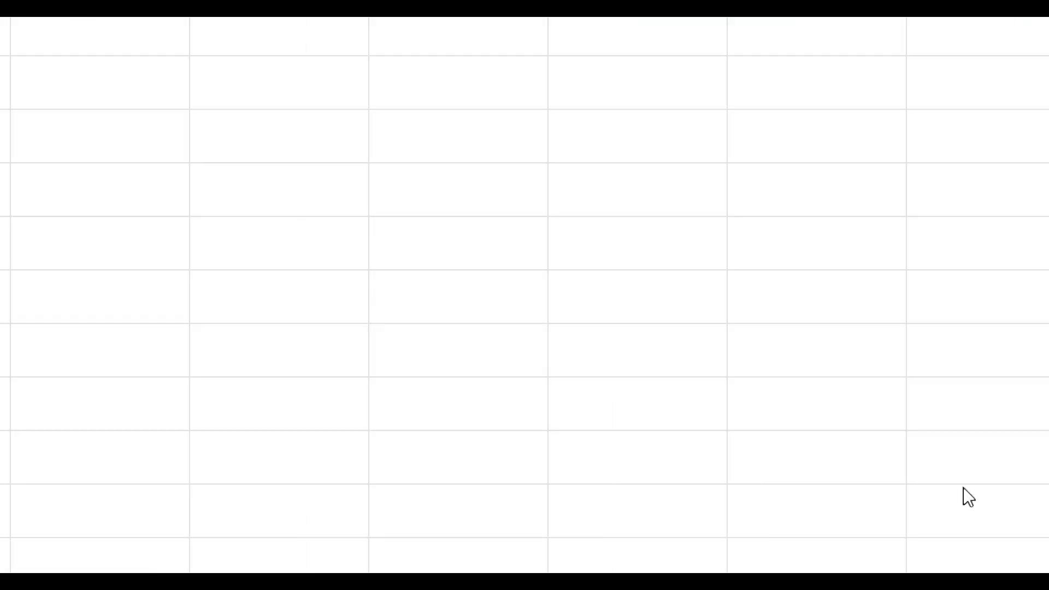
left_click(964, 538)
left_click(964, 537)
left_click(965, 537)
left_click(964, 538)
left_click(965, 537)
left_click_drag(916, 538, 890, 546)
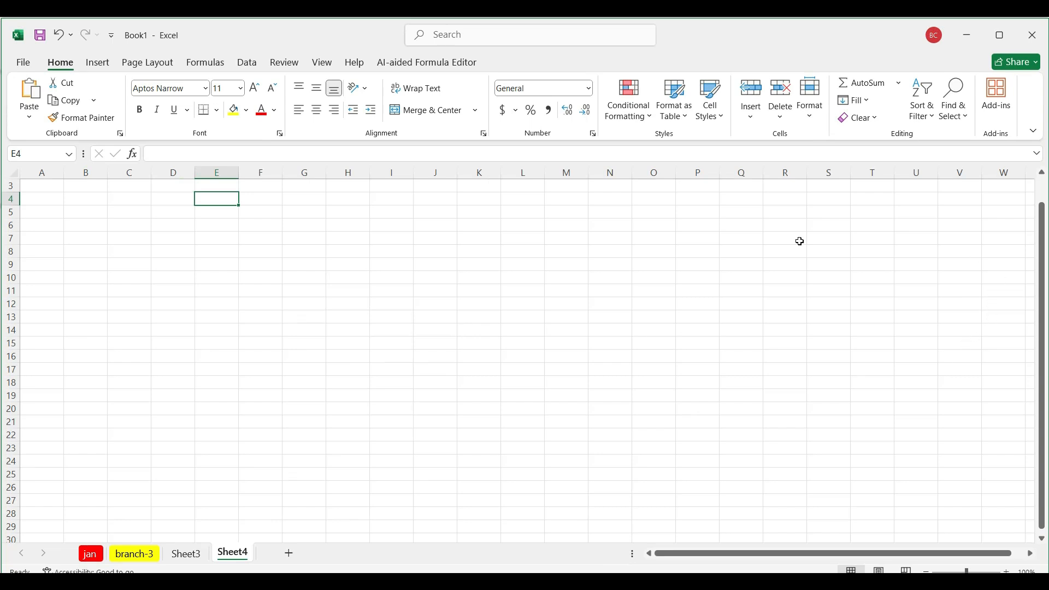
Step: Enter the numbers 1, 2, 3 and 4 individually in cells A4 to A7 of Sheet4
scroll(205, 316, "up", 7)
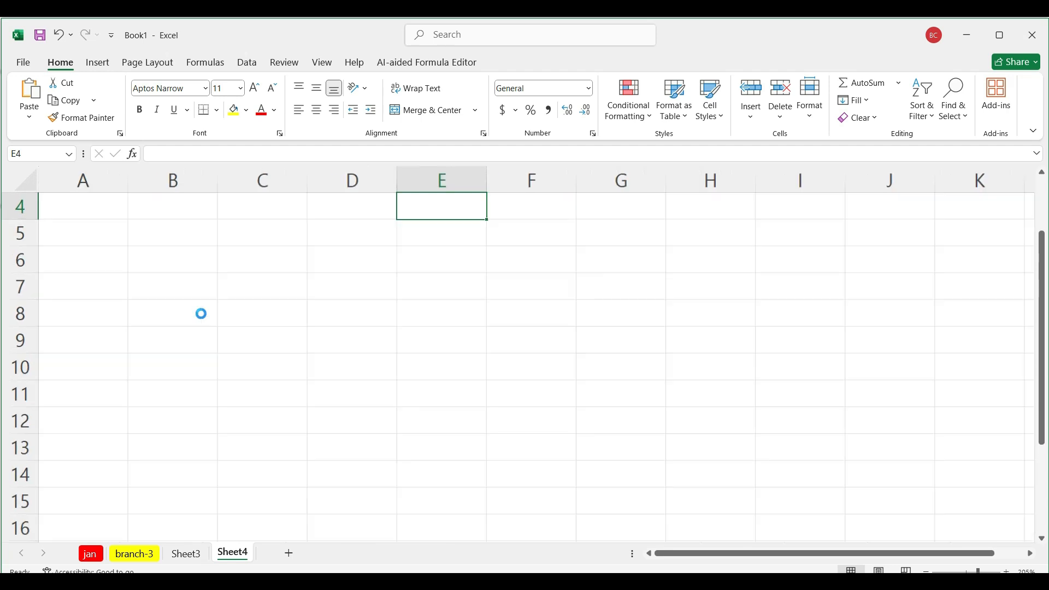
scroll(202, 313, "up", 3)
left_click(117, 219)
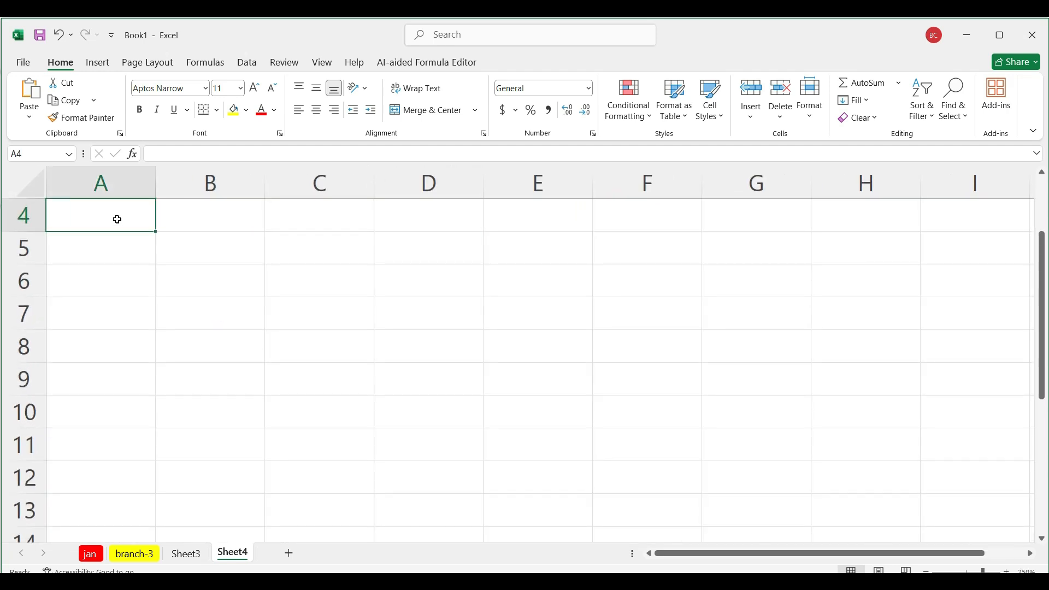
type("1")
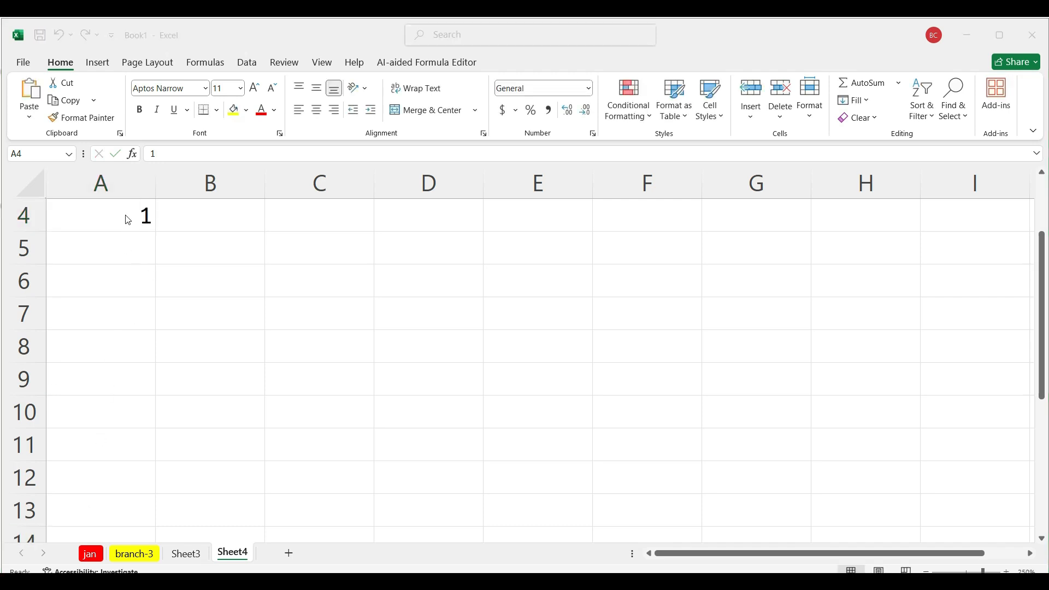
left_click(125, 216)
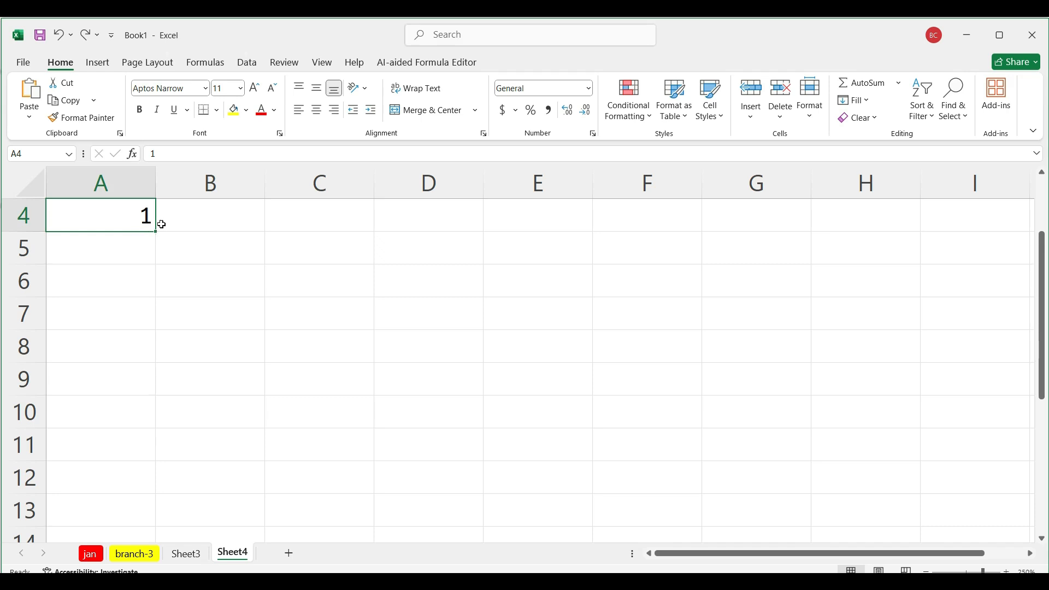
left_click(140, 252)
type("2")
left_click(136, 287)
type("3")
left_click(135, 316)
type("4")
left_click(137, 359)
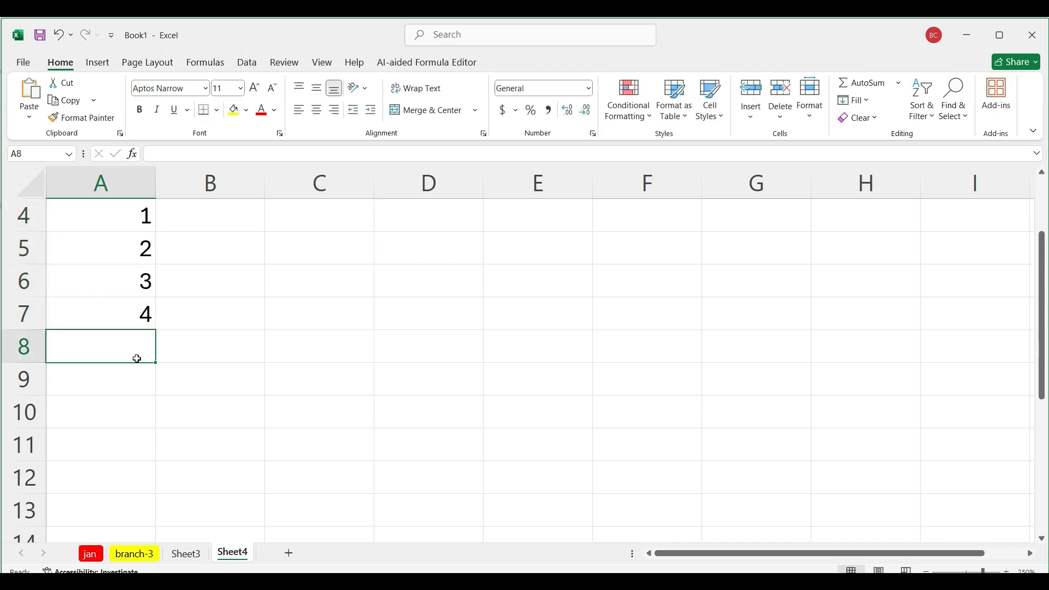
Step: Clear cells A5 to A7, and fill the 1 in A4 down to A7 as plain copies
left_click_drag(136, 254, 146, 312)
key("Delete")
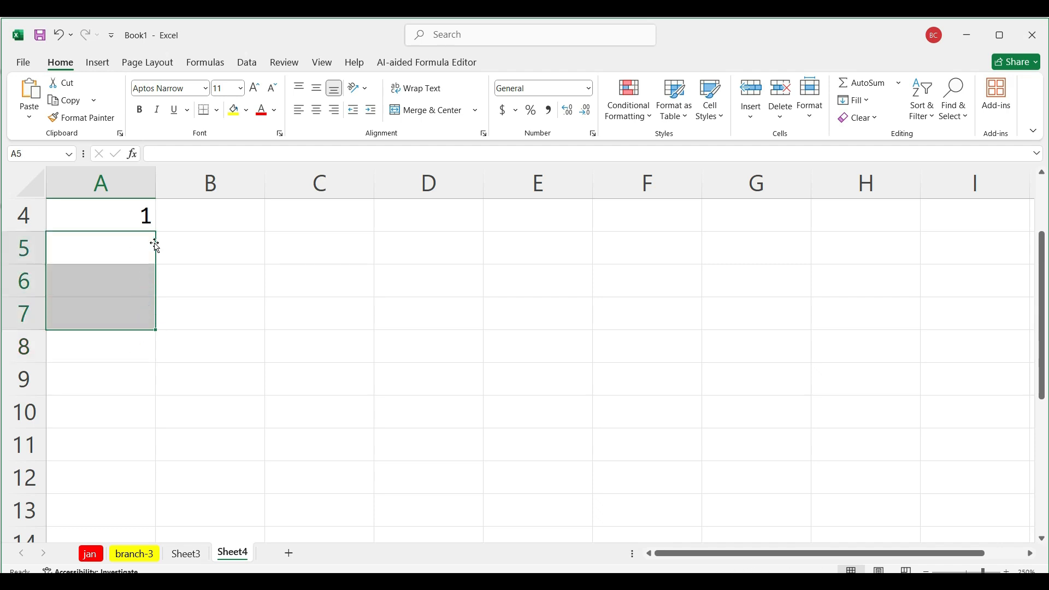
left_click(147, 218)
double_click(148, 221)
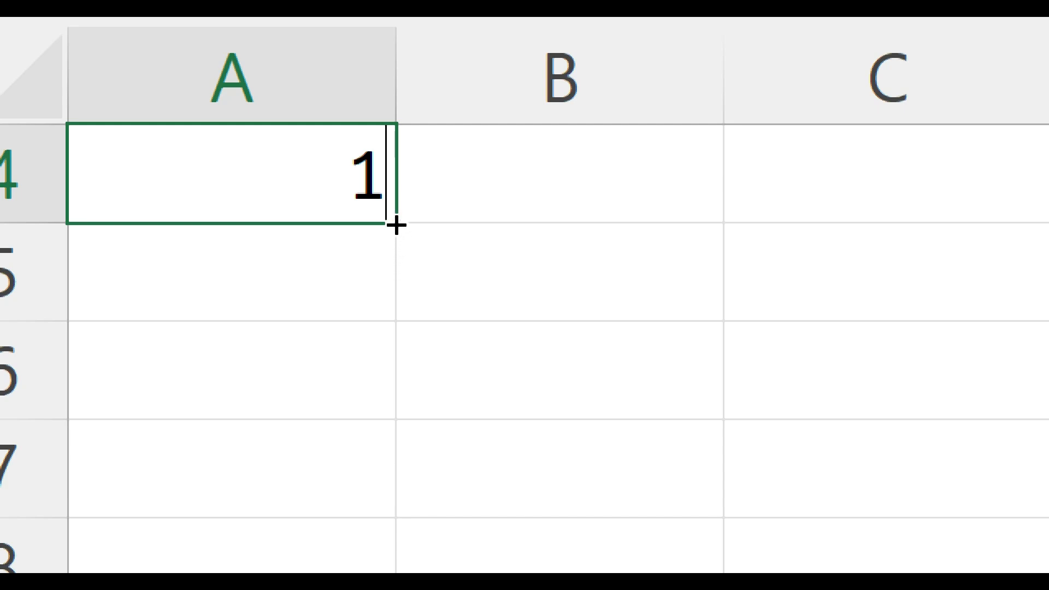
left_click_drag(395, 225, 370, 548)
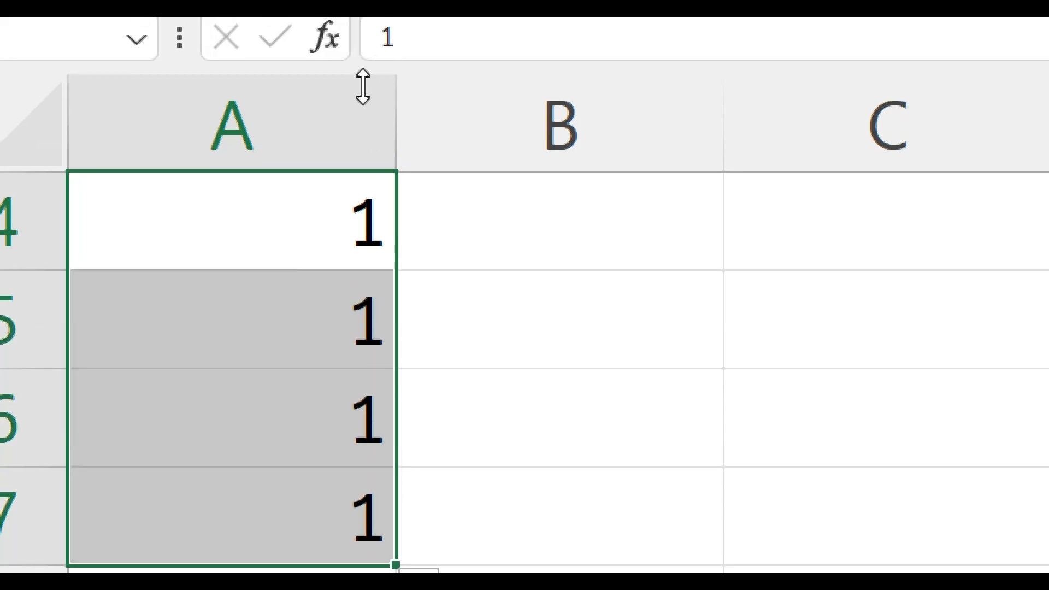
Step: Replace the copied 1s with a fill series increasing by 1 downward from A4, and clear the series
key("ctrl+z")
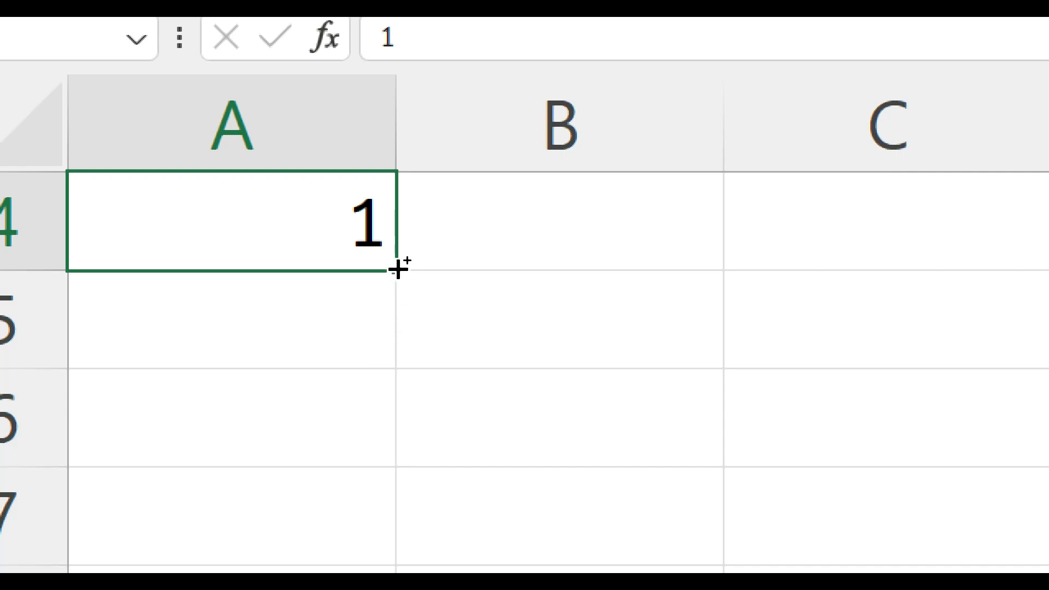
left_click_drag(397, 269, 403, 568)
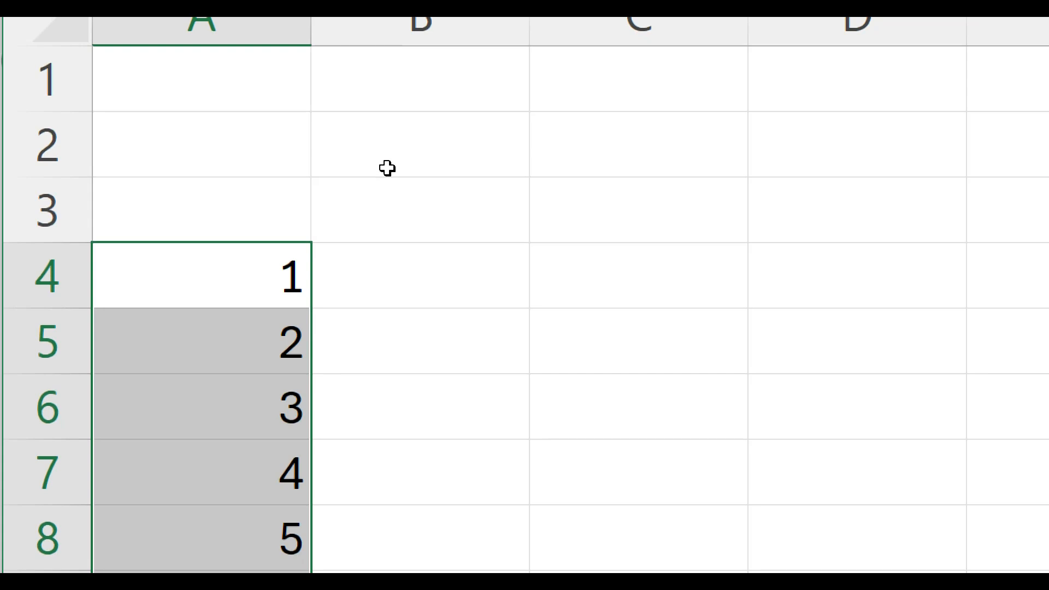
key("Delete")
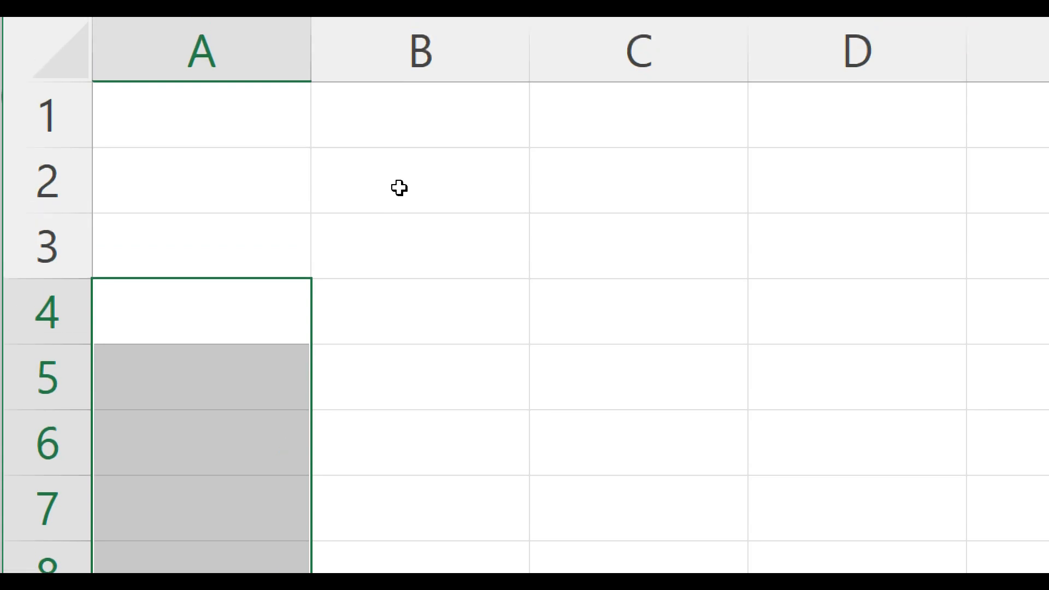
Step: Enter 1 in A1 and 2 in A2, and fill the series from both cells down to A8
left_click(241, 132)
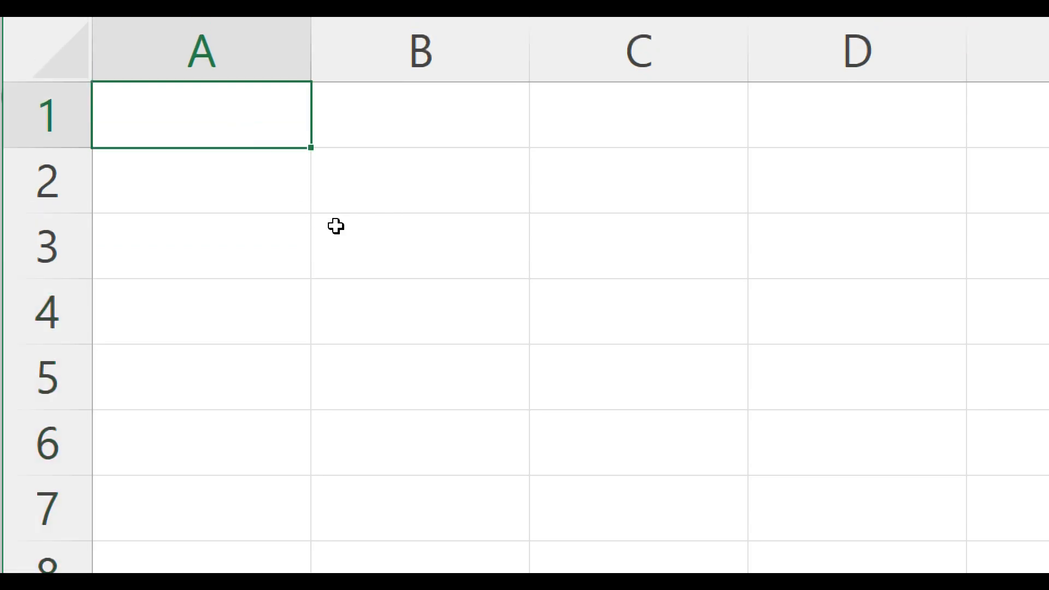
type("1")
left_click(276, 387)
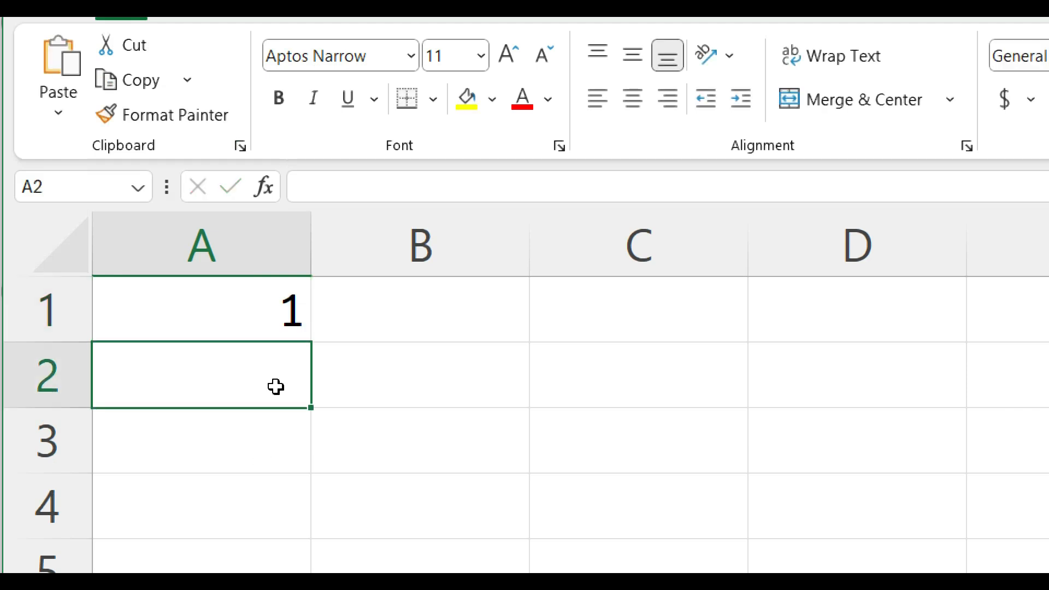
type("2")
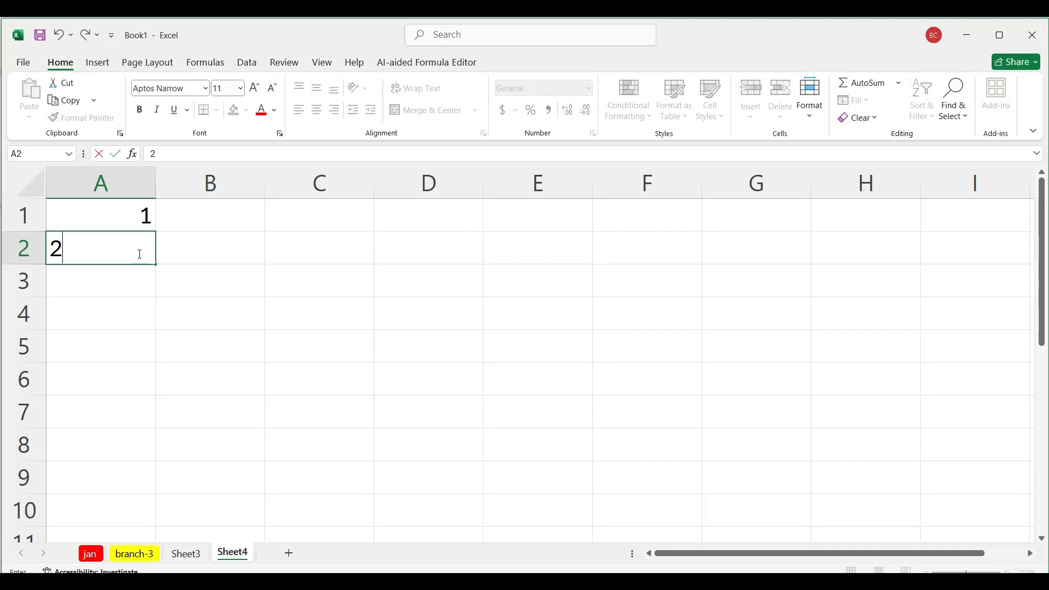
left_click_drag(140, 232, 152, 474)
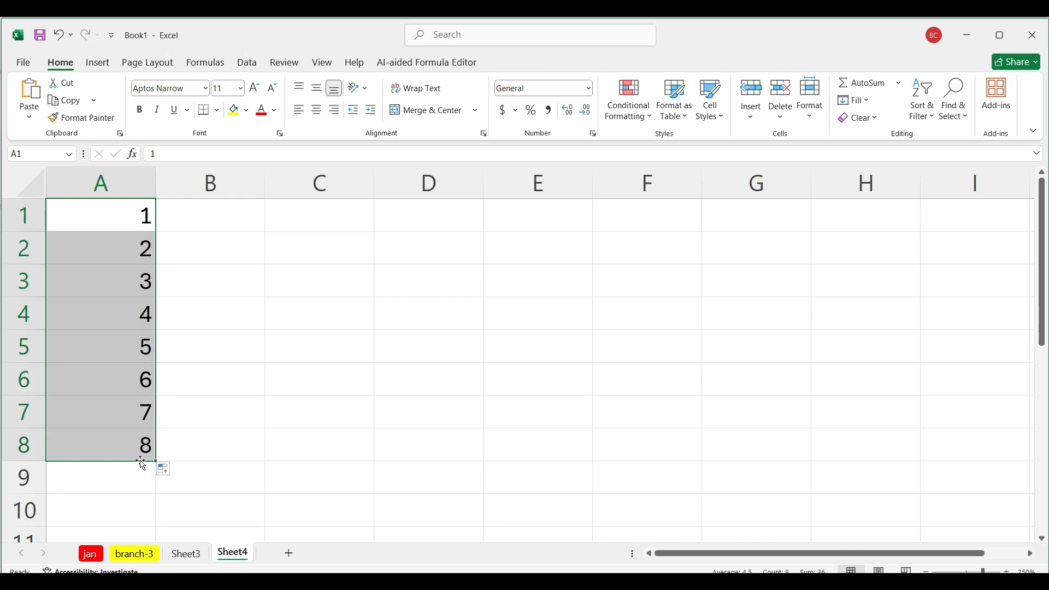
Step: Replace the numbers below A1 with 3 in A2, and fill the series from A1:A2 down to A8
left_click(142, 251)
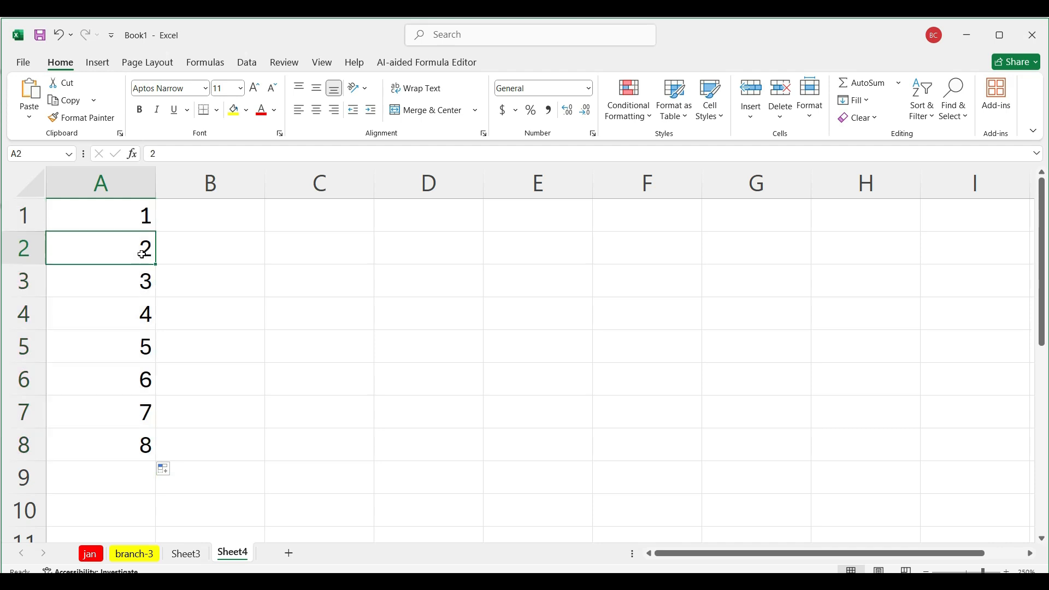
left_click_drag(142, 246, 146, 445)
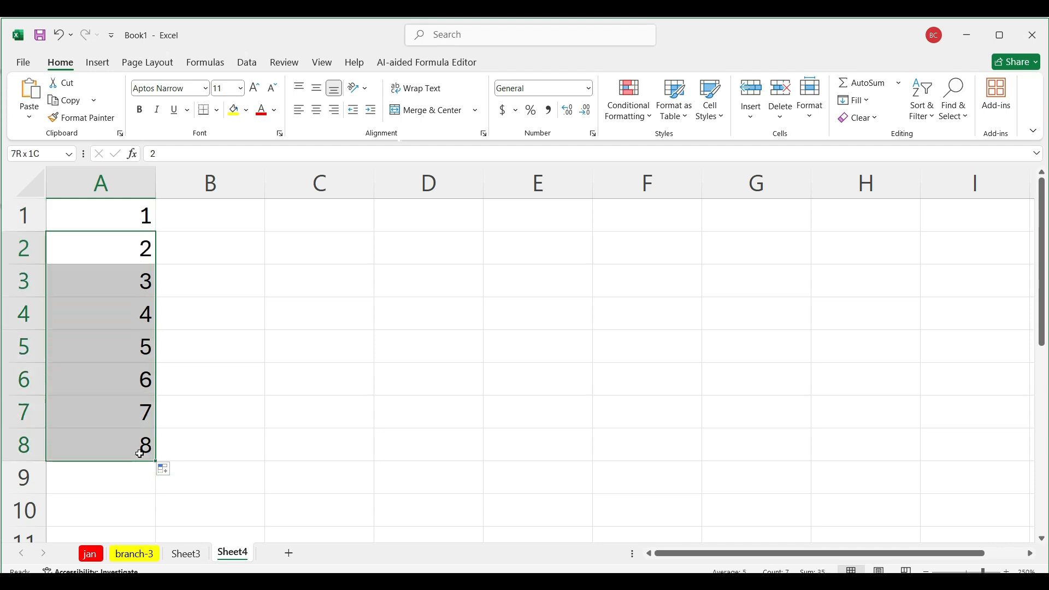
key("Delete")
left_click(124, 242)
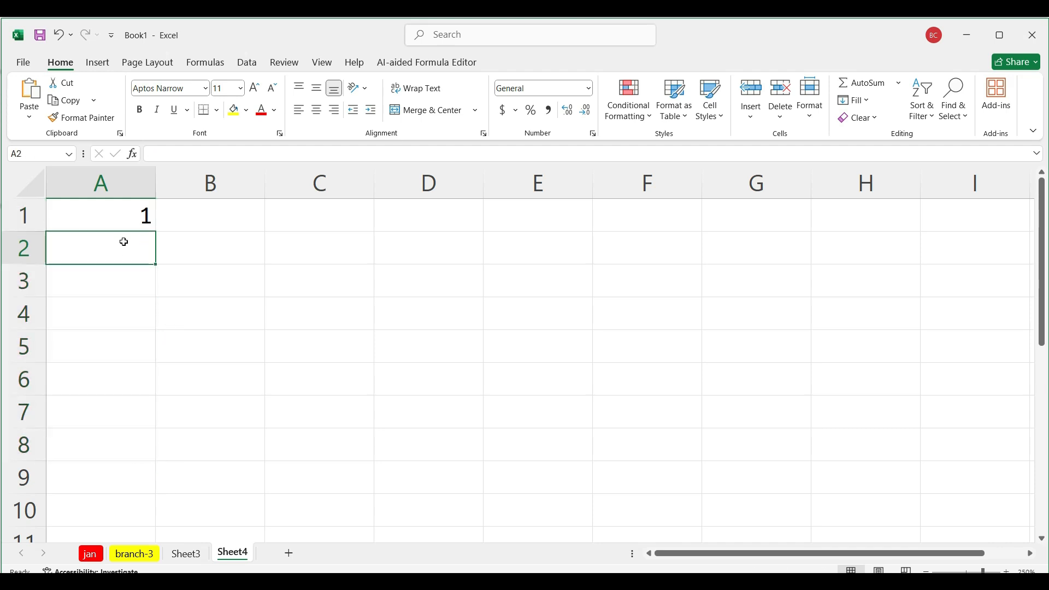
type("3")
left_click_drag(126, 208, 187, 452)
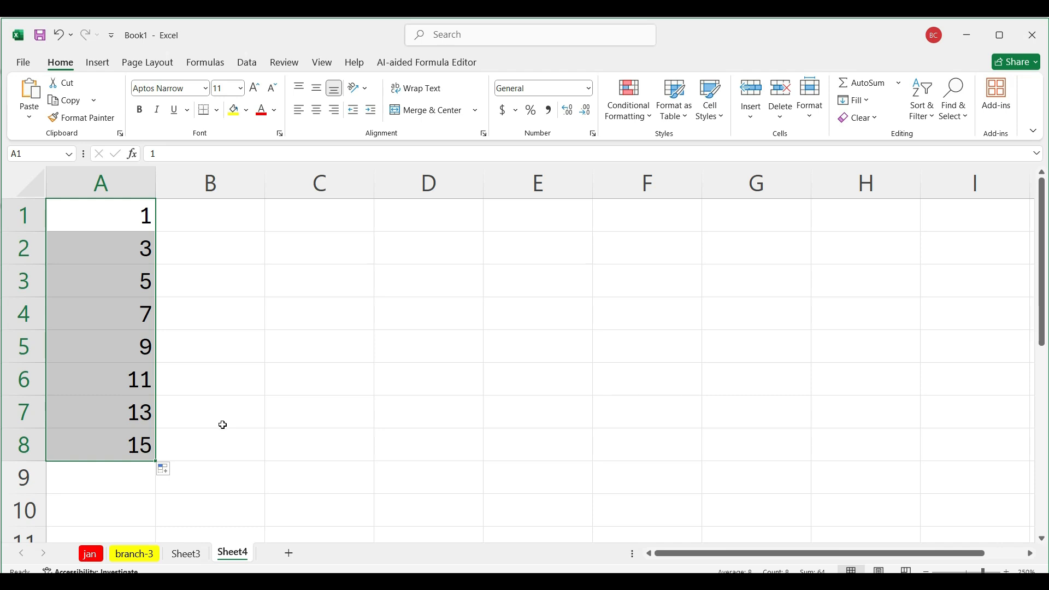
Step: Replace the numbers below A1 with 5 in A2, and fill the series from A1:A2 down to A9
left_click(159, 300)
left_click_drag(117, 246, 140, 446)
key("Delete")
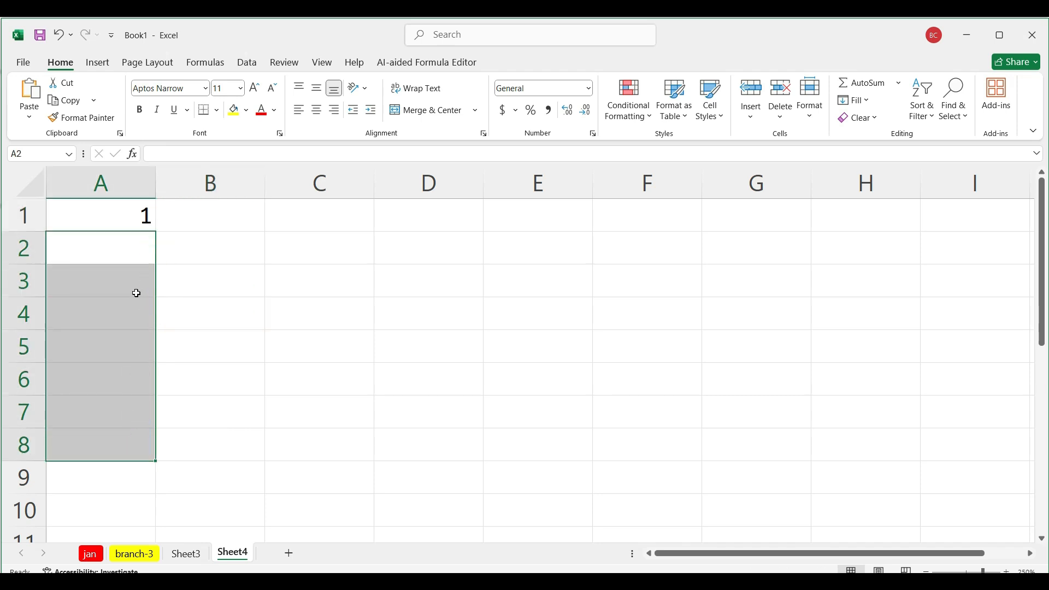
left_click(136, 250)
type("5")
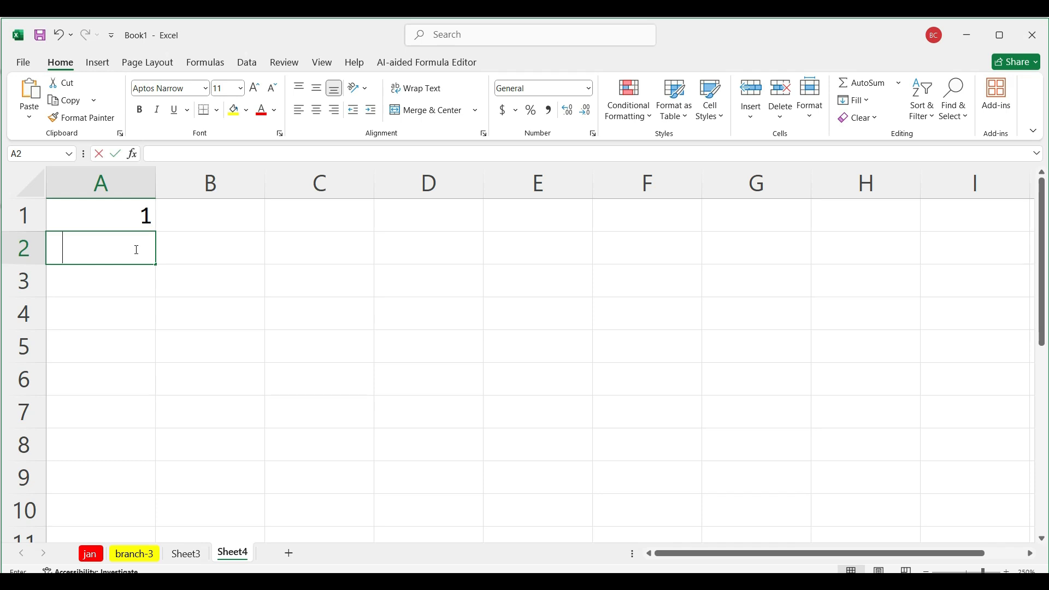
left_click_drag(128, 207, 147, 489)
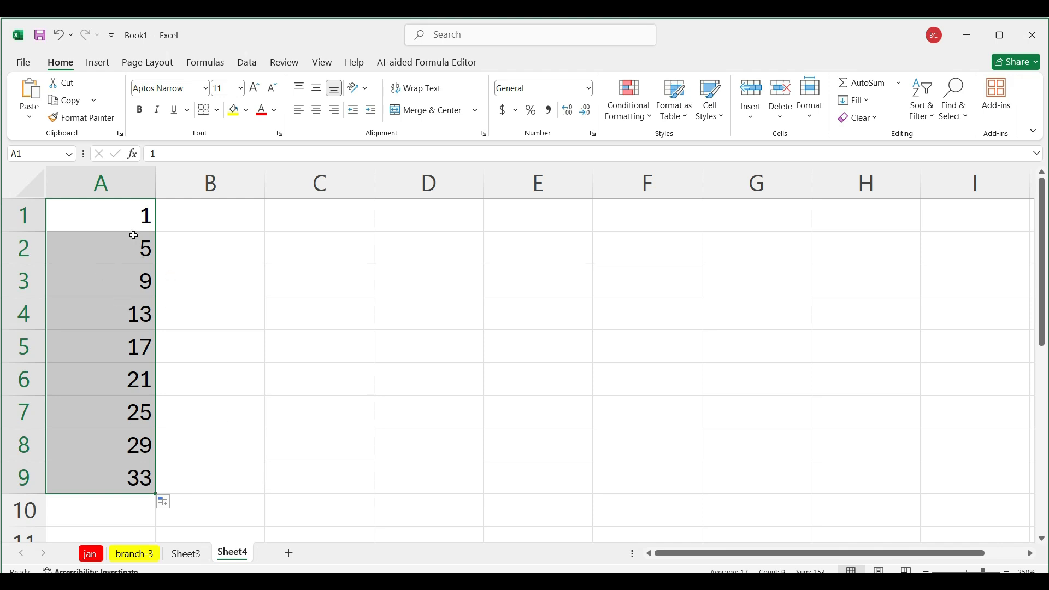
Step: Enter sun in cell B1, and try filling it down column B, undoing the fill
left_click(214, 214)
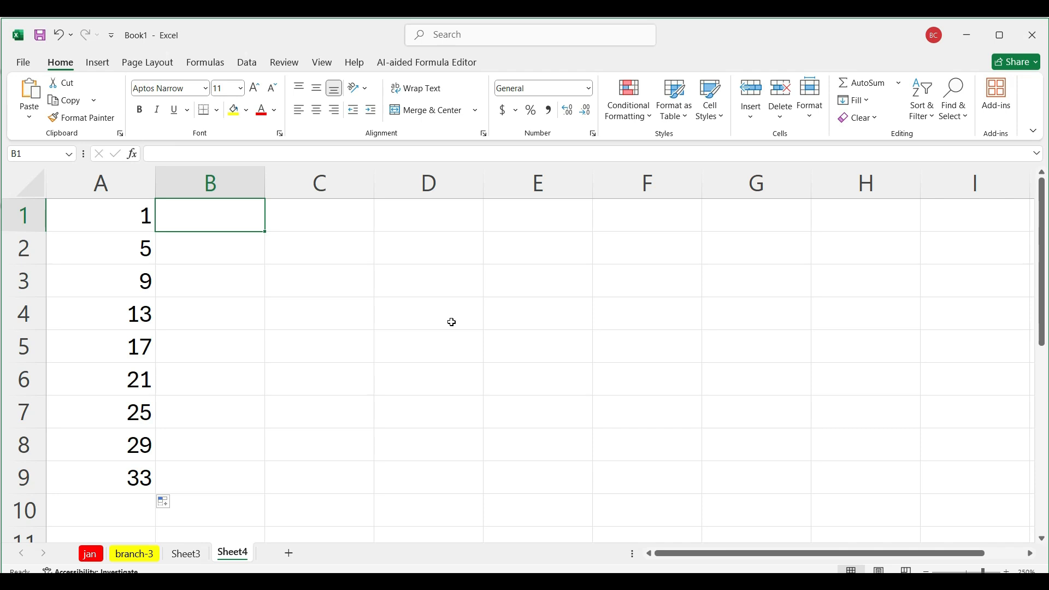
type("sun")
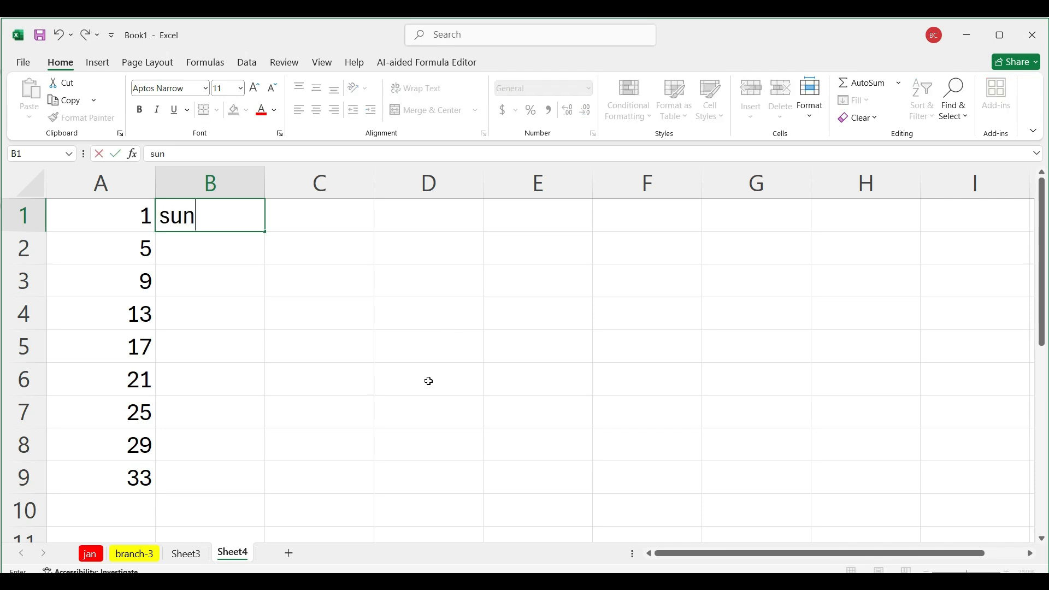
left_click(320, 327)
left_click(222, 210)
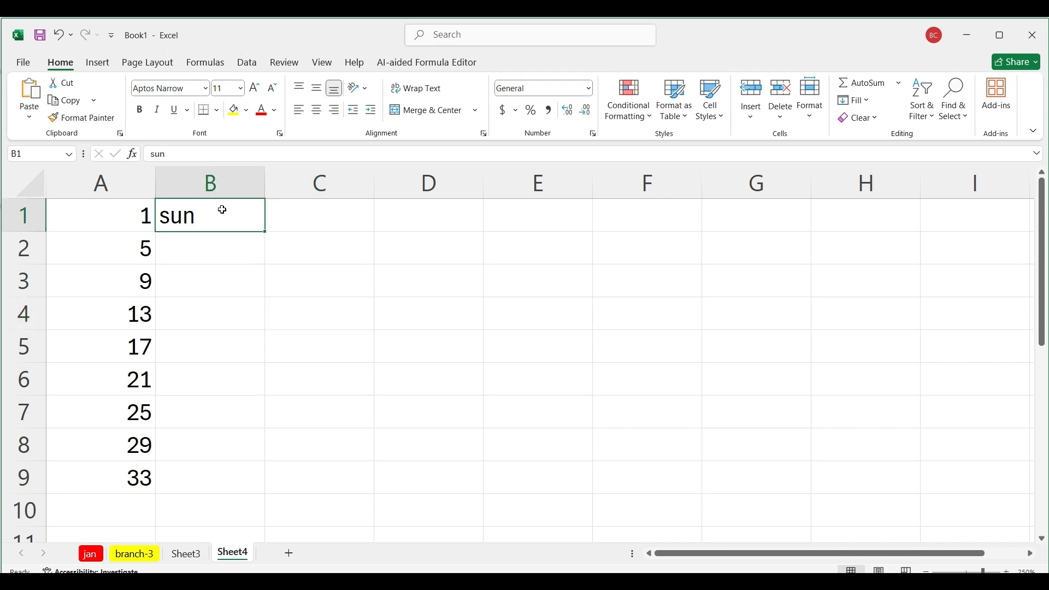
left_click_drag(265, 232, 269, 403)
key("ctrl+z")
Step: Enter mon in cell B2, and fill the weekday series from B1:B2 down to B9
left_click(237, 241)
type("m")
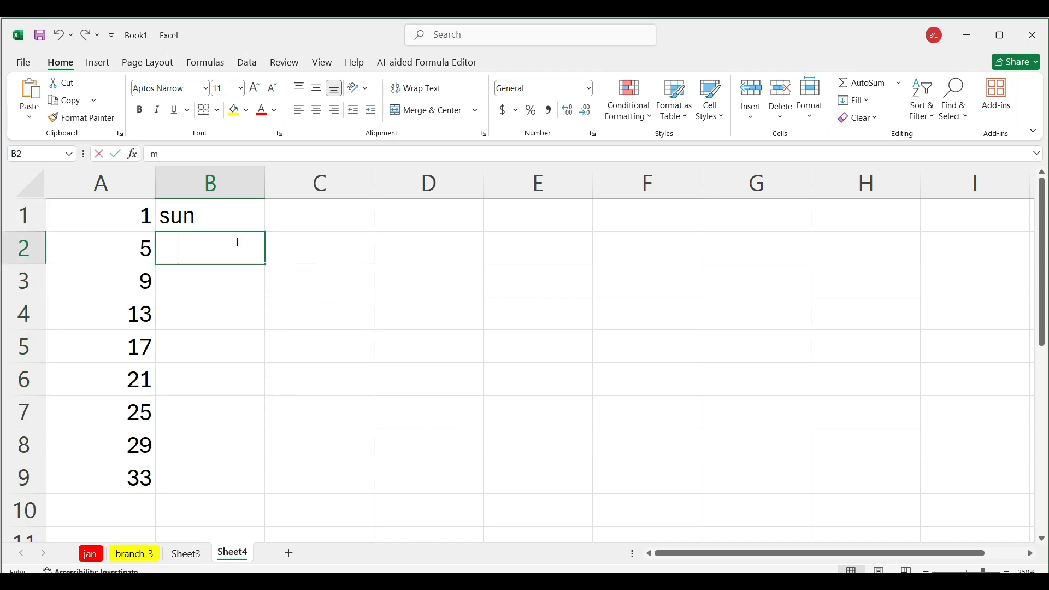
type("on")
left_click_drag(222, 217, 263, 478)
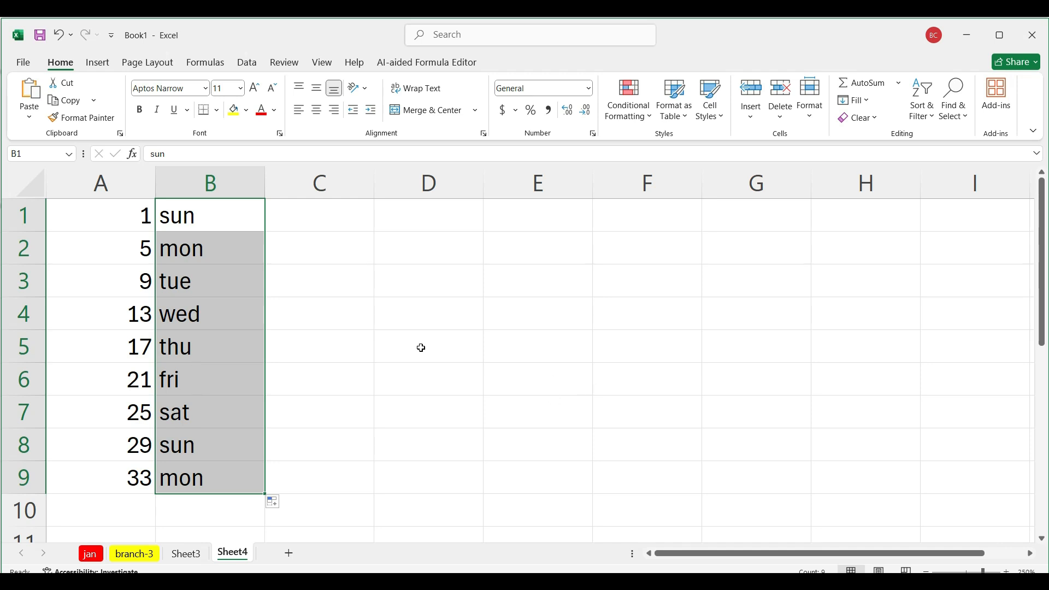
Step: Enter jan in C1 and feb in C2, and fill the month series down column C to C9
left_click(294, 220)
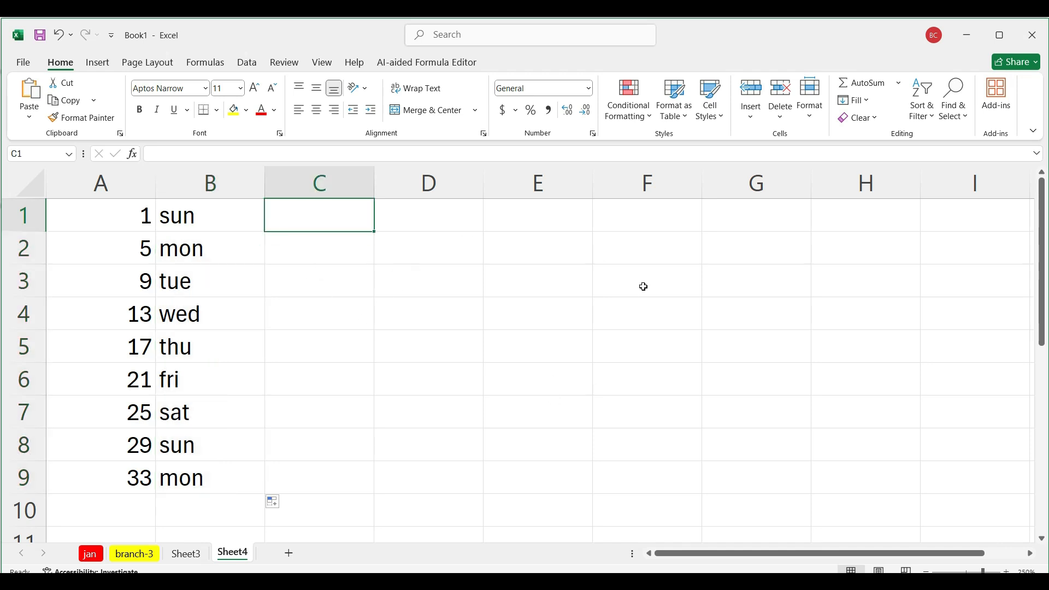
type("jan")
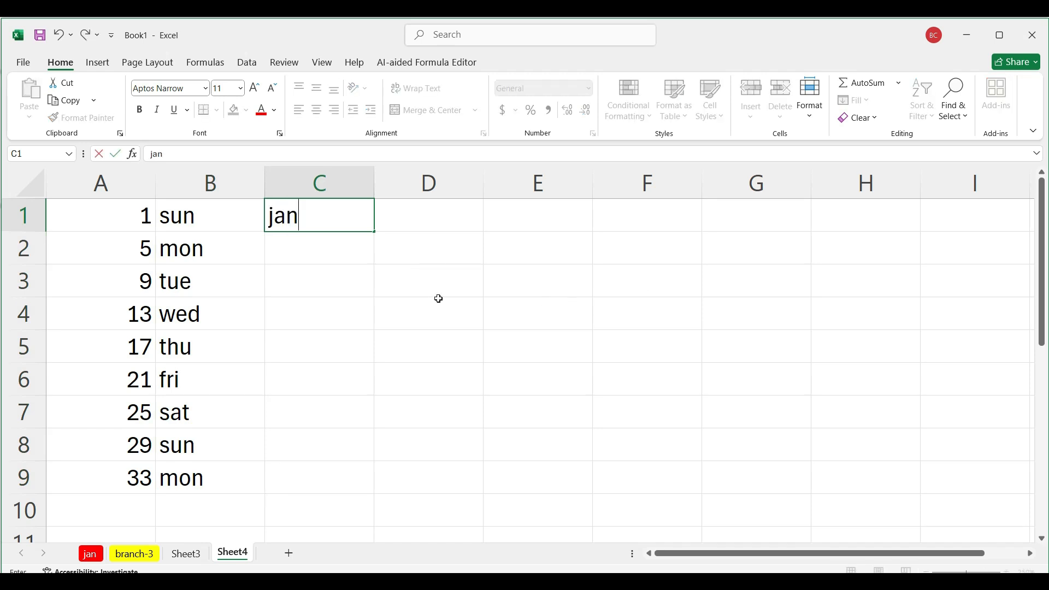
left_click(329, 242)
type("feb")
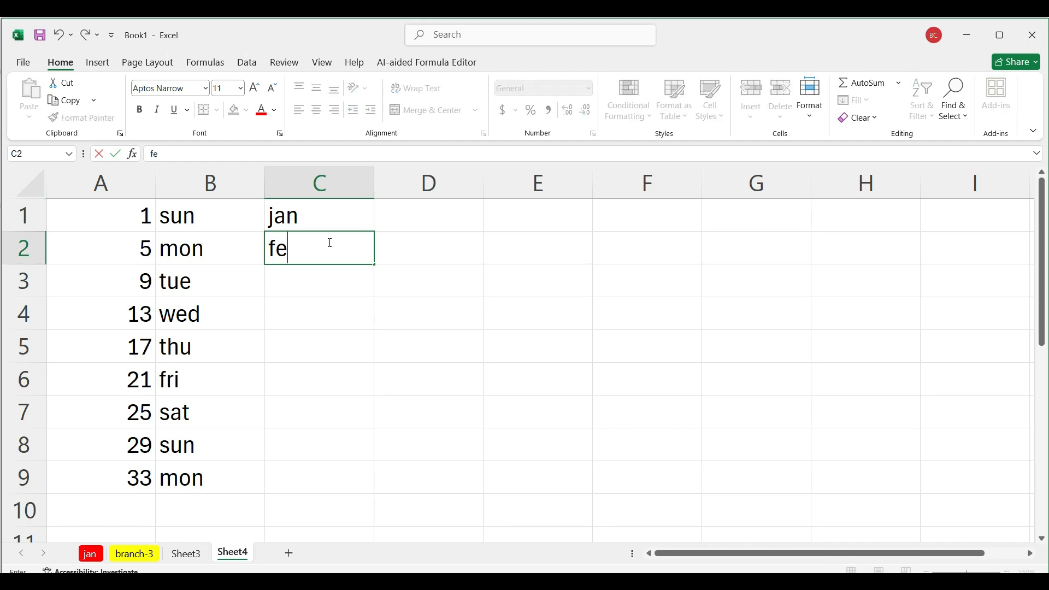
left_click(331, 225)
left_click_drag(333, 233, 377, 492)
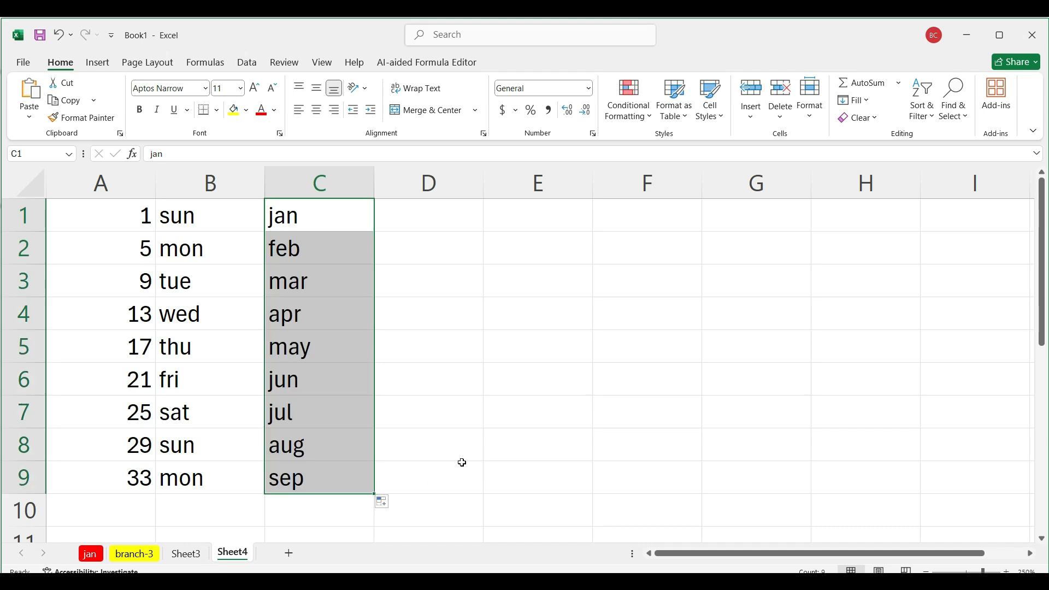
Step: Extend the month series in column C down to C13, and further down to C18
scroll(373, 402, "down", 1)
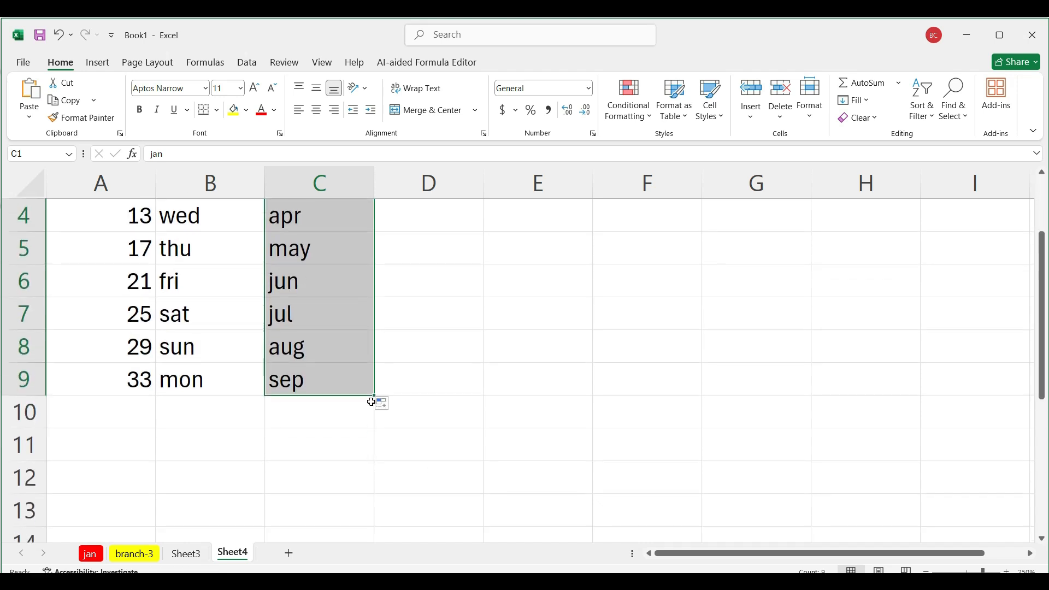
left_click_drag(375, 399, 377, 526)
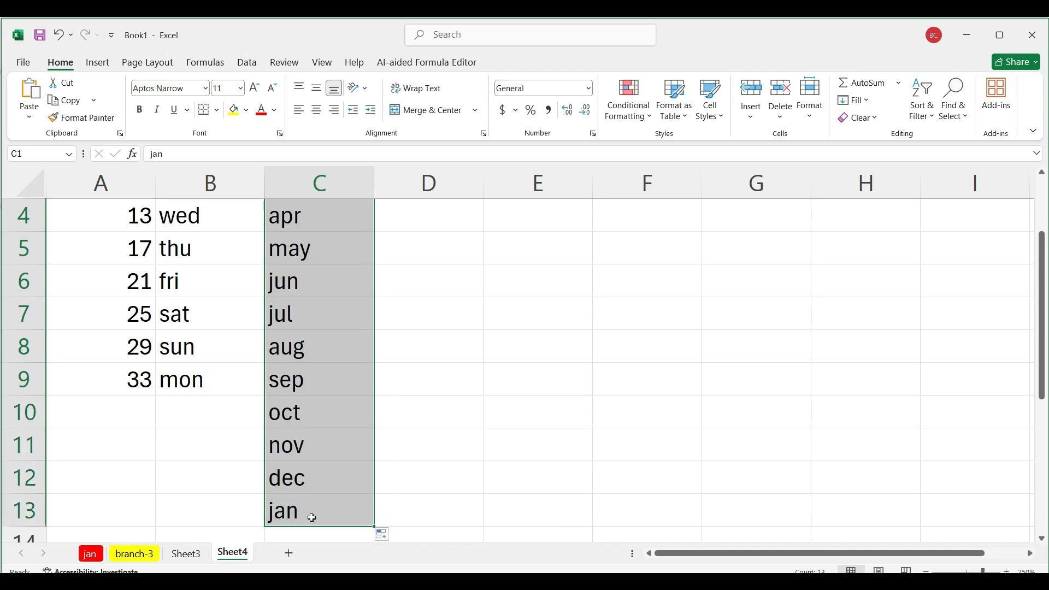
scroll(432, 486, "down", 2)
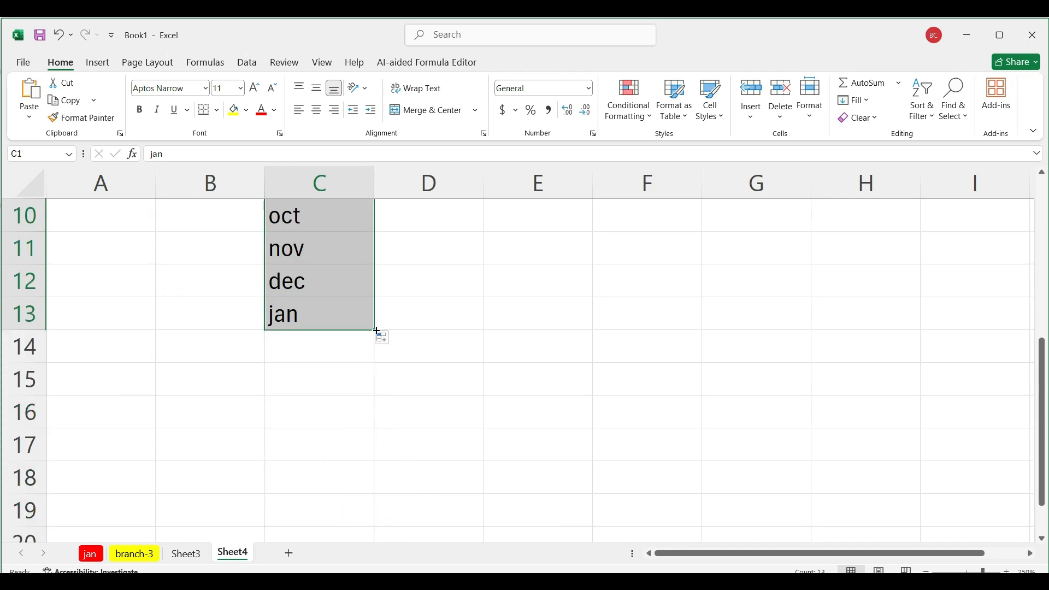
left_click_drag(375, 331, 376, 513)
scroll(382, 326, "up", 3)
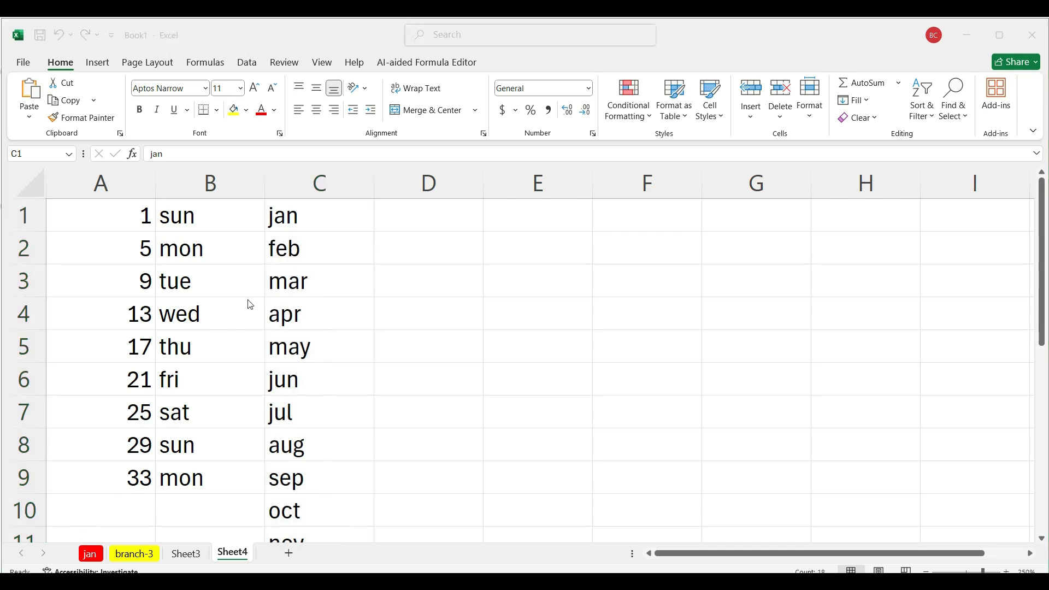
Step: Clear the contents of the filled series in A1:C18
left_click(103, 217)
left_click_drag(94, 207, 325, 493)
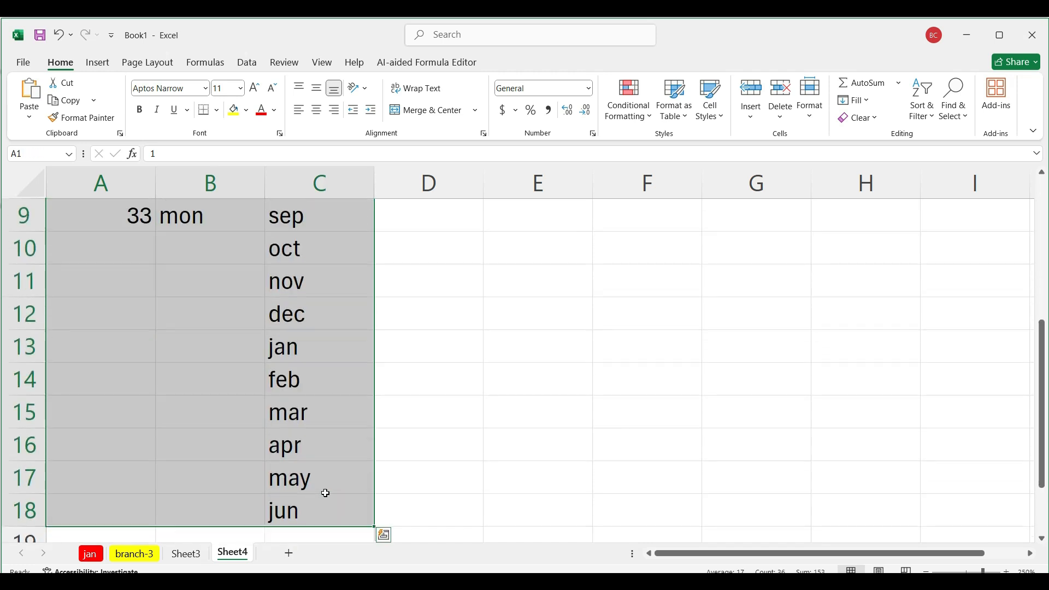
key("Delete")
scroll(331, 424, "up", 3)
left_click(310, 326)
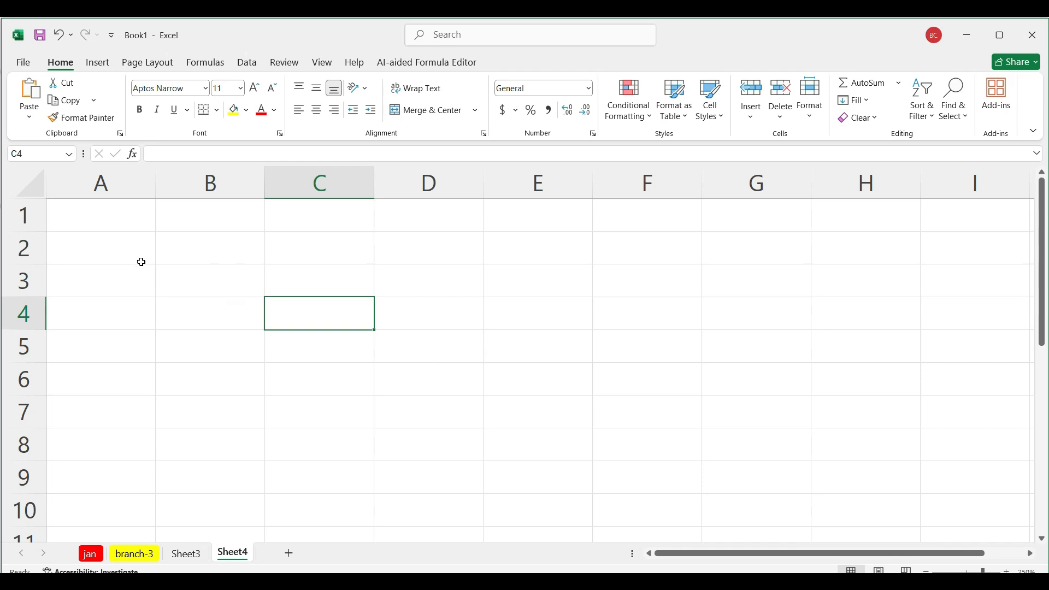
Step: Enter the numbers 12, 13 and 14 in cells A1, B1 and C1
left_click(114, 215)
type("12")
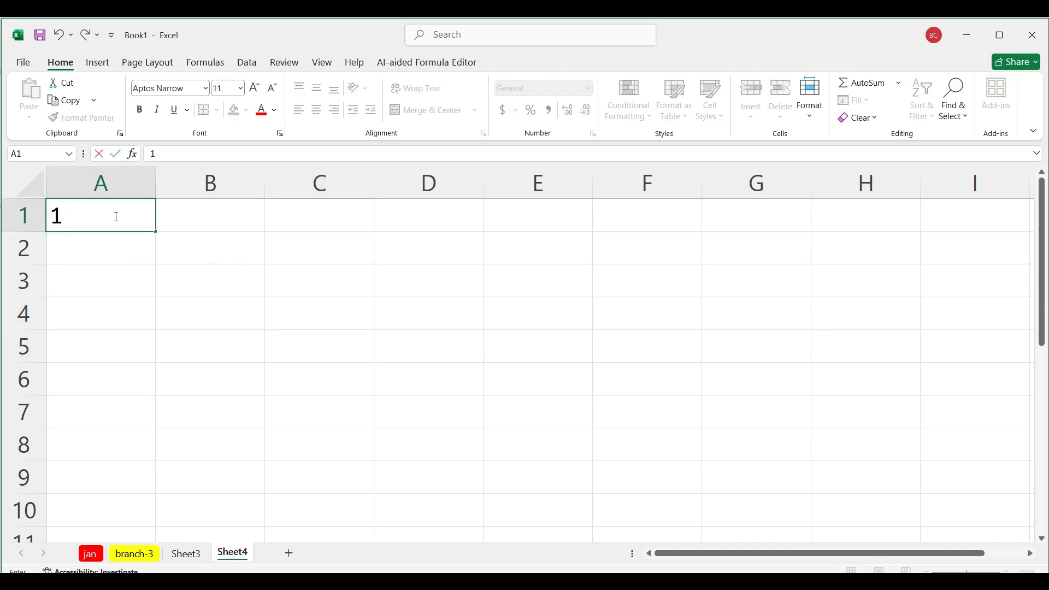
left_click(199, 223)
type("13")
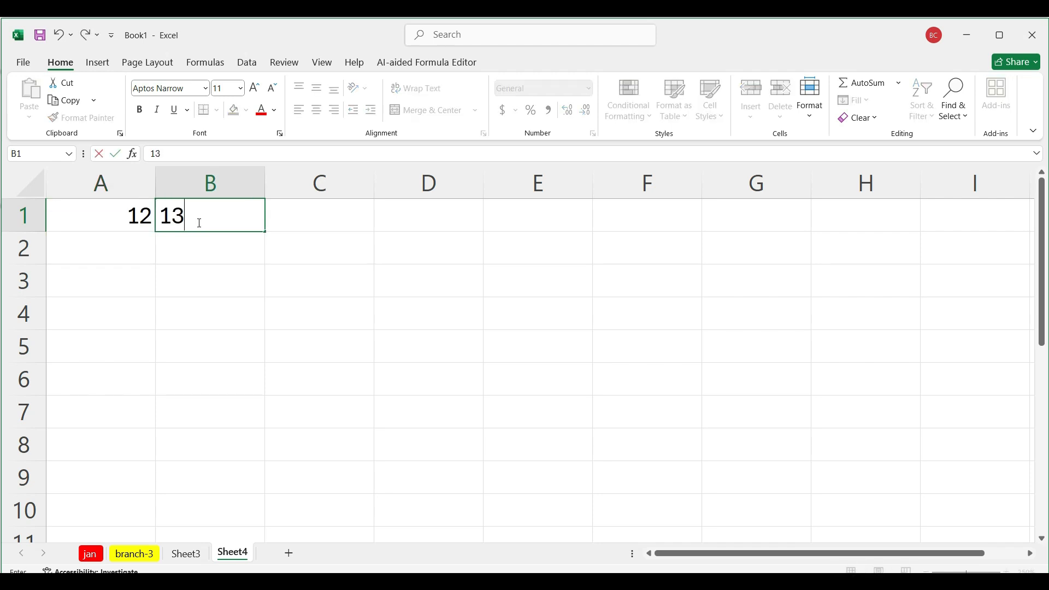
left_click(299, 216)
type("14")
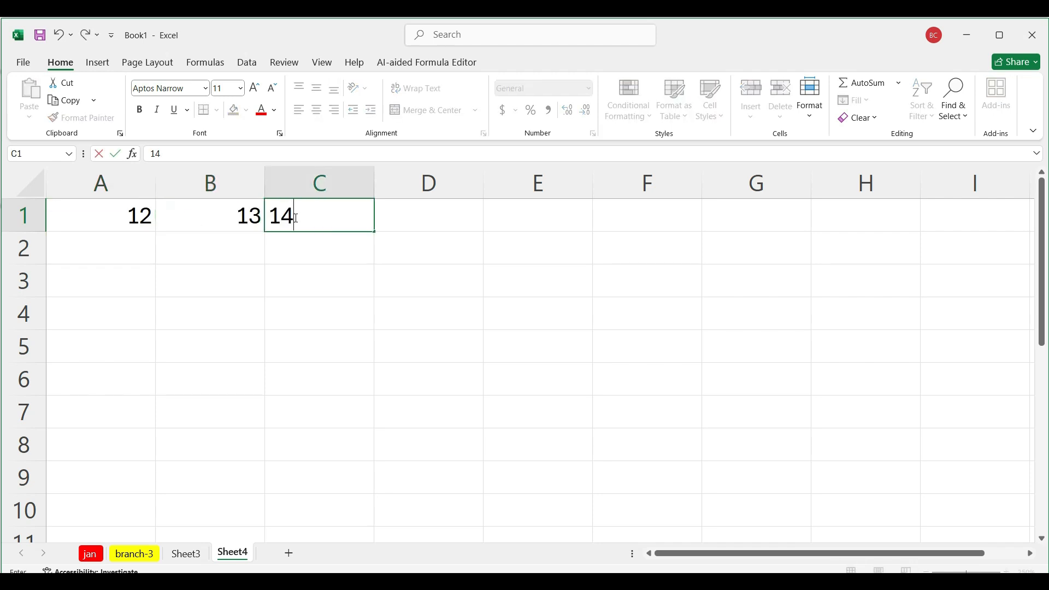
Step: Add the three numbers in cell D1 with the formula =a1+b1+c1
left_click(386, 216)
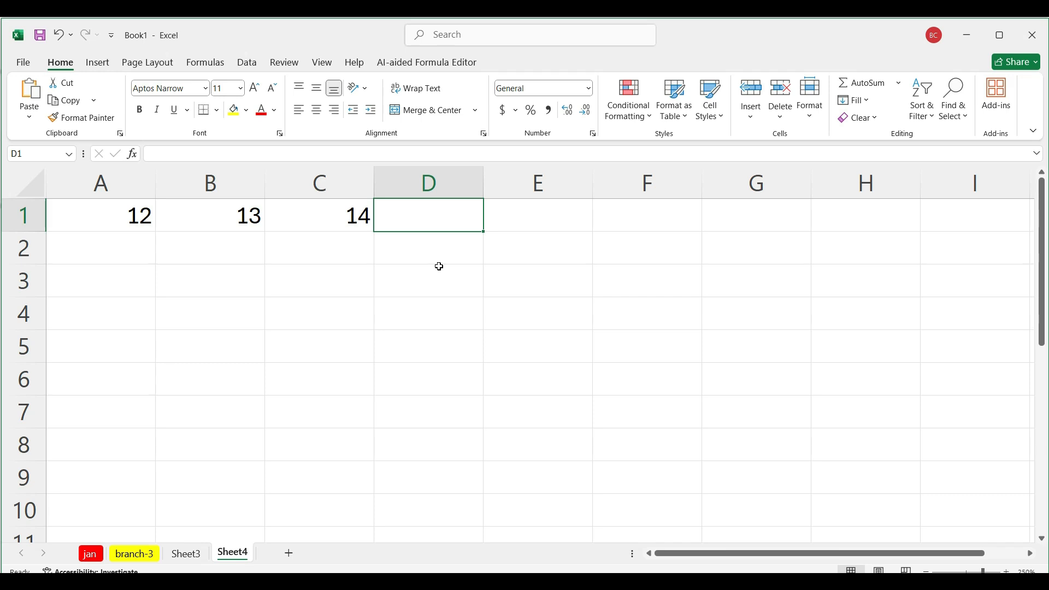
type("=")
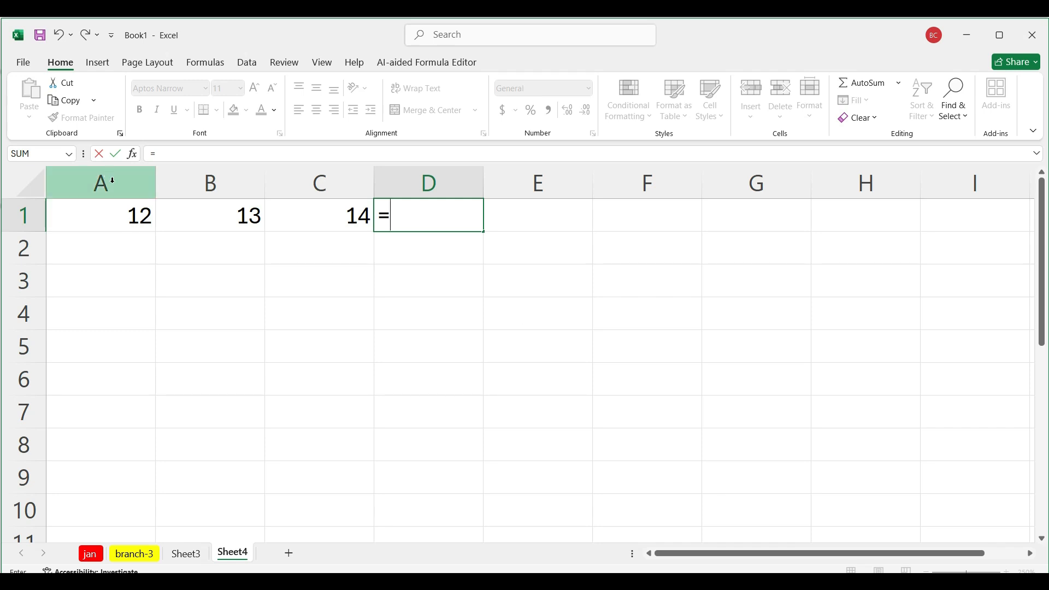
type("a")
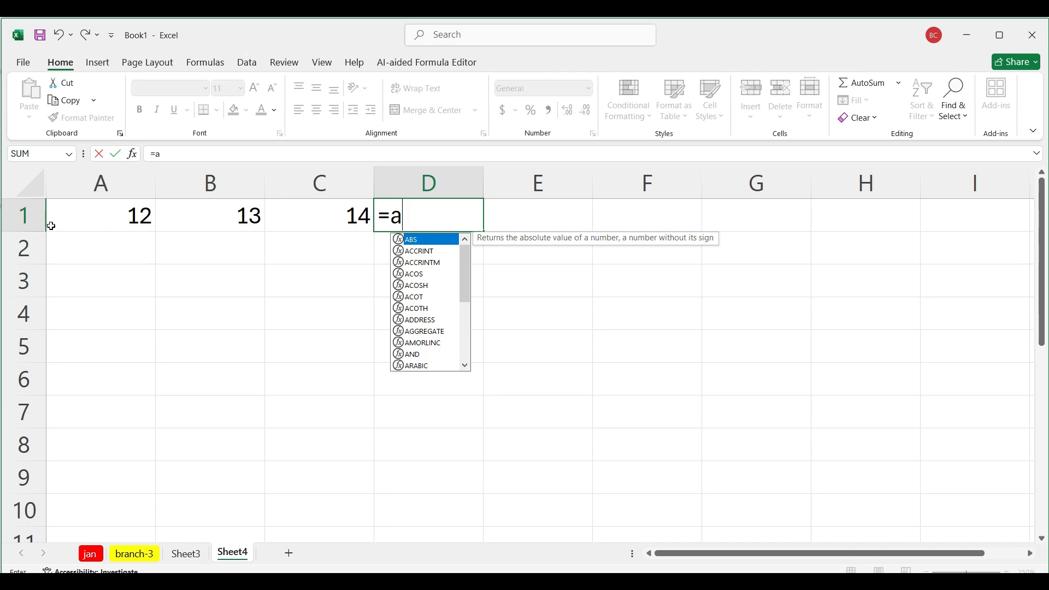
type("1")
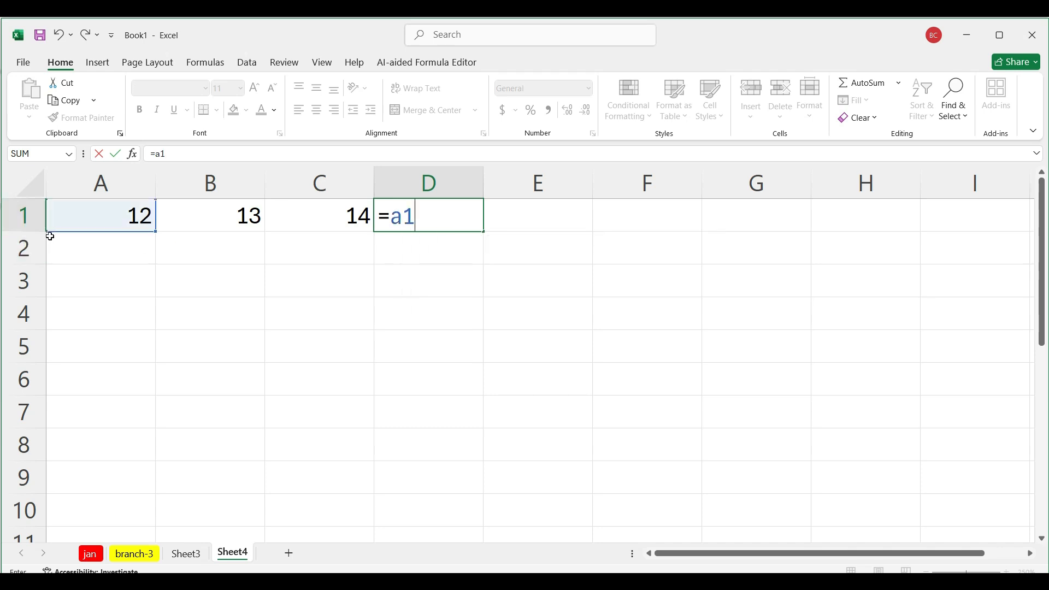
type(",")
type("b")
type("1")
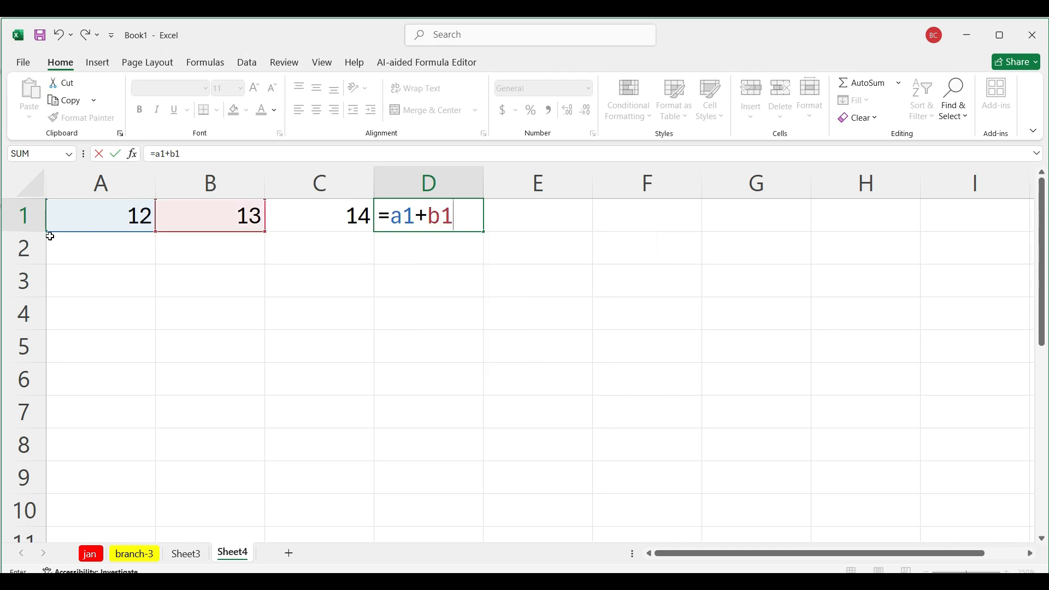
type("+c1")
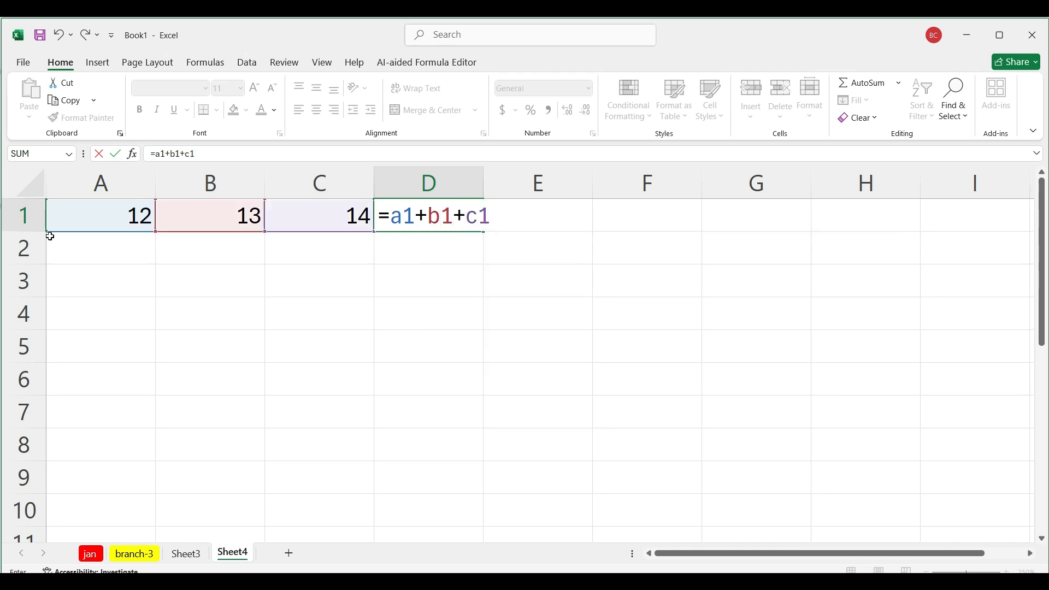
key("Return")
type("\\")
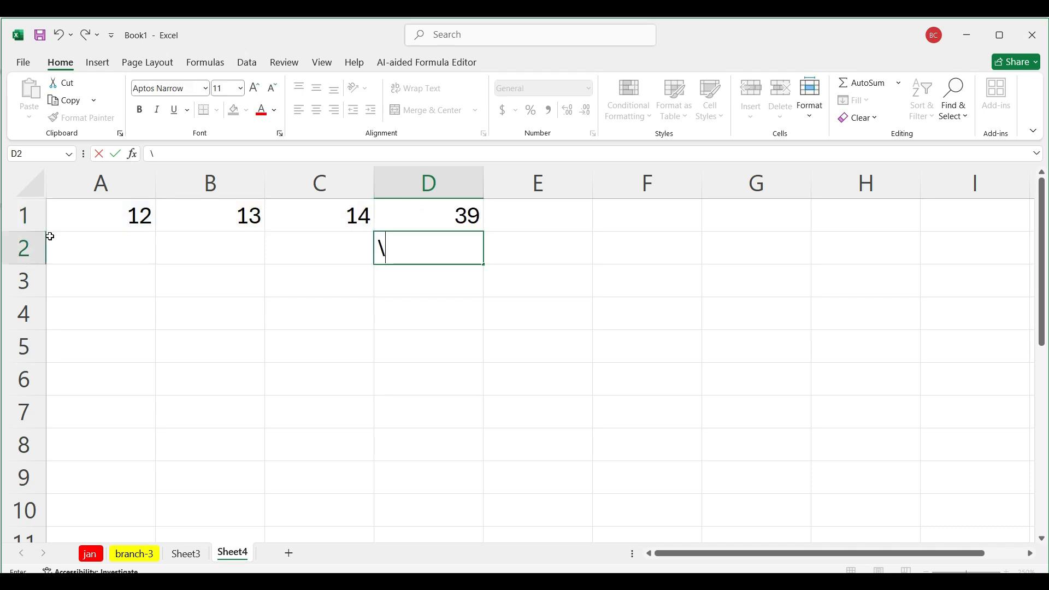
key("BackSpace")
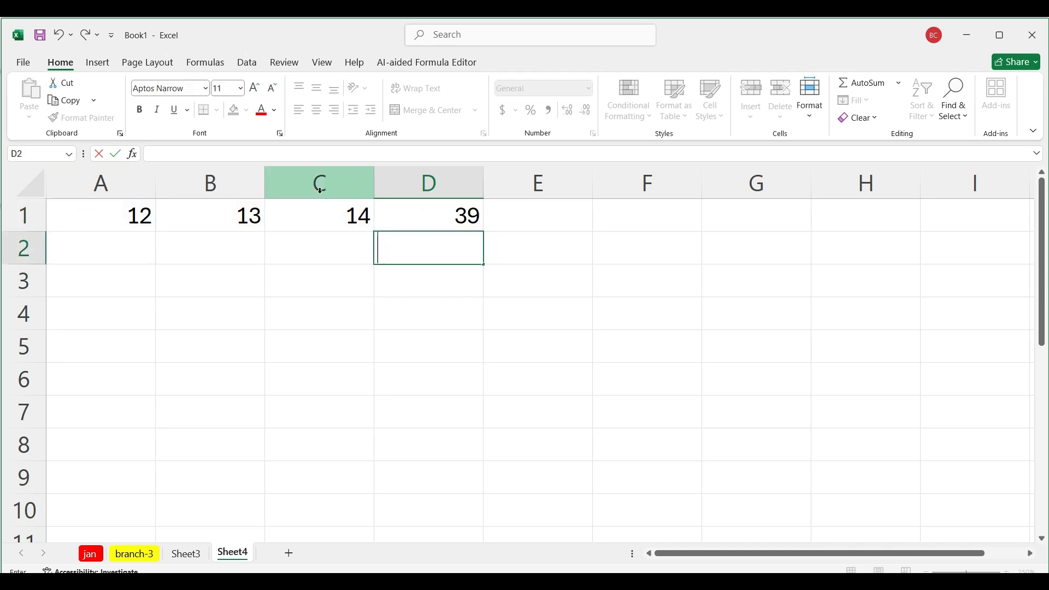
Step: Inspect the addition formula in D1, and clear the cell
left_click(479, 221)
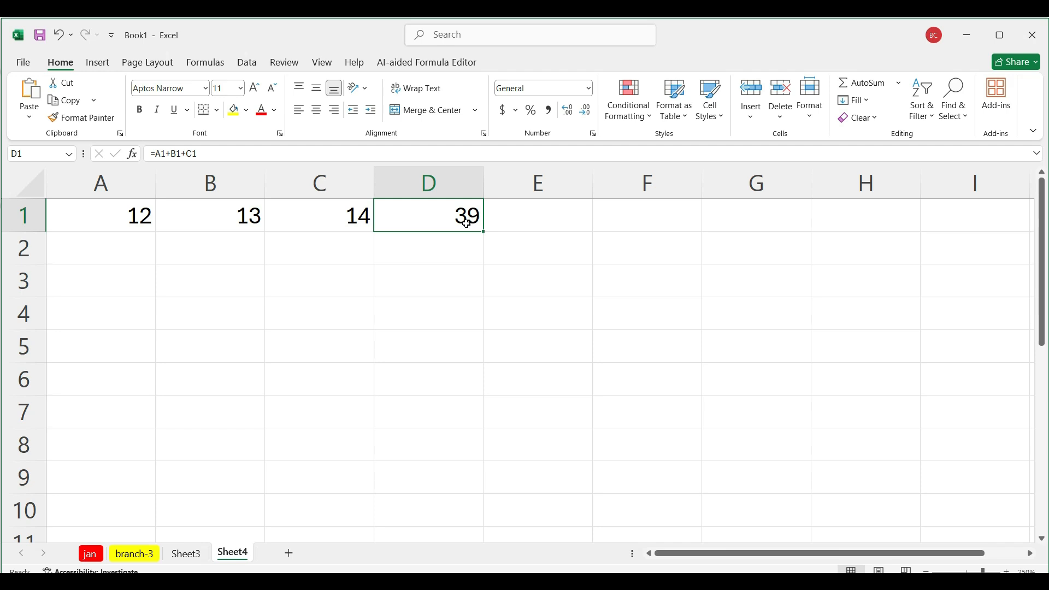
double_click(467, 224)
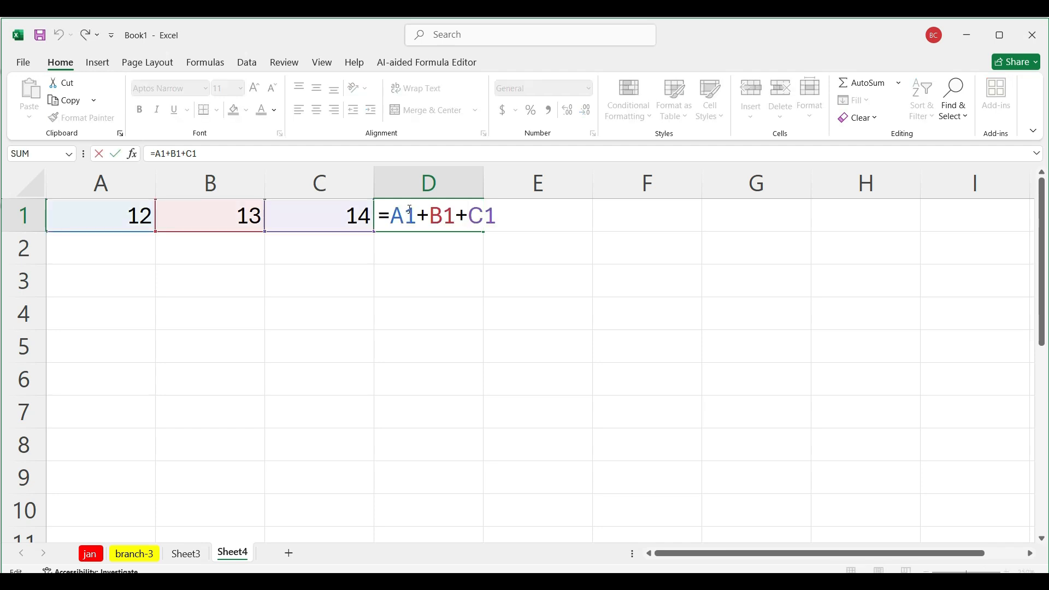
key("Escape")
key("BackSpace")
key("Return")
left_click(435, 210)
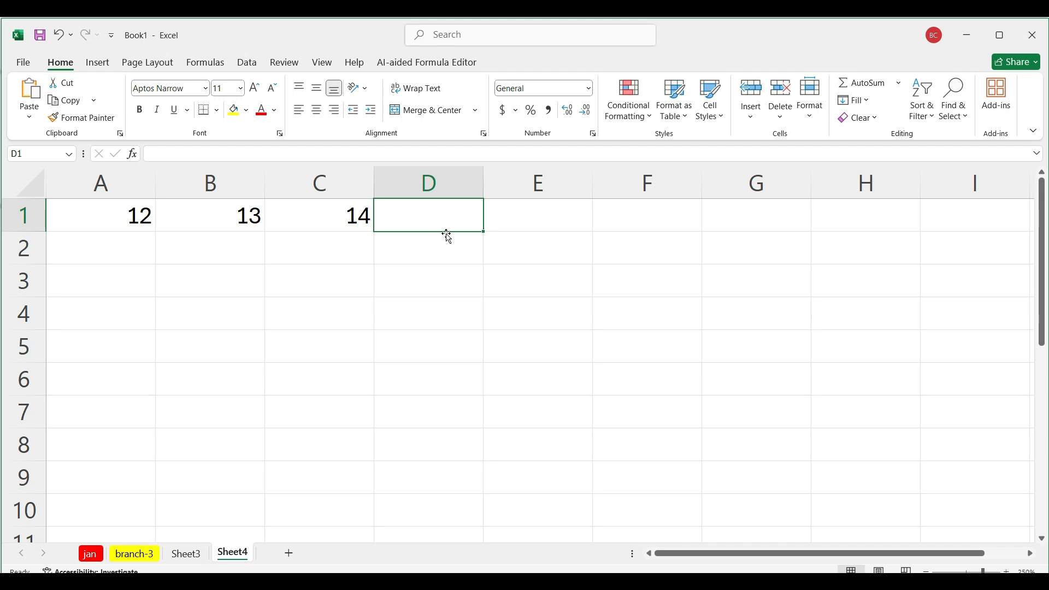
Step: Sum A1:C1 in cell D1 with AutoSum
mouse_move(447, 234)
left_mouse_down()
mouse_move(478, 239)
mouse_move(445, 281)
mouse_move(438, 216)
left_mouse_up()
key("alt+equal")
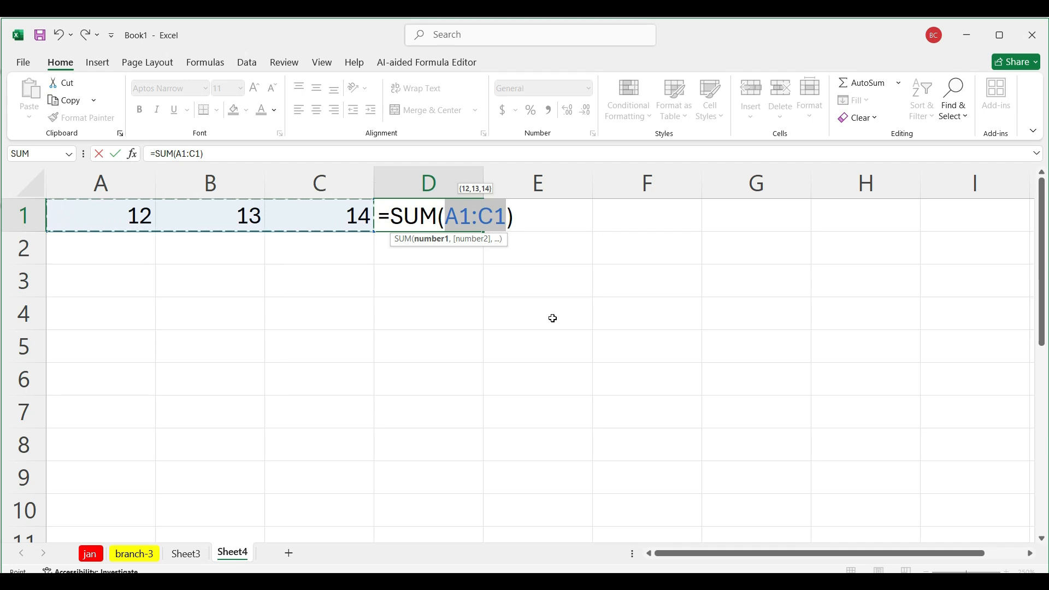
key("Return")
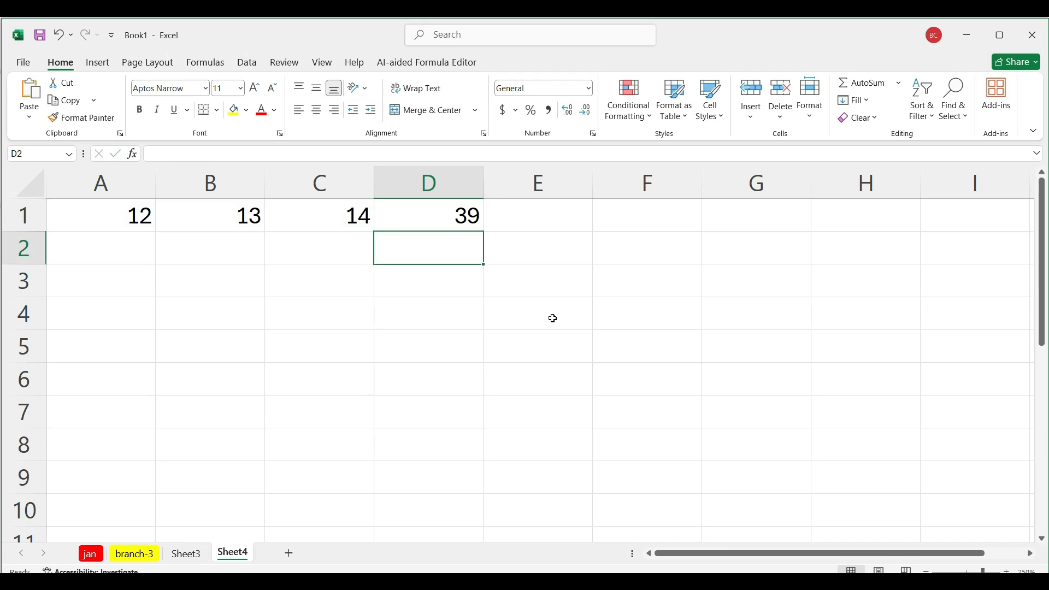
Step: Clear cell D1 and add the three numbers there with the formula =sum(a1:c1)
left_click(470, 213)
key("Delete")
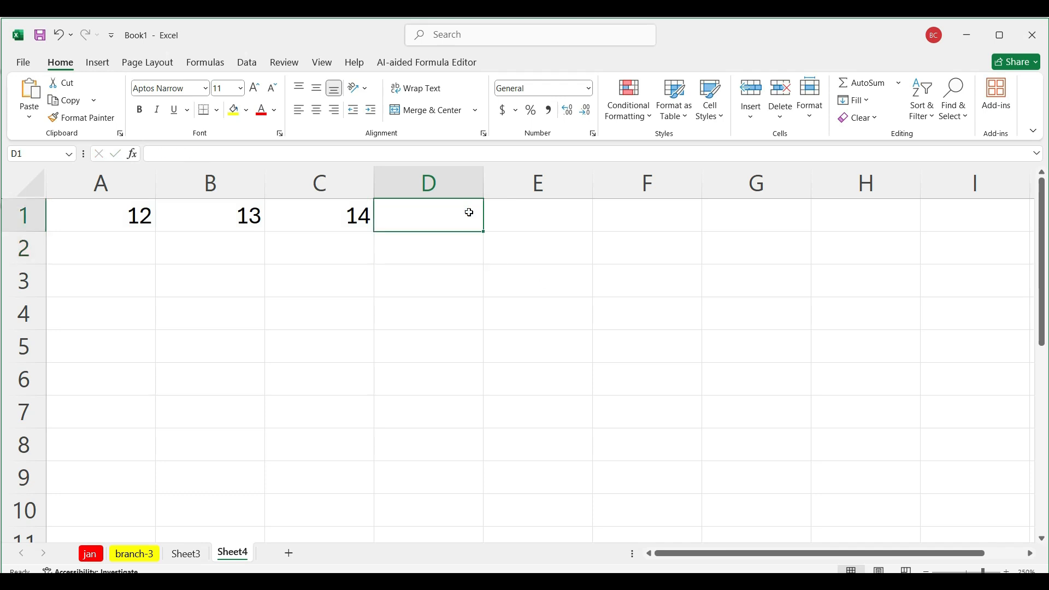
type("=")
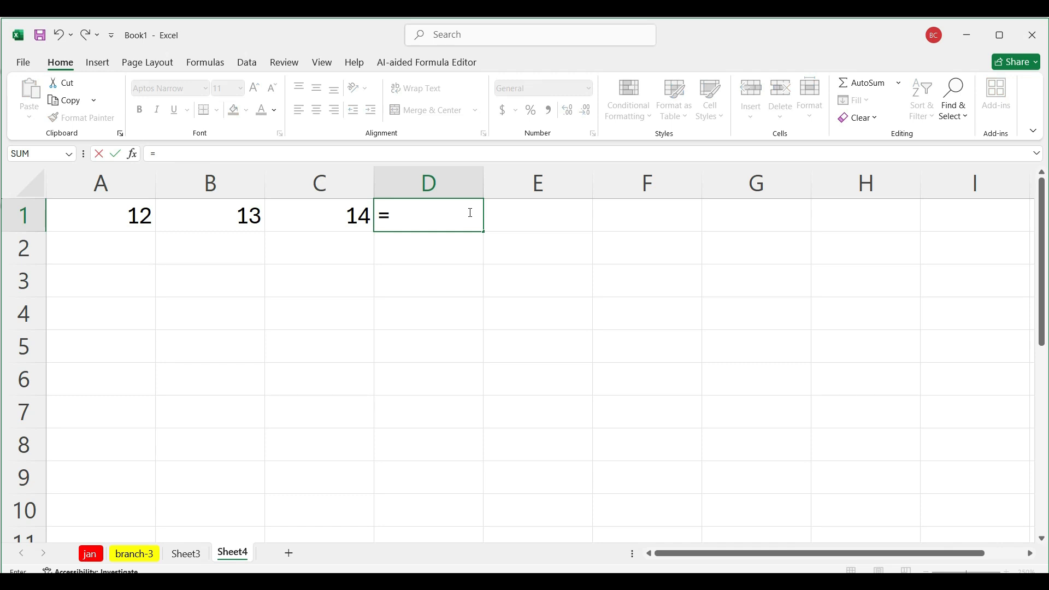
type("sum(")
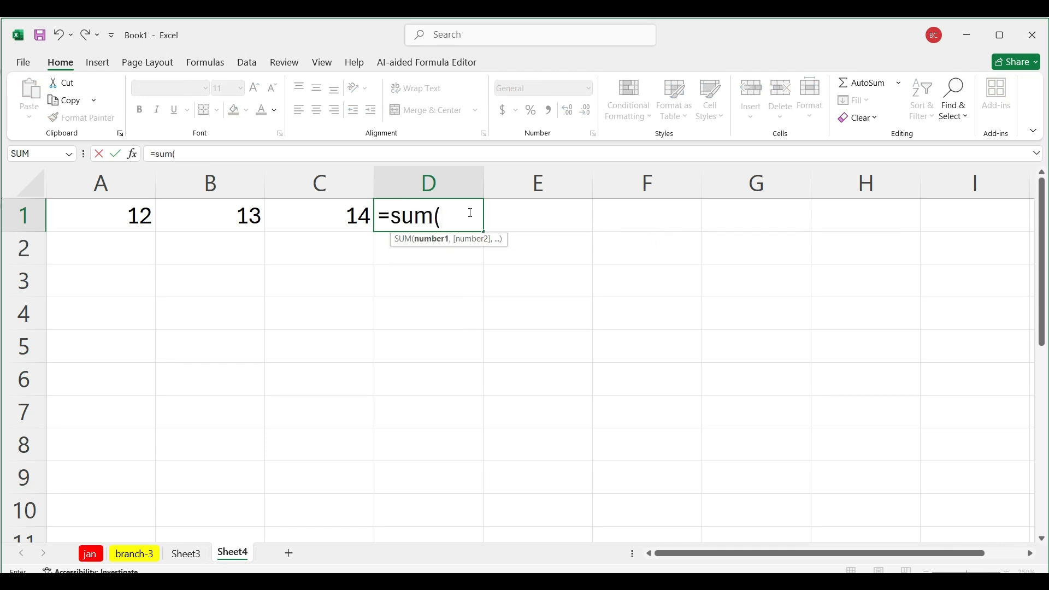
type("a")
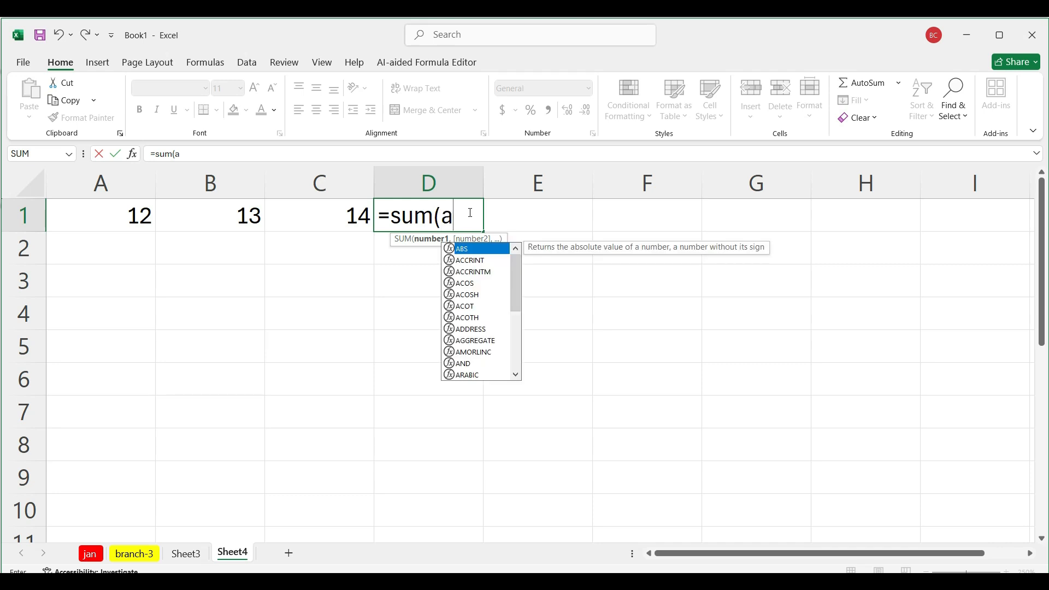
type("1")
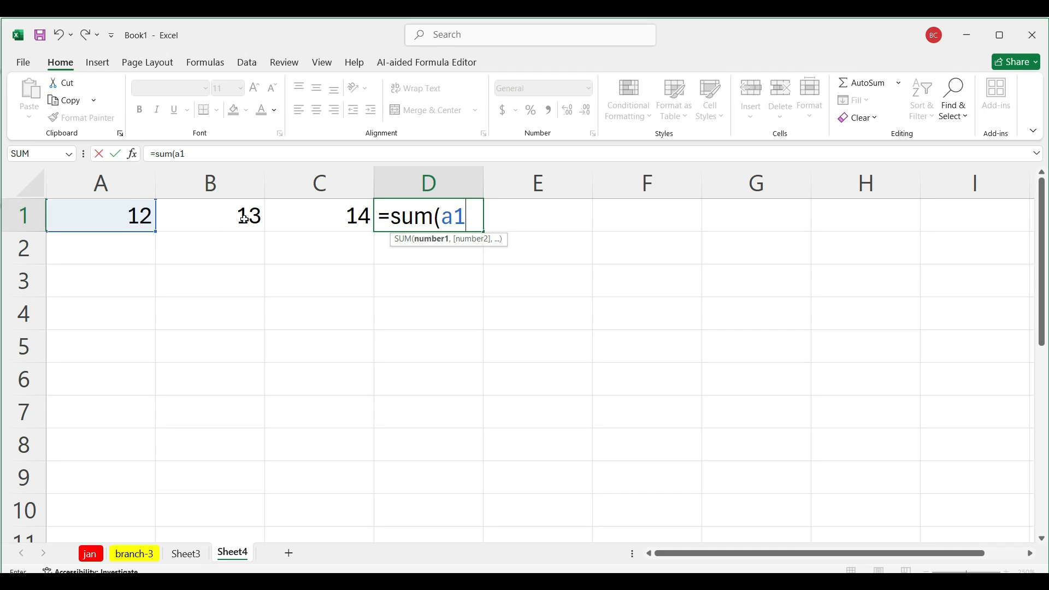
type(":b")
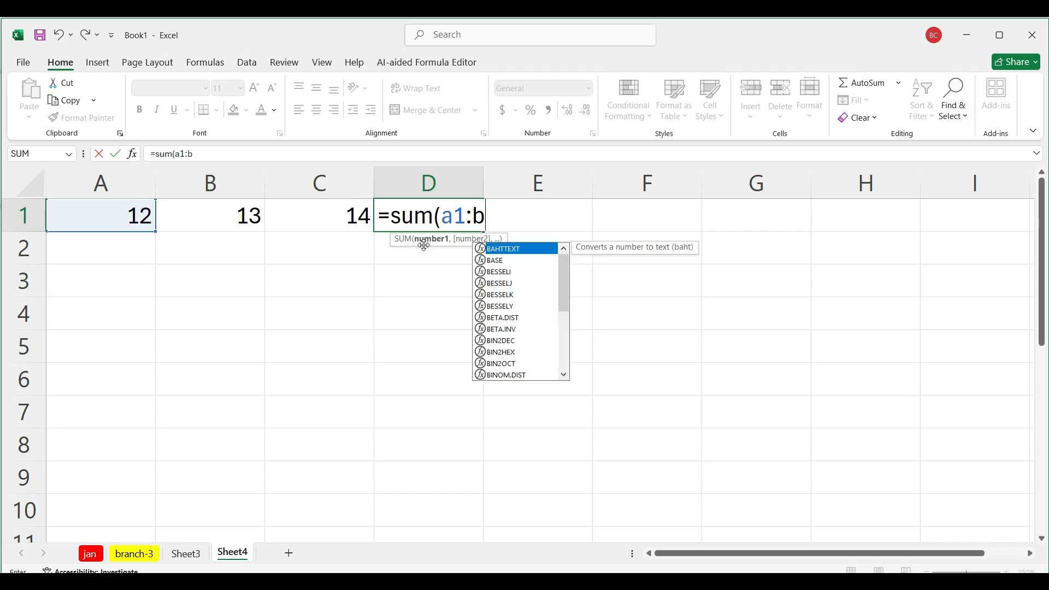
type("1")
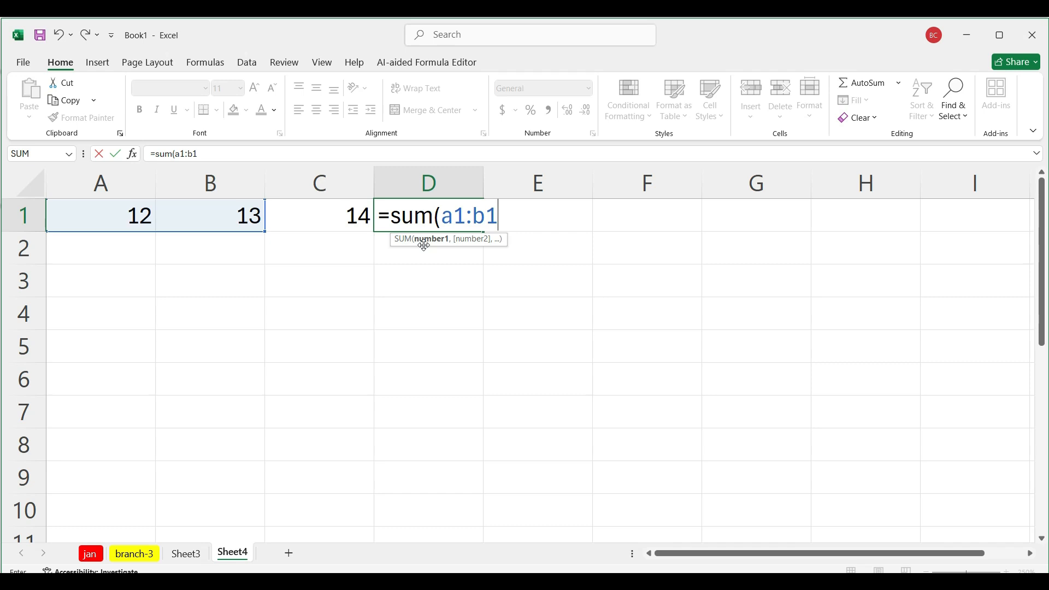
key("BackSpace")
key("BackSpace")
type("c1")
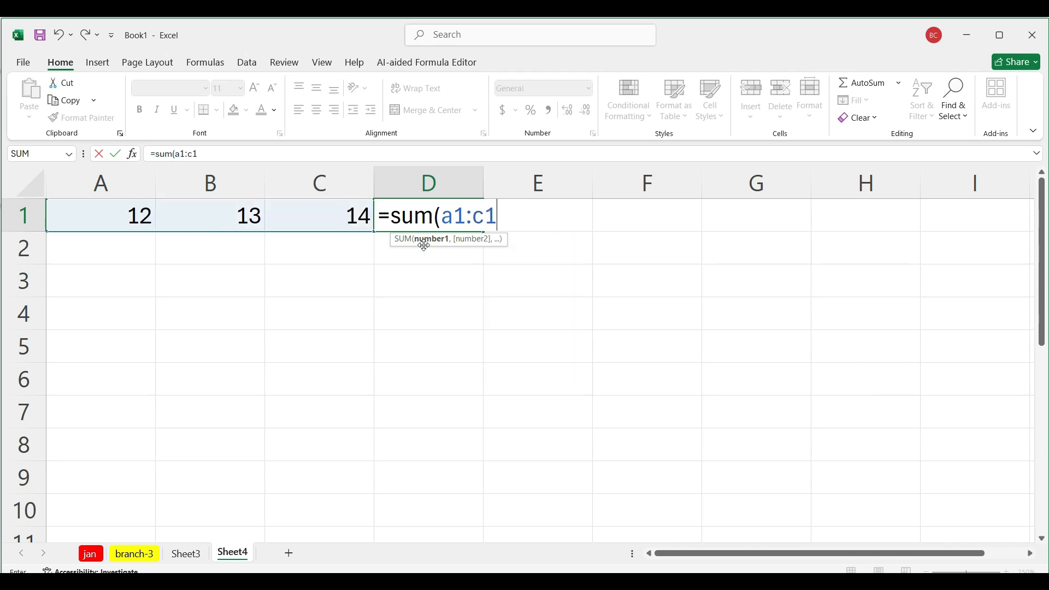
type(")")
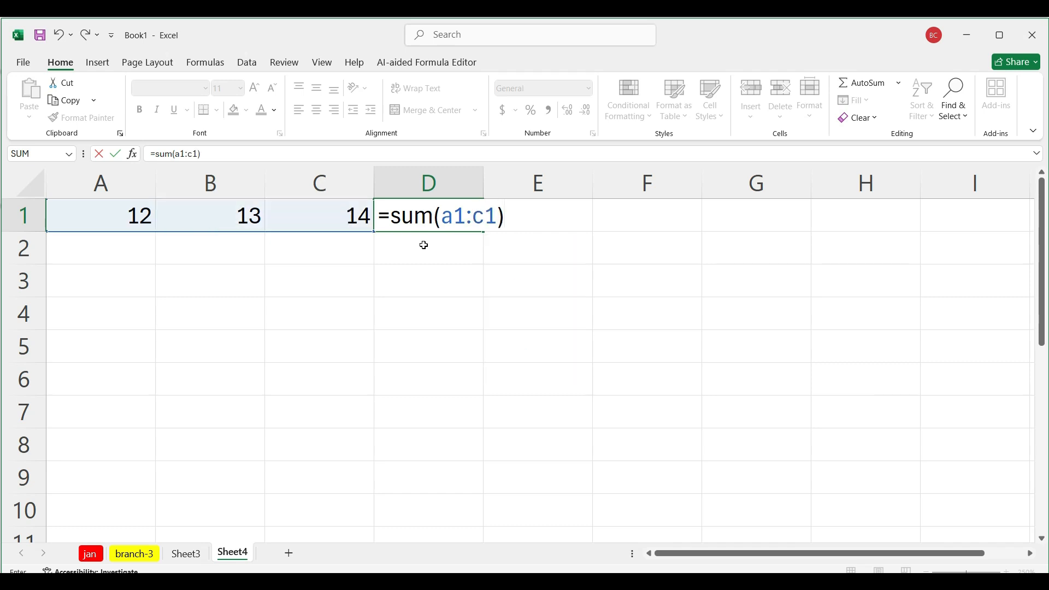
key("Return")
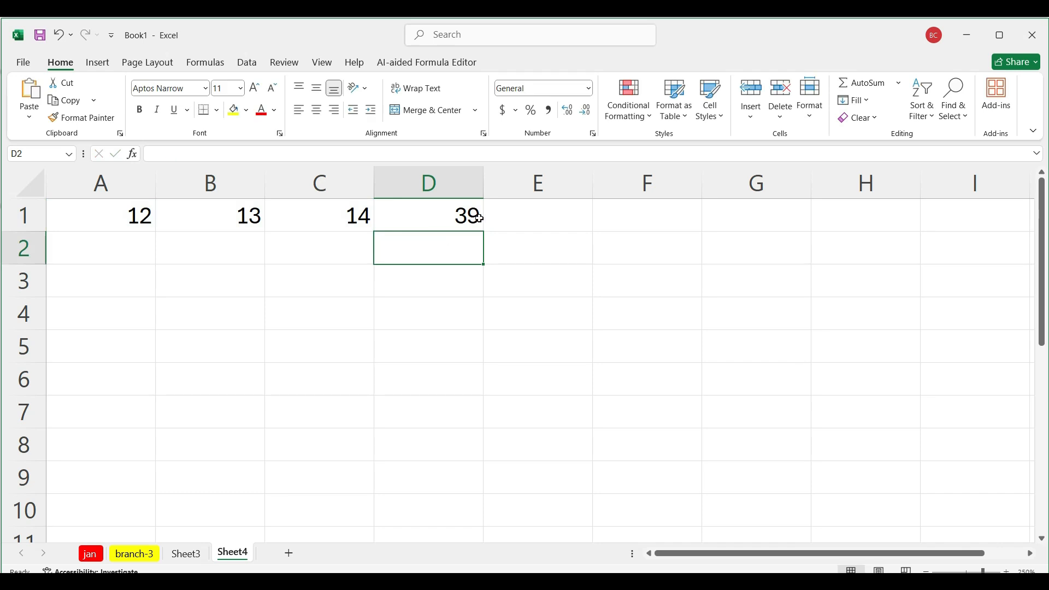
Step: Start a formula in cell E1 with =sum to bring up the function suggestions
left_click(516, 207)
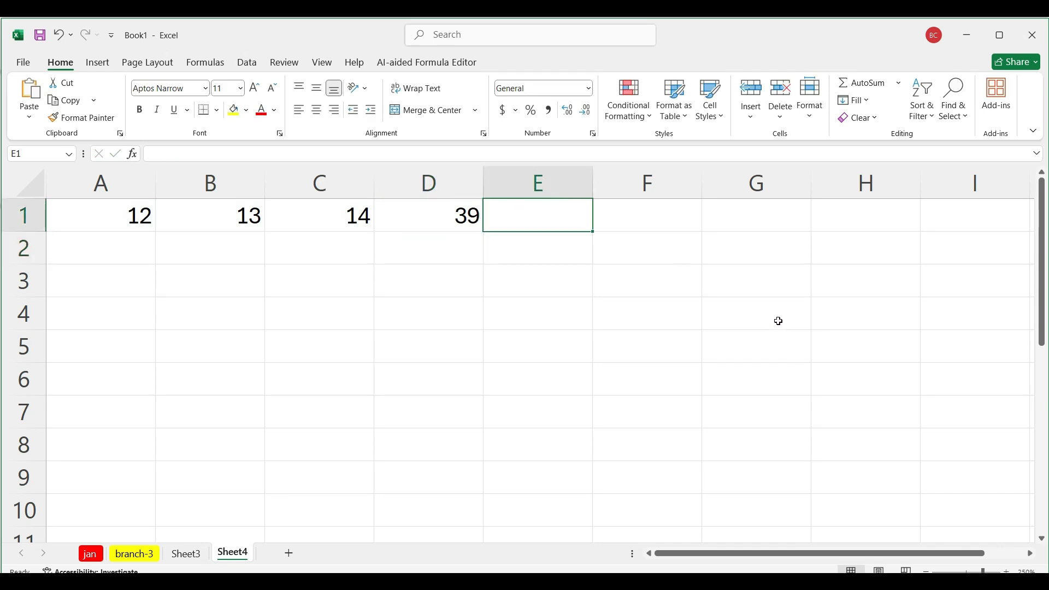
type("=sum")
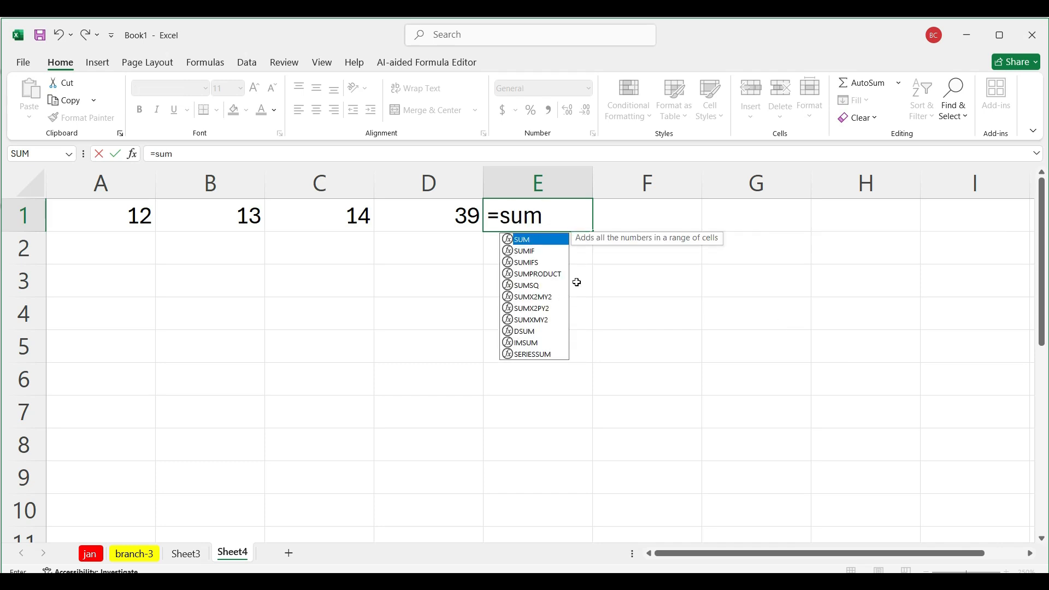
key("super+plus")
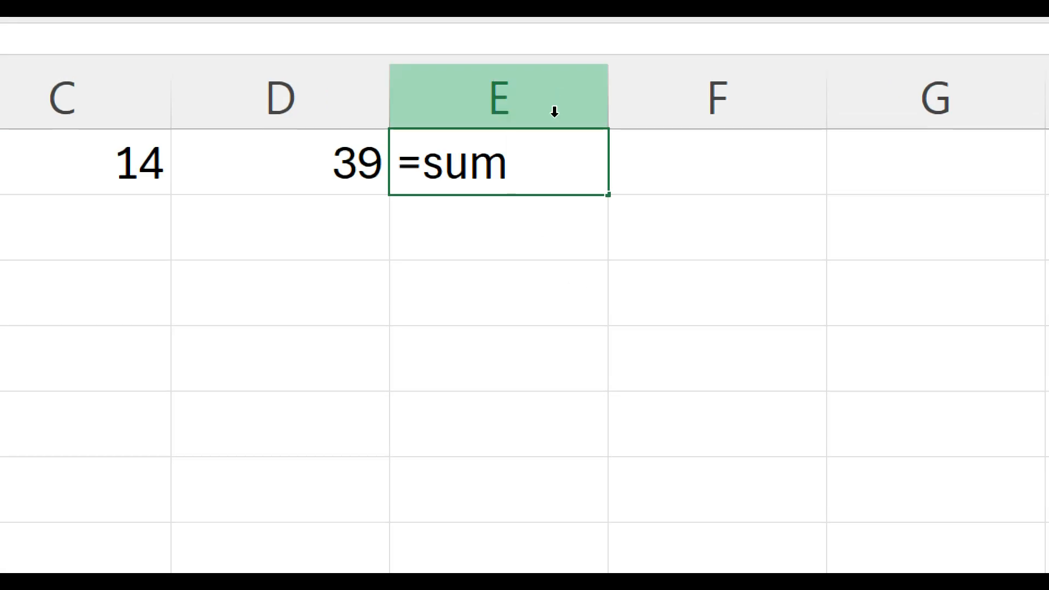
key("BackSpace")
type("m")
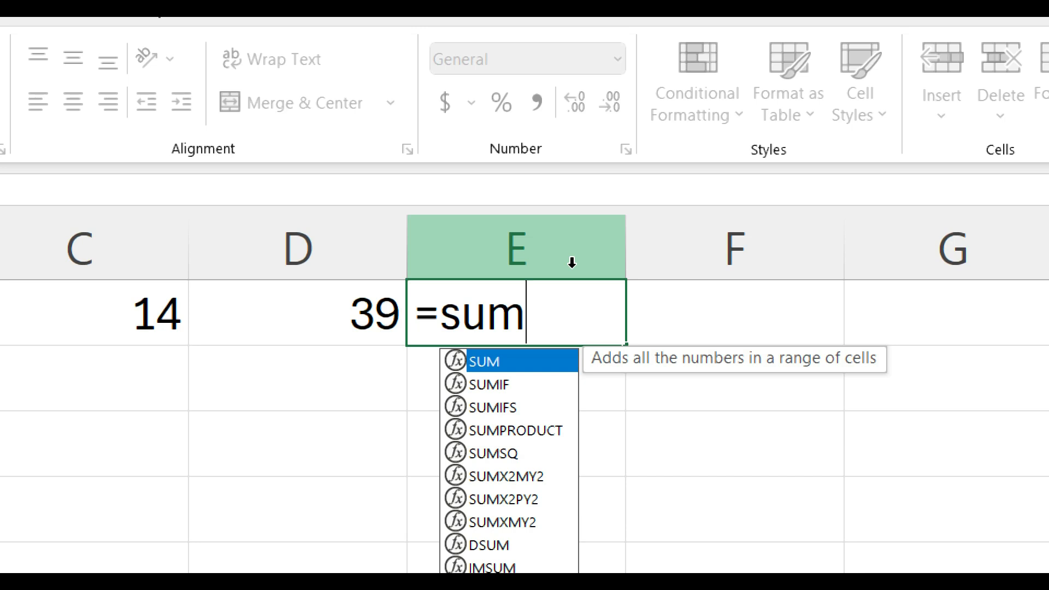
Step: Browse the suggested functions down to SUMPRODUCT and back, and accept SUM for the formula in E1
key("Down")
key("Down")
key("Down")
key("Down")
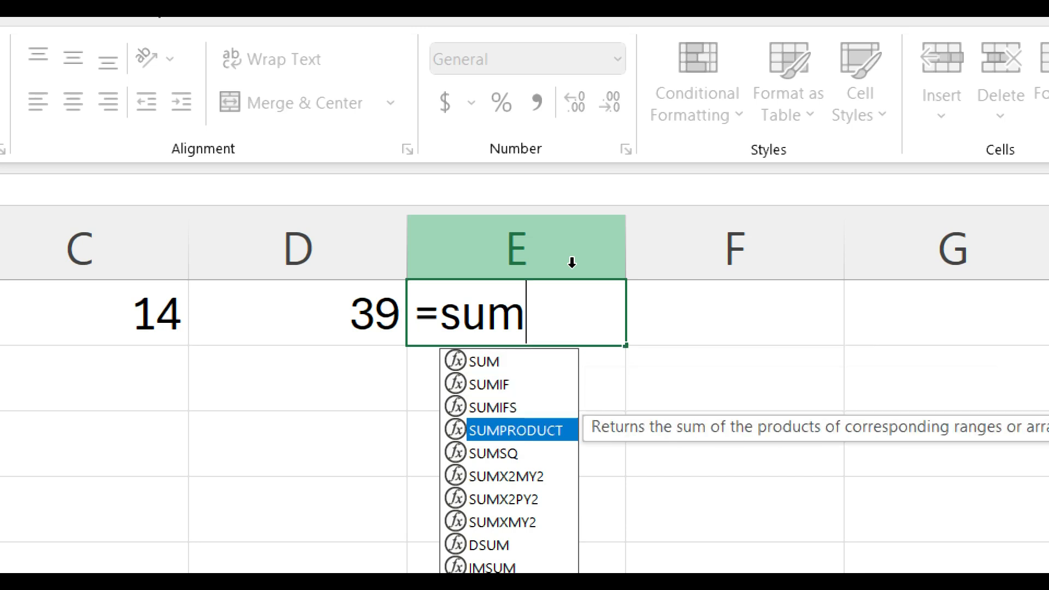
key("Up")
key("Up")
key("Up")
key("Up")
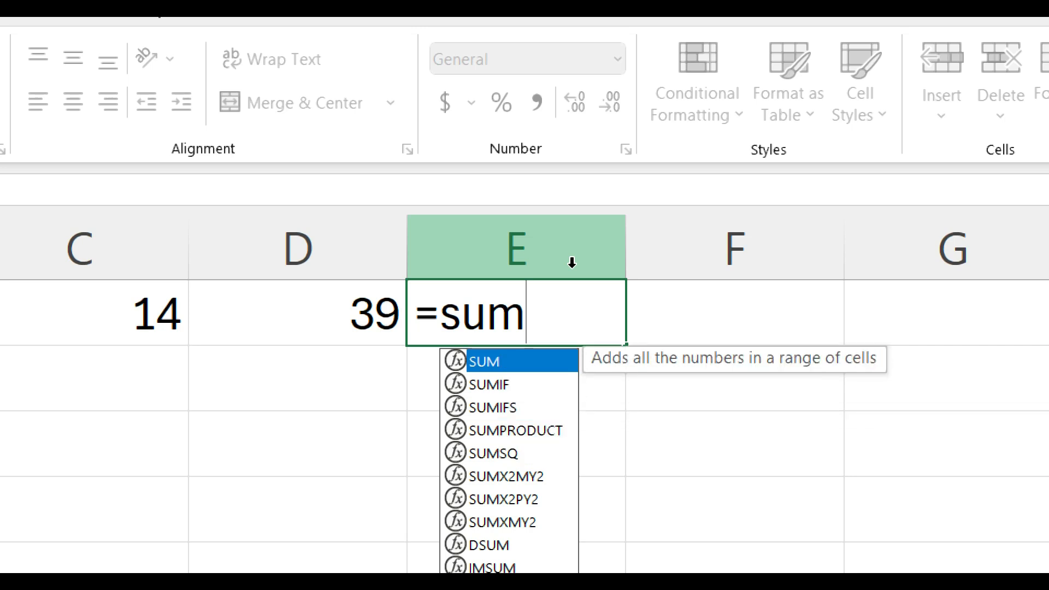
key("Down")
key("Down")
key("Up")
key("Up")
key("Tab")
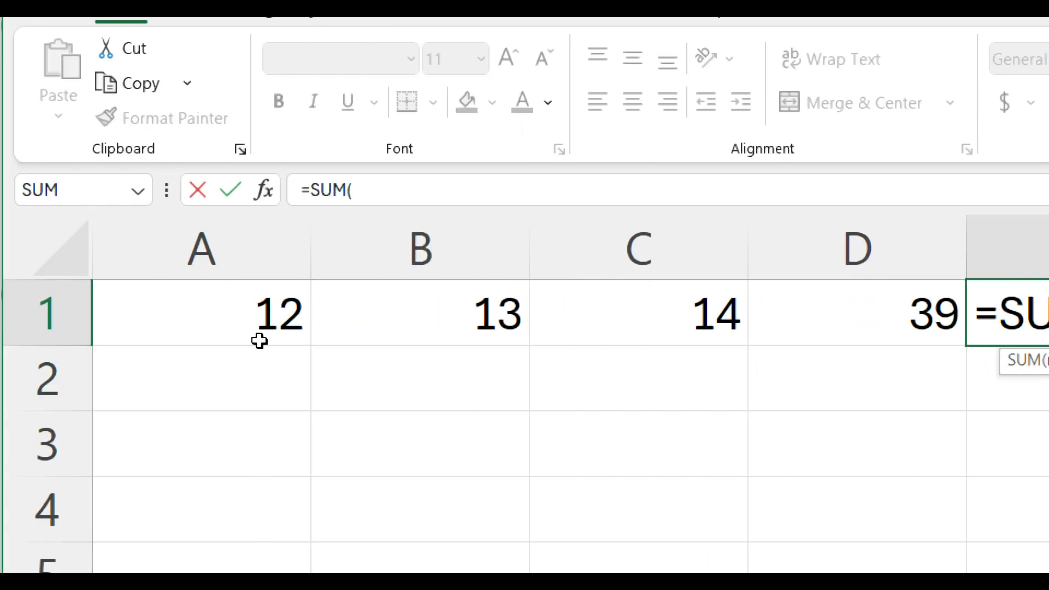
Step: Complete the SUM formula in E1 with the range A1:D1, and inspect the entered formula
left_click_drag(199, 307, 902, 326)
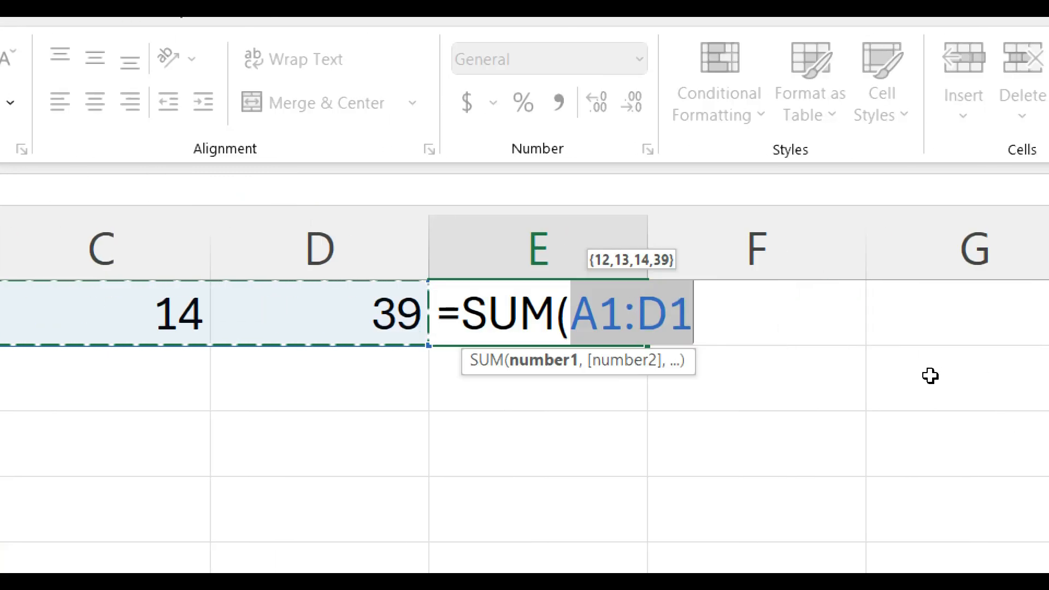
type(")")
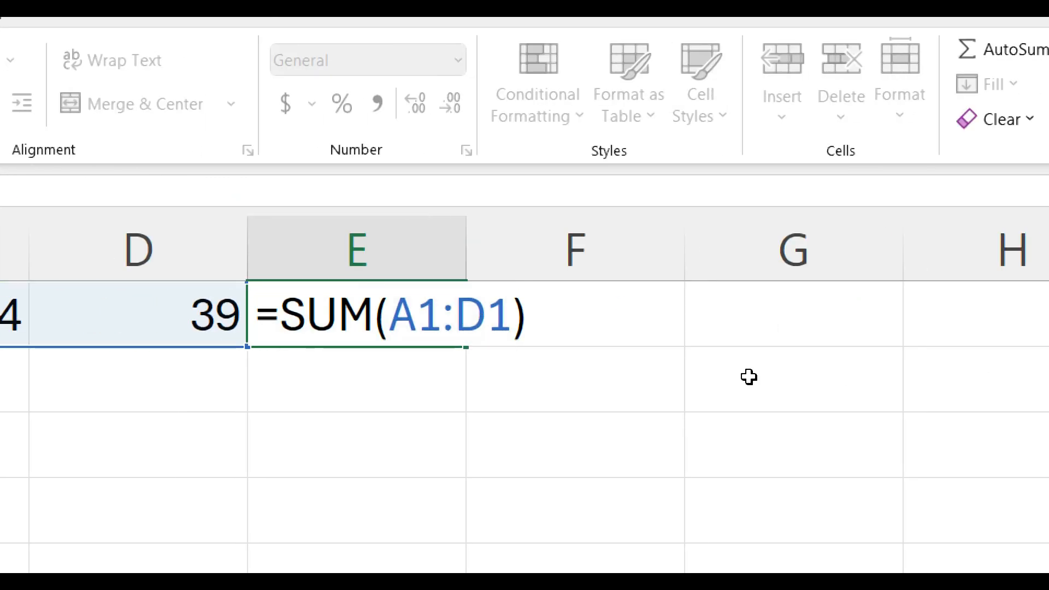
key("Return")
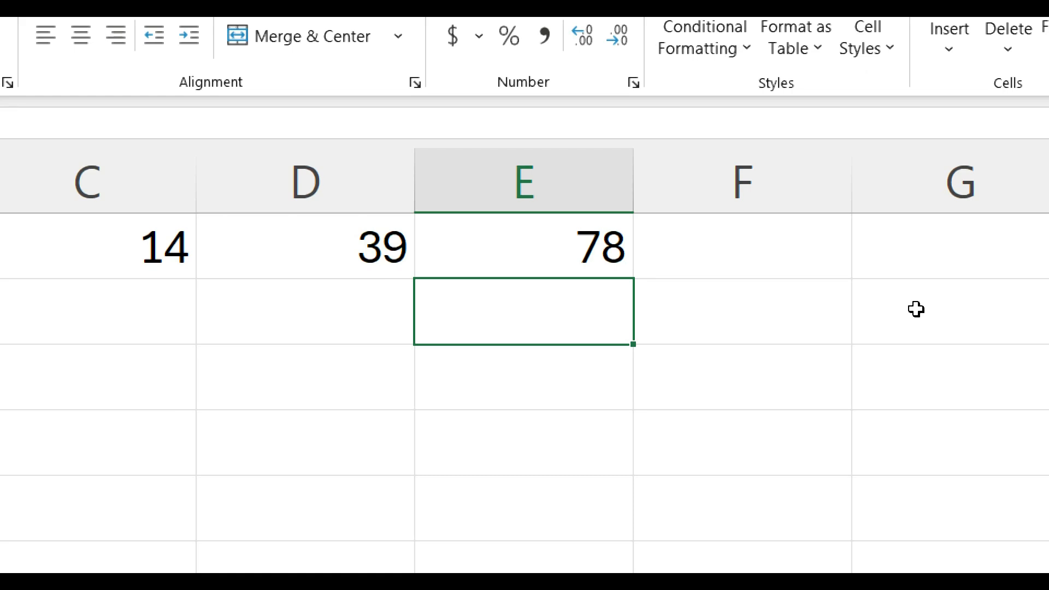
left_click(517, 252)
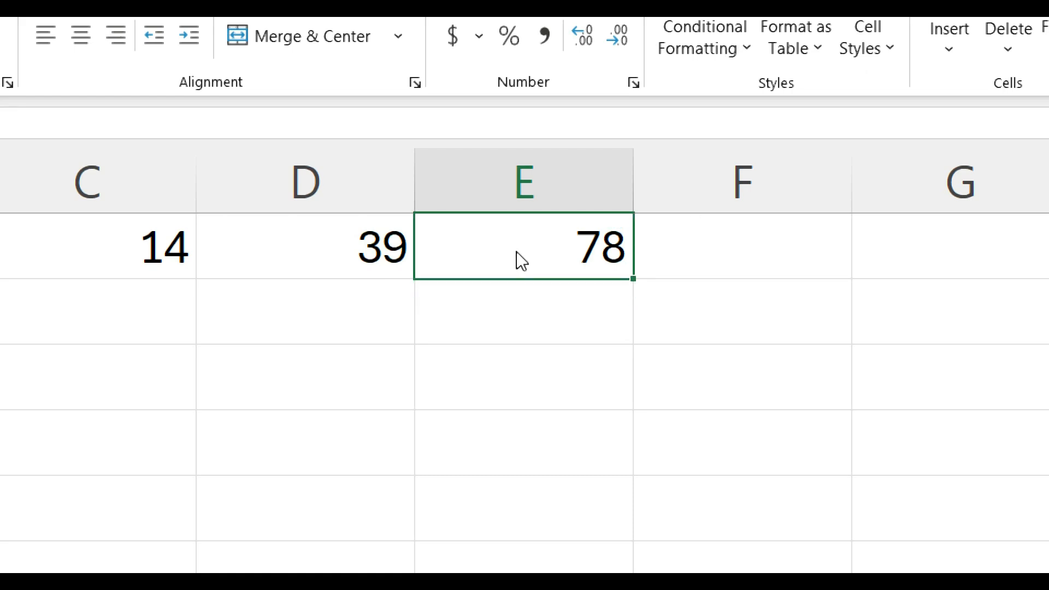
key("ctrl+minus")
left_click(609, 324)
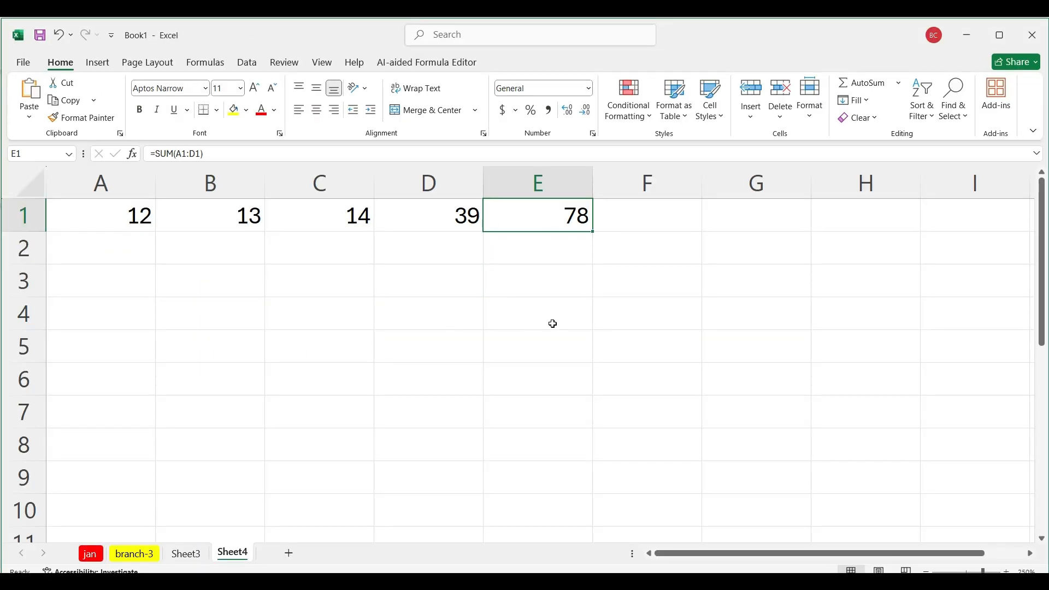
Step: Clear the contents of cells A1:E1
left_click(336, 299)
left_click_drag(130, 219, 520, 225)
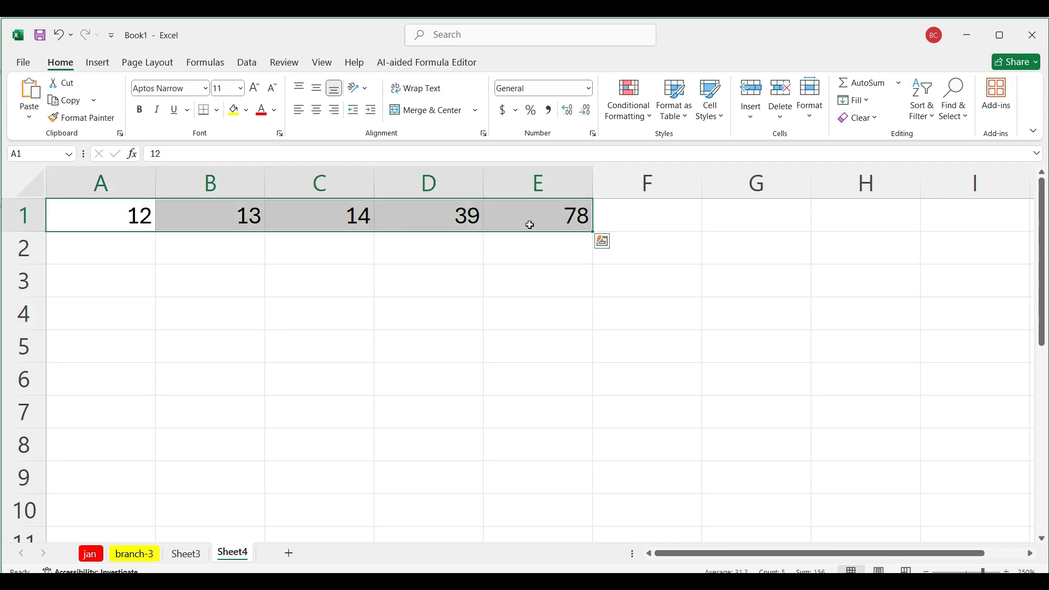
key("Delete")
left_click(110, 286)
Step: Enter 12 in A1, 45 in B2, 46 in C2 and 75 in B4
left_click(133, 218)
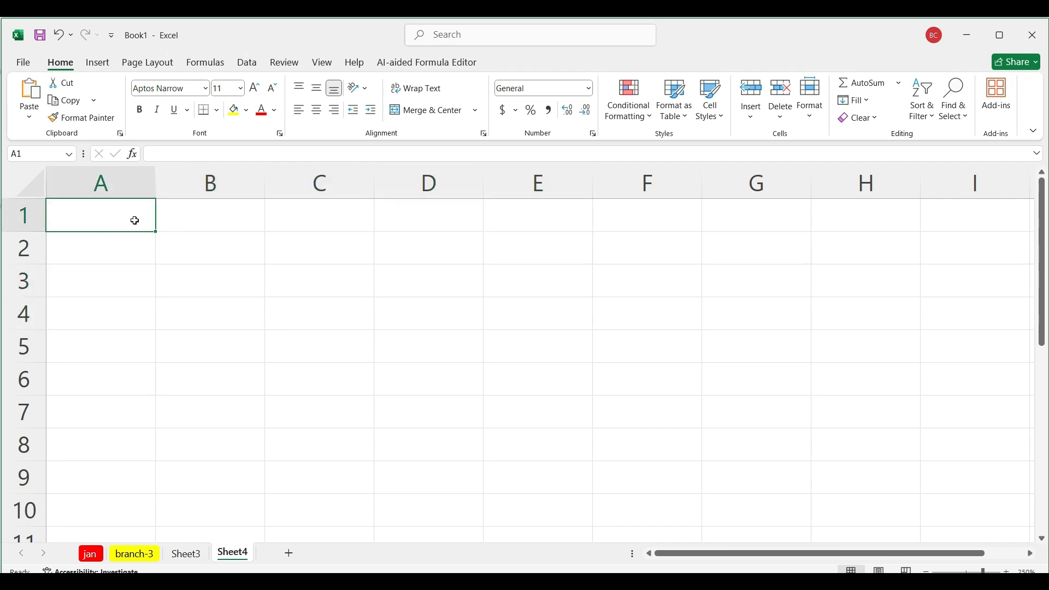
type("12")
left_click(212, 262)
type("45")
left_click(293, 280)
left_click(308, 249)
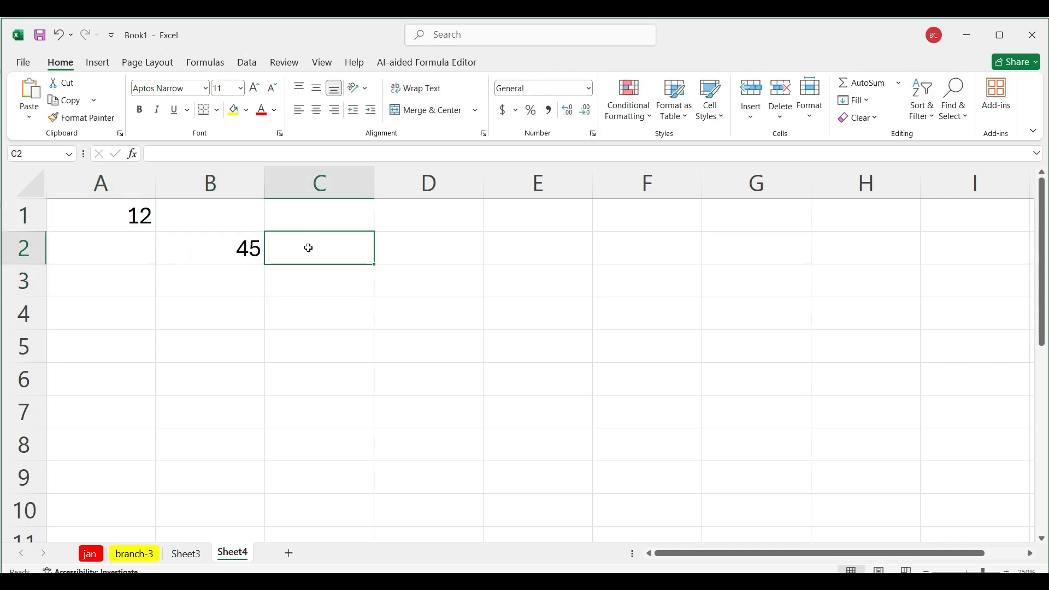
type("46")
left_click(224, 306)
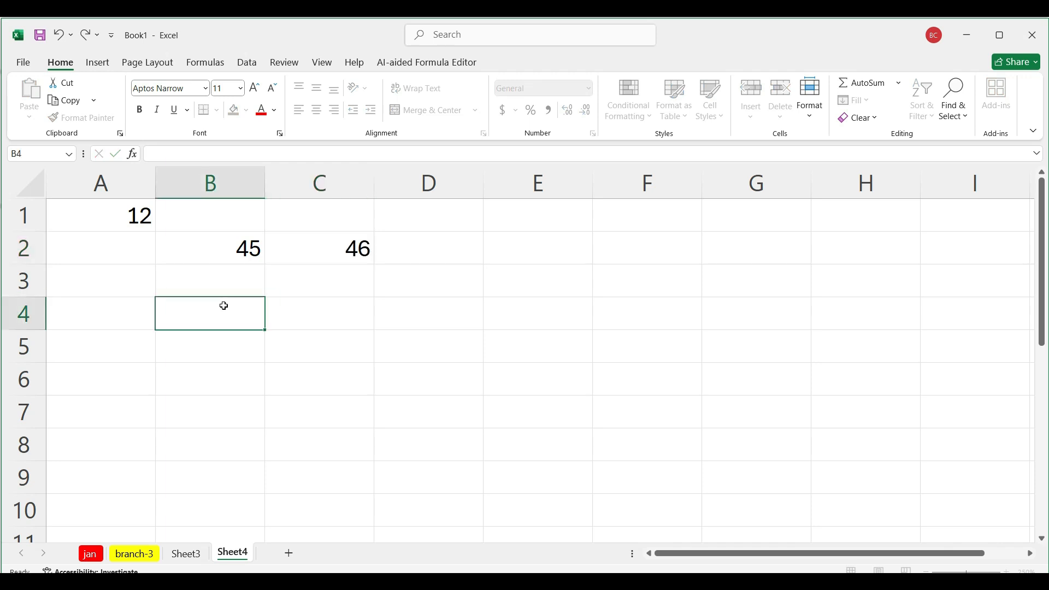
type("75")
left_click(356, 313)
Step: Add the four scattered numbers in cell E2 with the formula =a1+b2+c2+b4, and inspect the entered formula
left_click(531, 251)
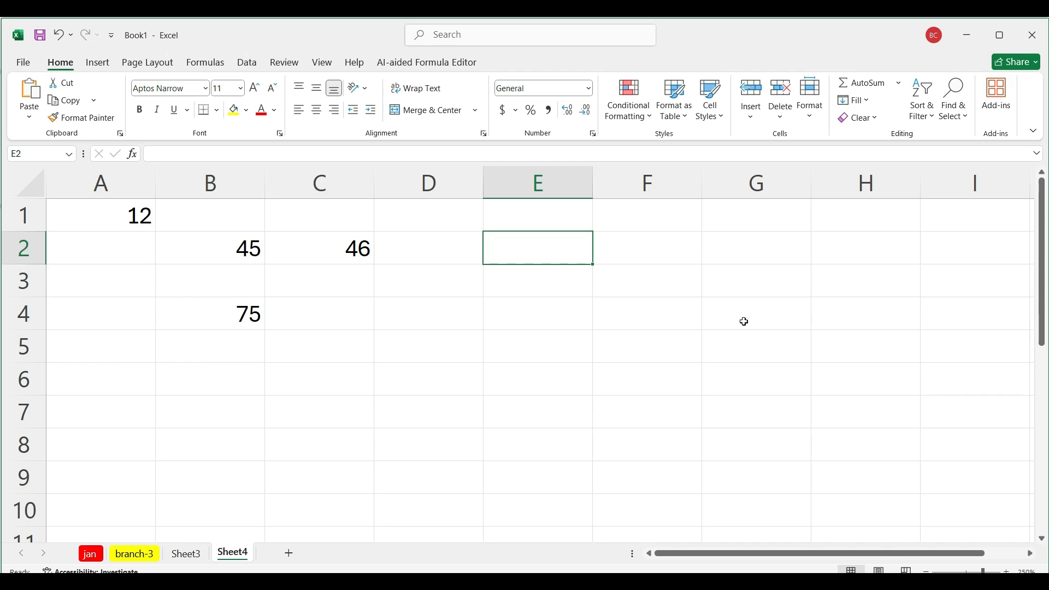
type("=sum")
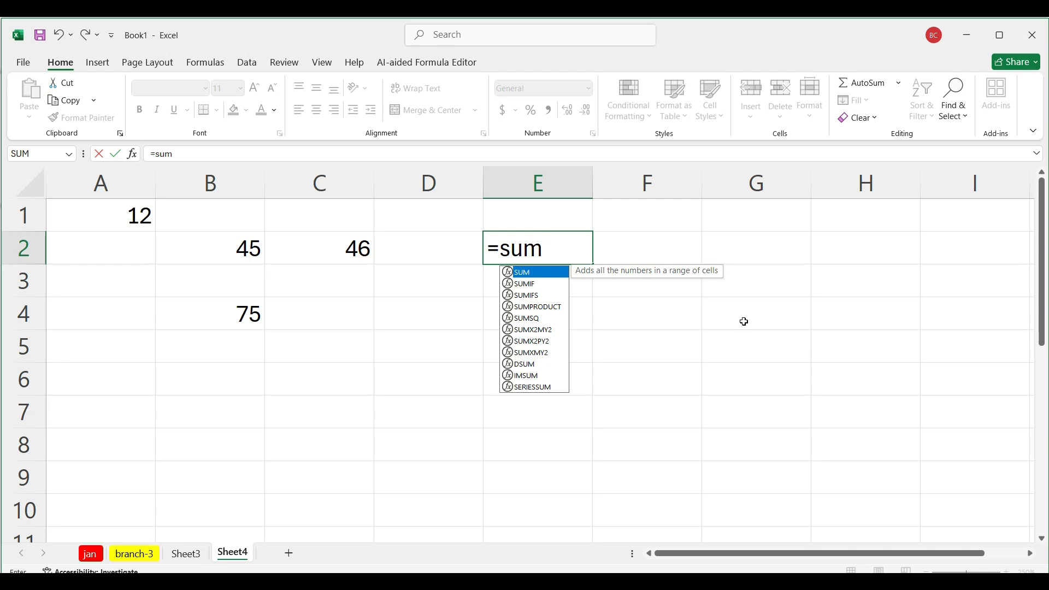
key("BackSpace")
key("BackSpace")
key("BackSpace")
type("a1+")
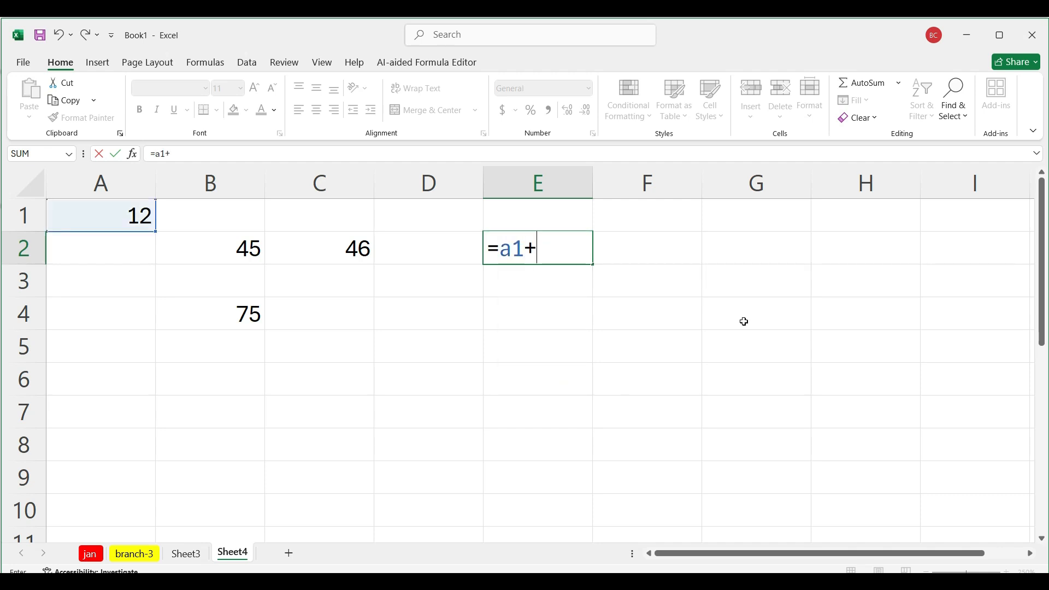
type("b2")
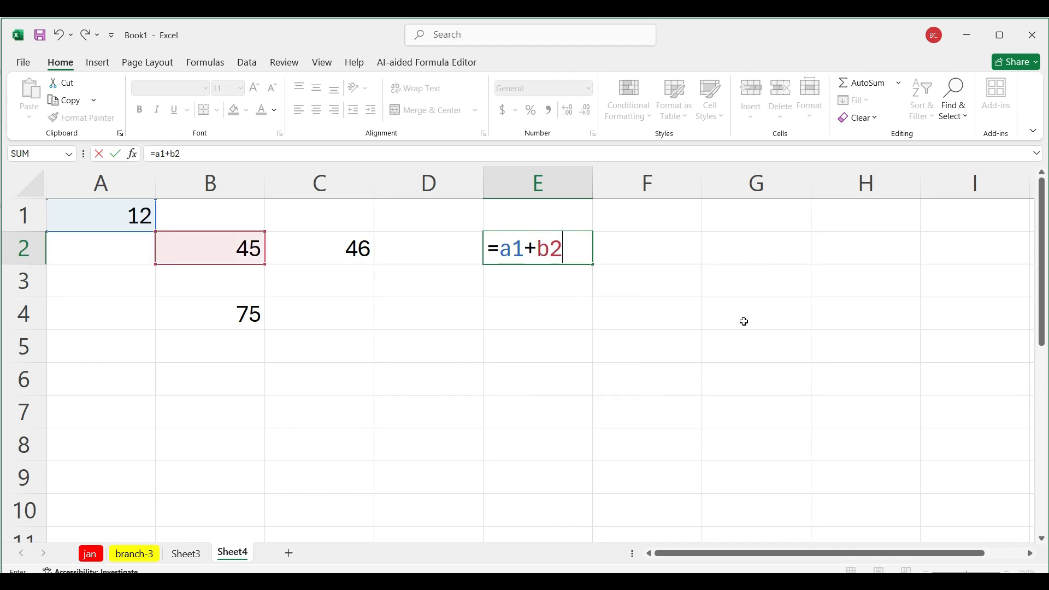
type("+c2+")
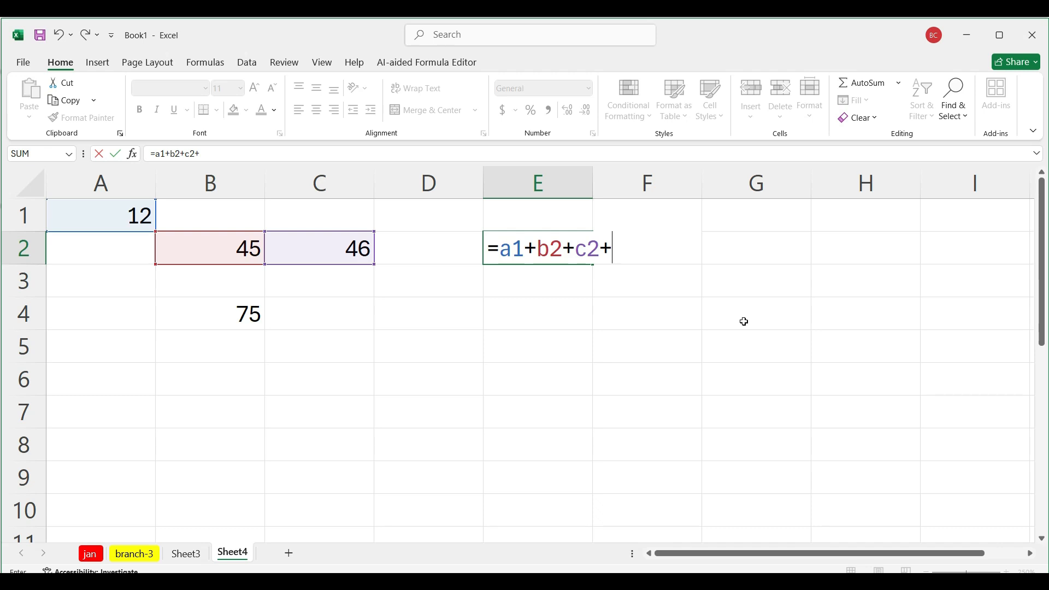
type("b4")
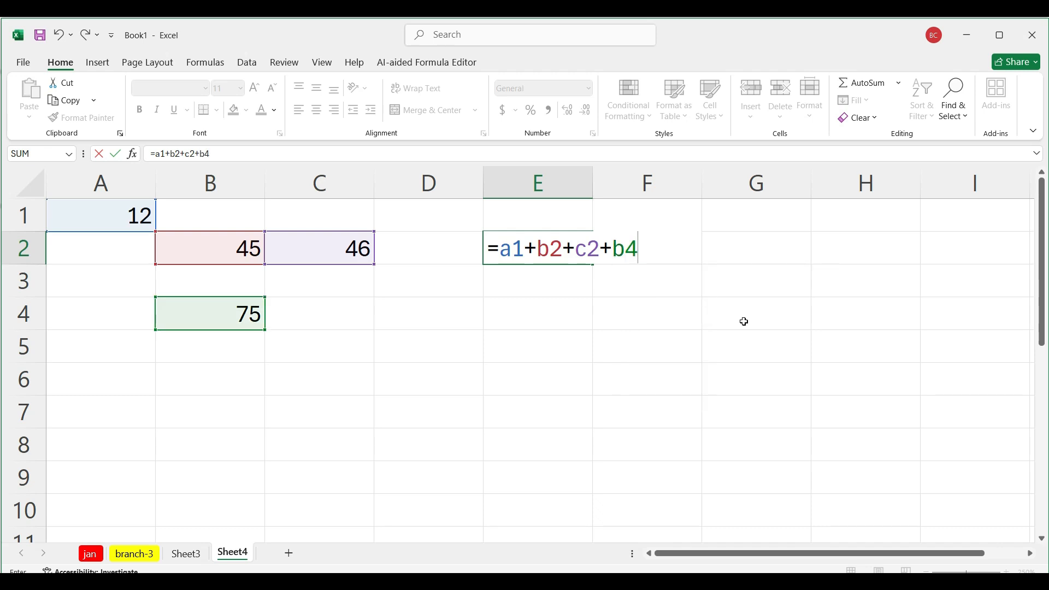
key("Return")
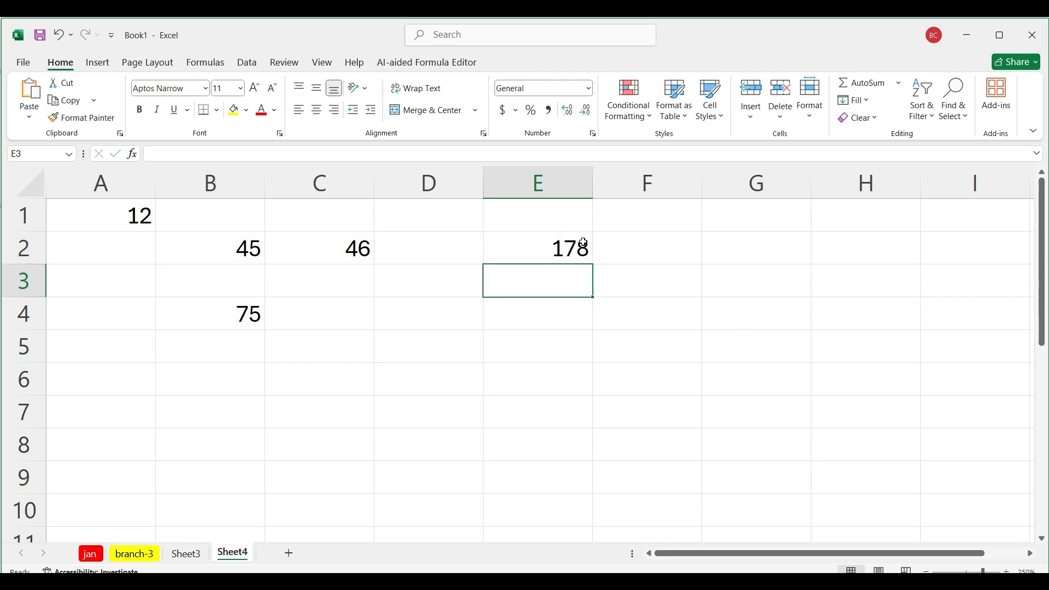
left_click(577, 247)
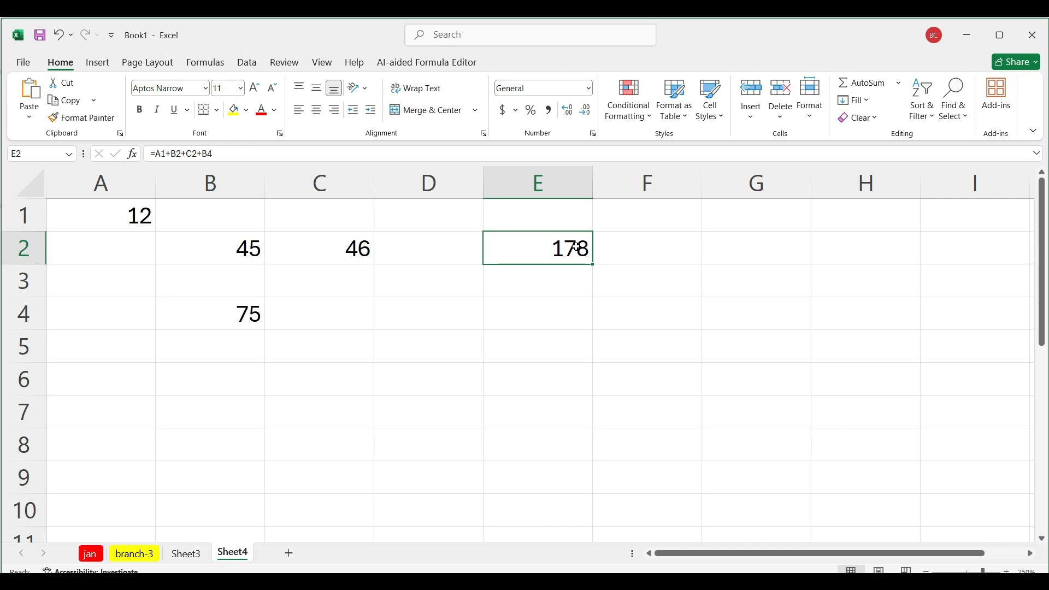
Step: Clear the contents of cells A1:E4
left_click_drag(110, 215, 554, 314)
key("Delete")
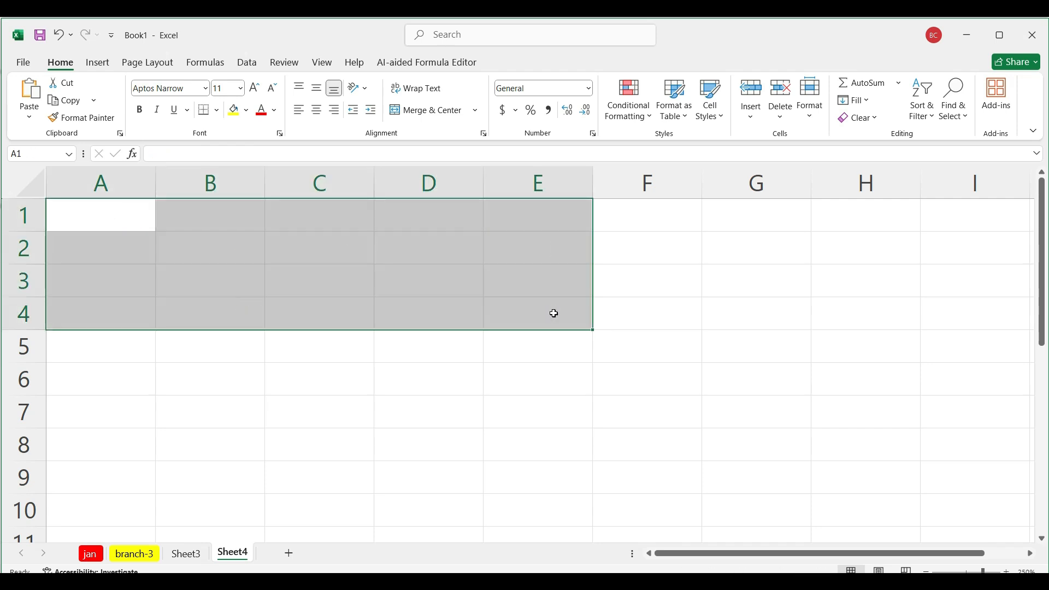
left_click(663, 337)
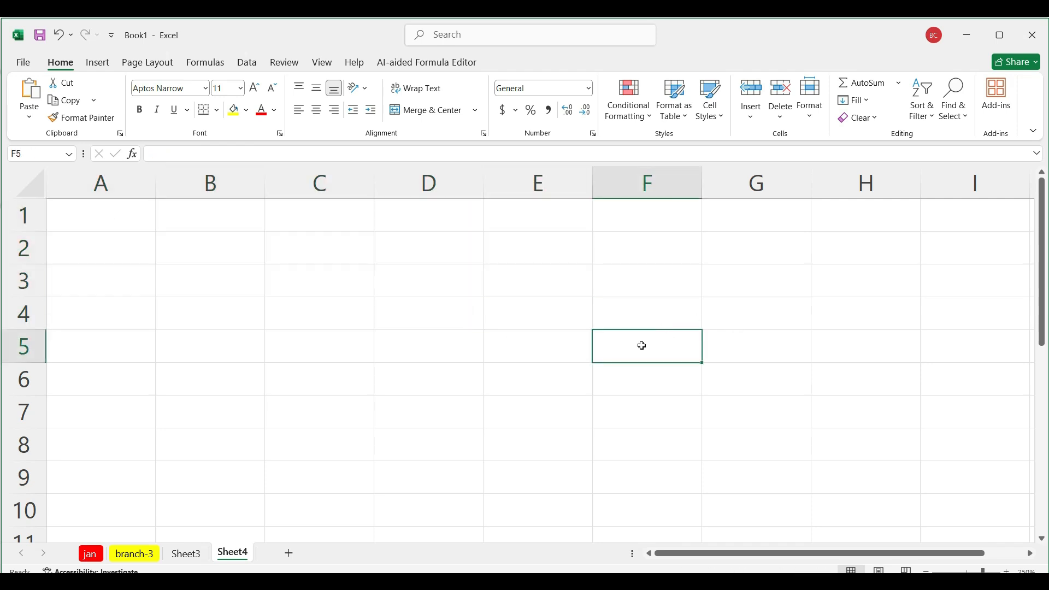